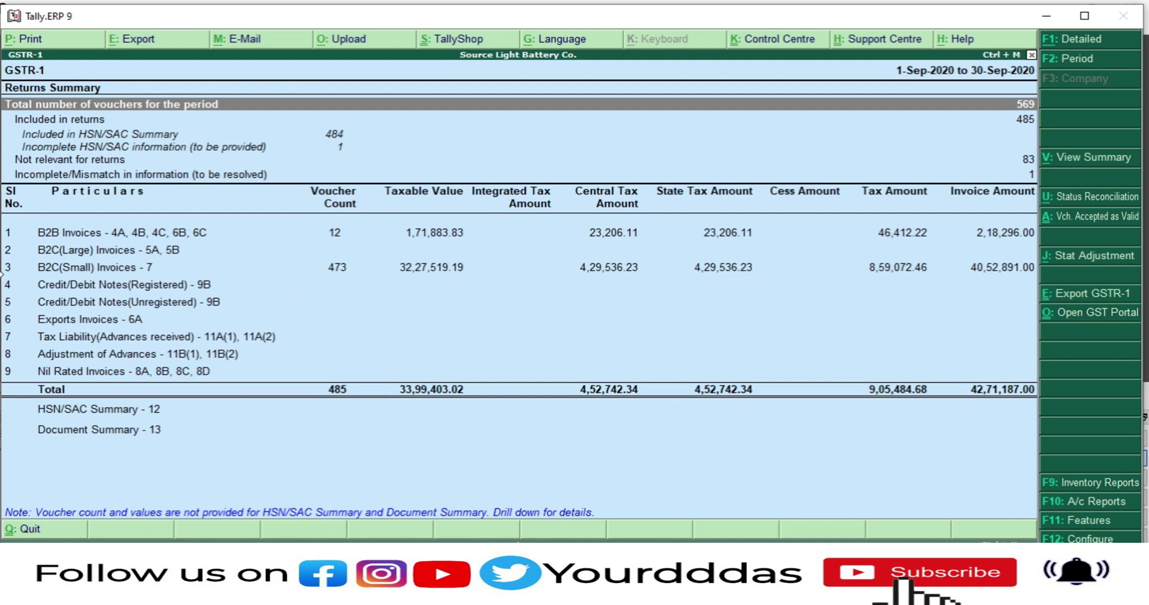
# Step: Start the GSTR-1 export in Tally with JSON (Data Interchange) as the format
pyautogui.click(1099, 295)
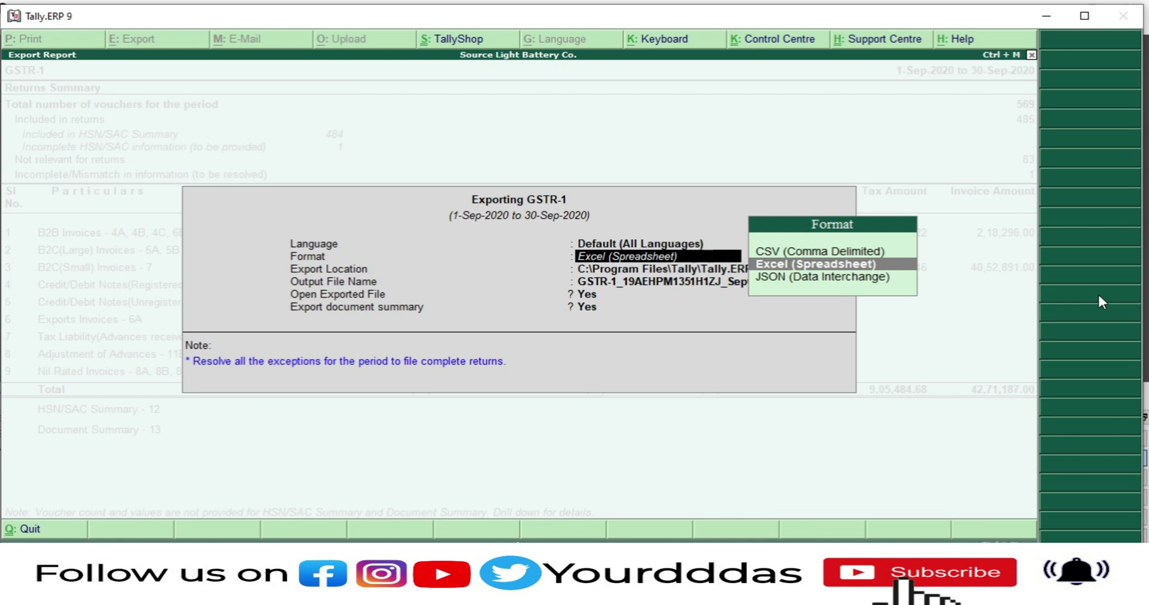
pyautogui.press('Down')
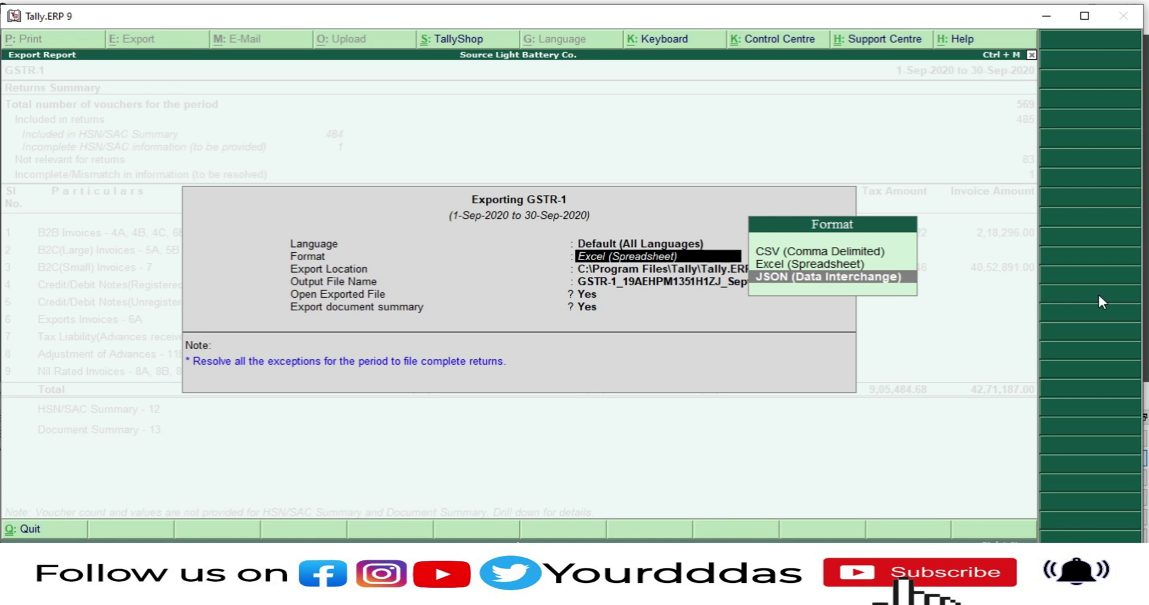
pyautogui.press('Return')
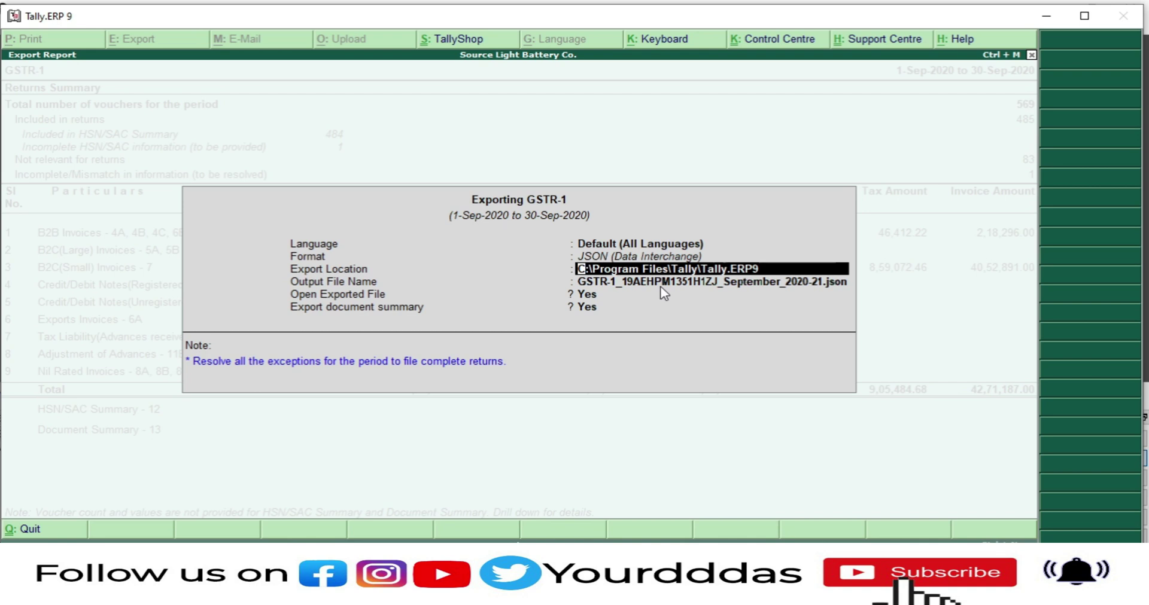
# Step: Export the GSTR-1 JSON file to C:\Users\w\Desktop\New folder (5), accepting the remaining settings
pyautogui.hotkey('ctrl', 'alt', 'v')
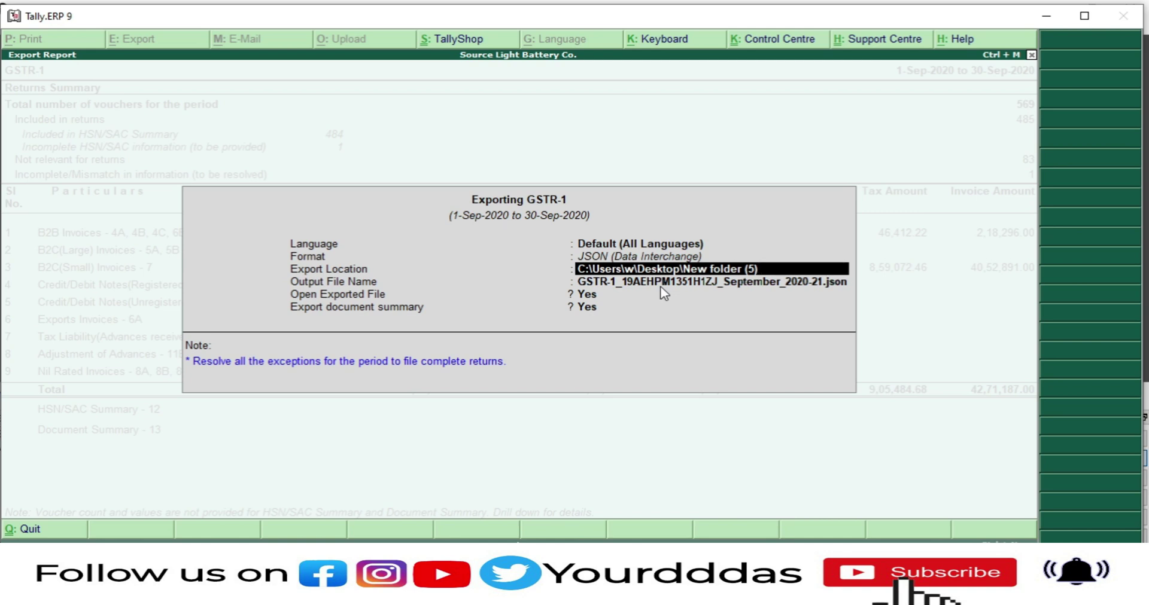
pyautogui.press('Return')
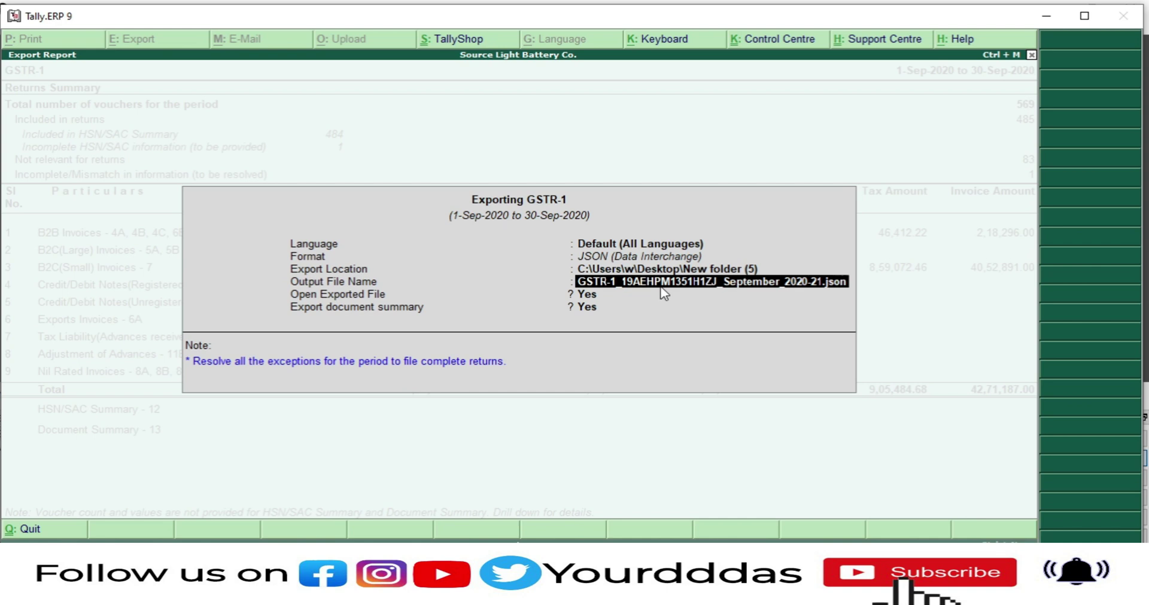
pyautogui.press('Return')
pyautogui.press('Return')
pyautogui.press('Return')
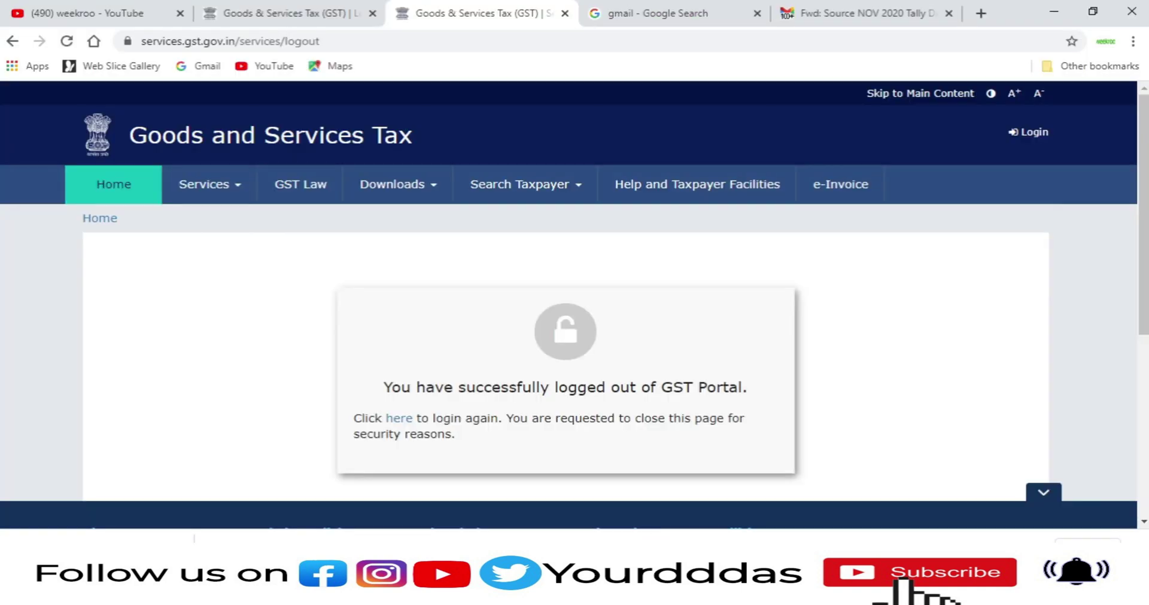
# Step: On the GST Portal login page, enter the username, password and captcha and submit
pyautogui.click(264, 11)
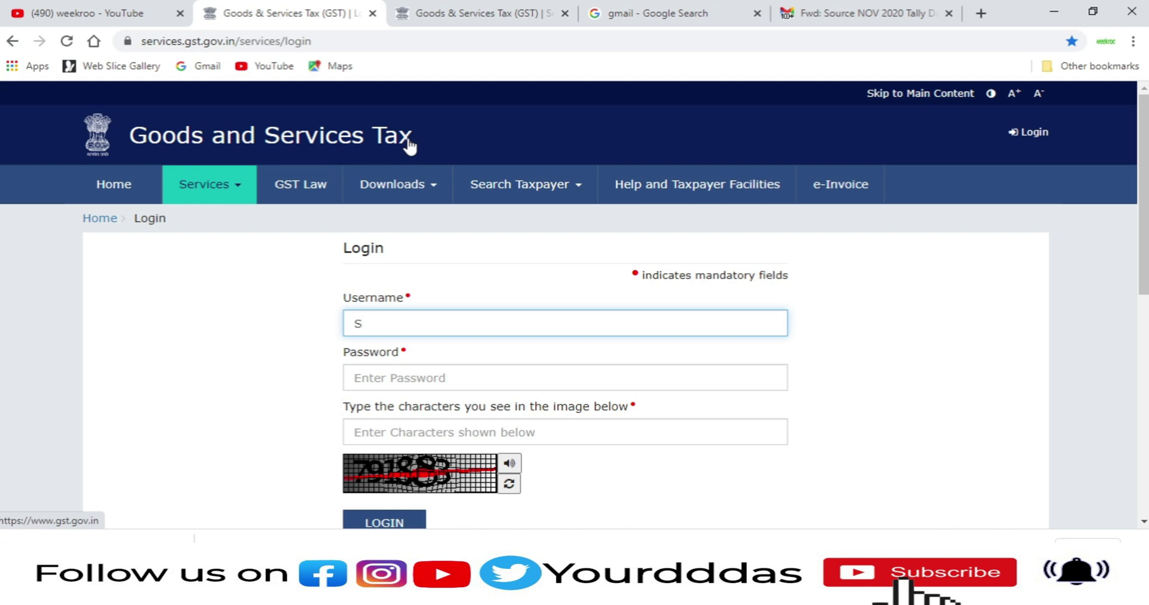
pyautogui.write('OUR0146')
pyautogui.press('Tab')
pyautogui.write('****')
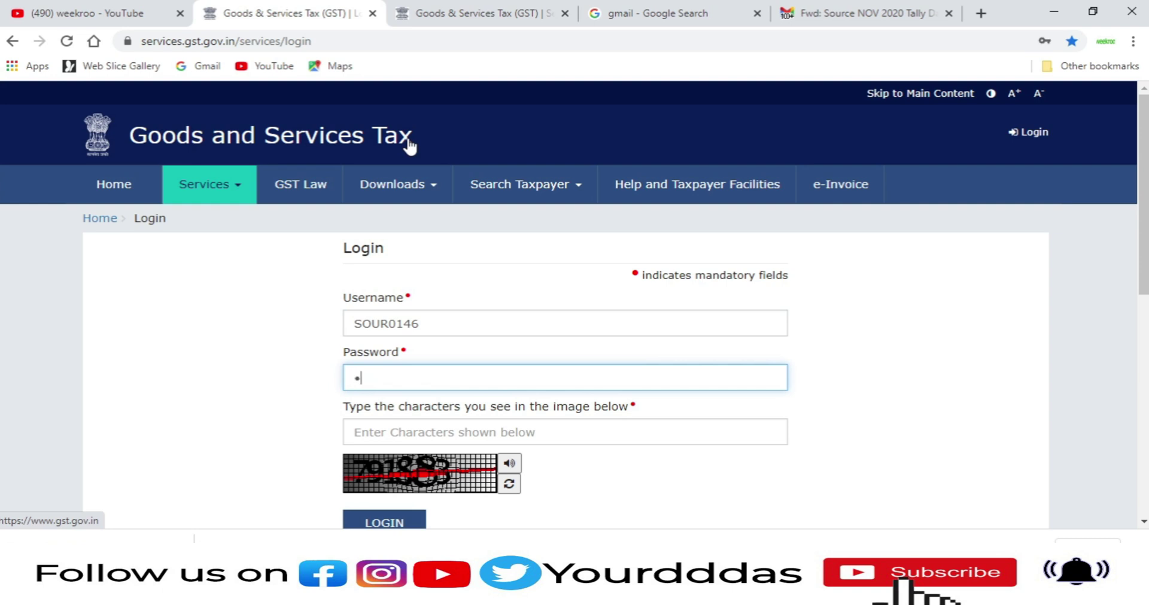
pyautogui.write('*****')
pyautogui.press('Tab')
pyautogui.write('791883')
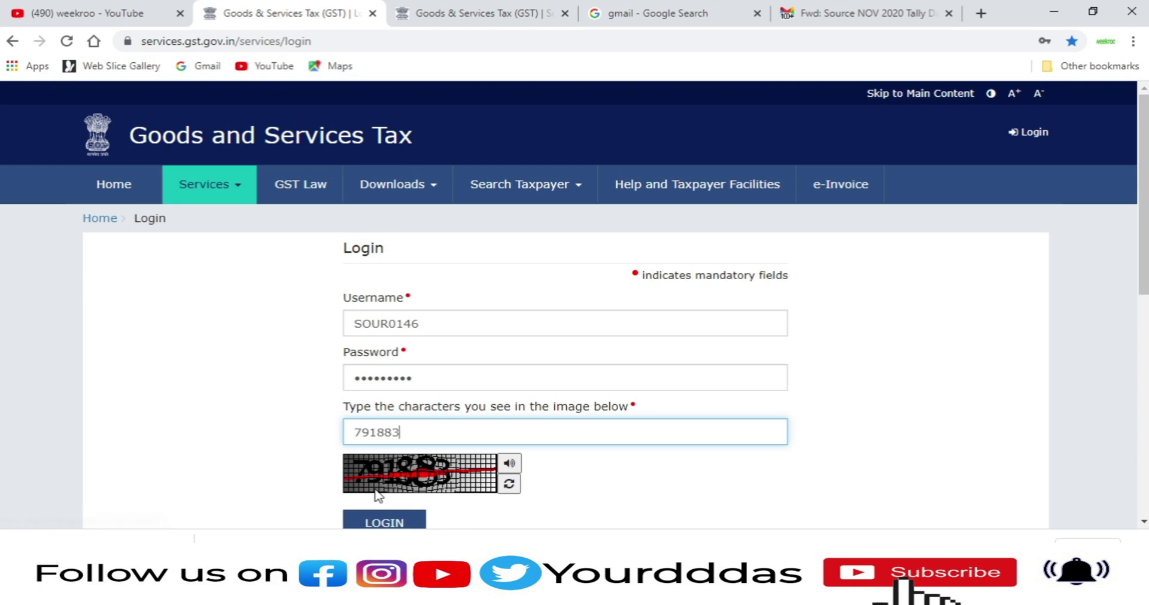
pyautogui.scroll(-3, 451, 375)
pyautogui.click(408, 374)
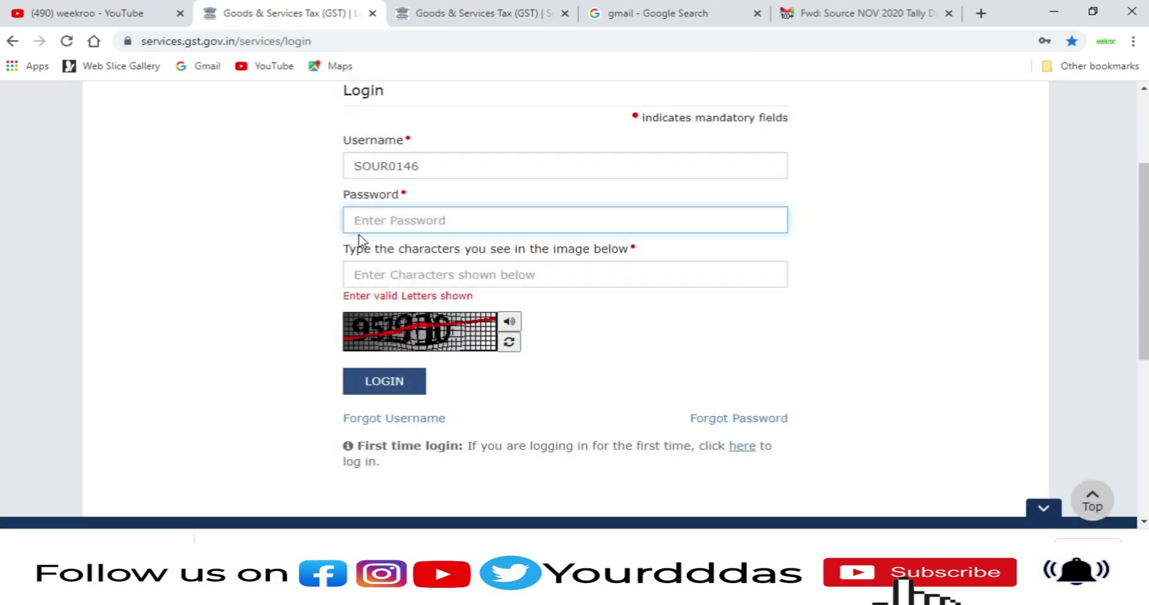
# Step: After the login error, re-enter the password and the new captcha and log in again
pyautogui.write('•')
pyautogui.press('Tab')
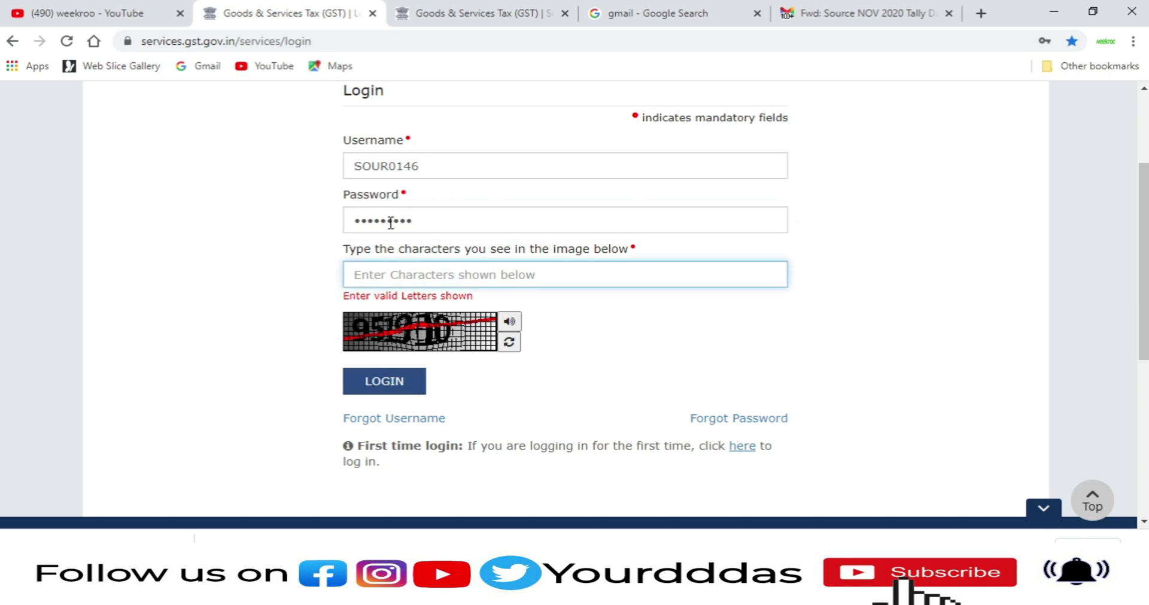
pyautogui.write('951910')
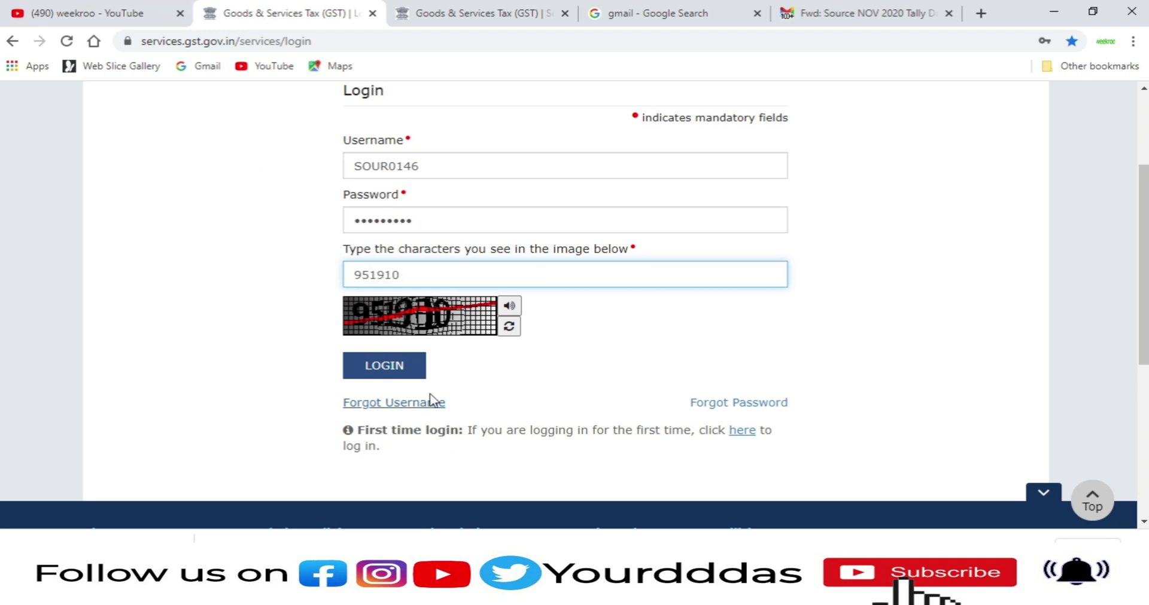
pyautogui.click(403, 365)
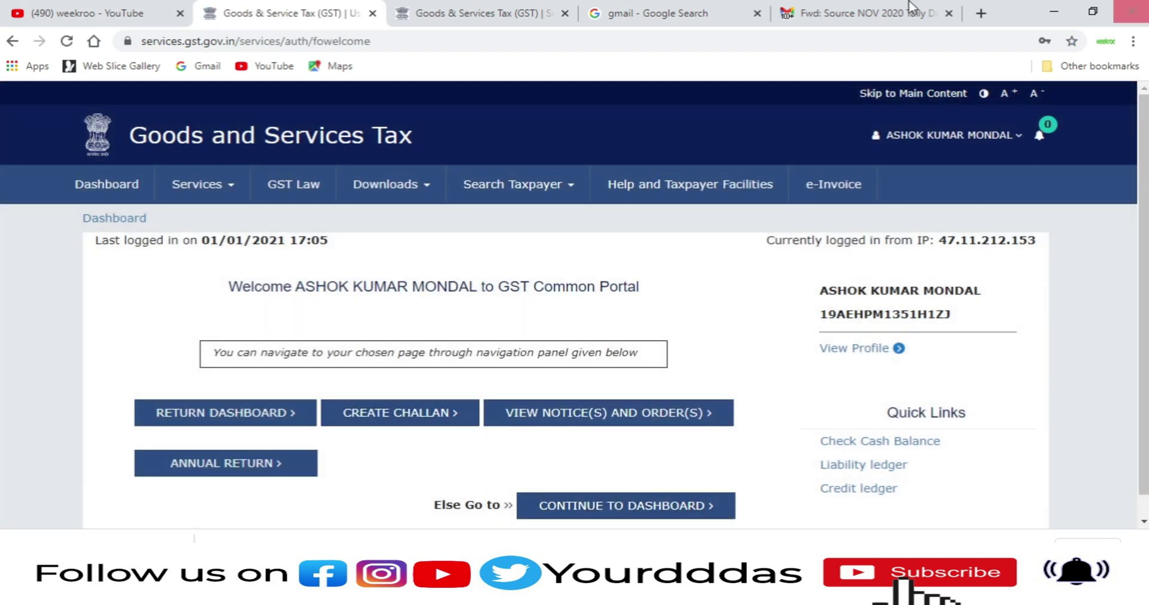
# Step: Open the Return Dashboard and select financial year 2020-21
pyautogui.click(197, 420)
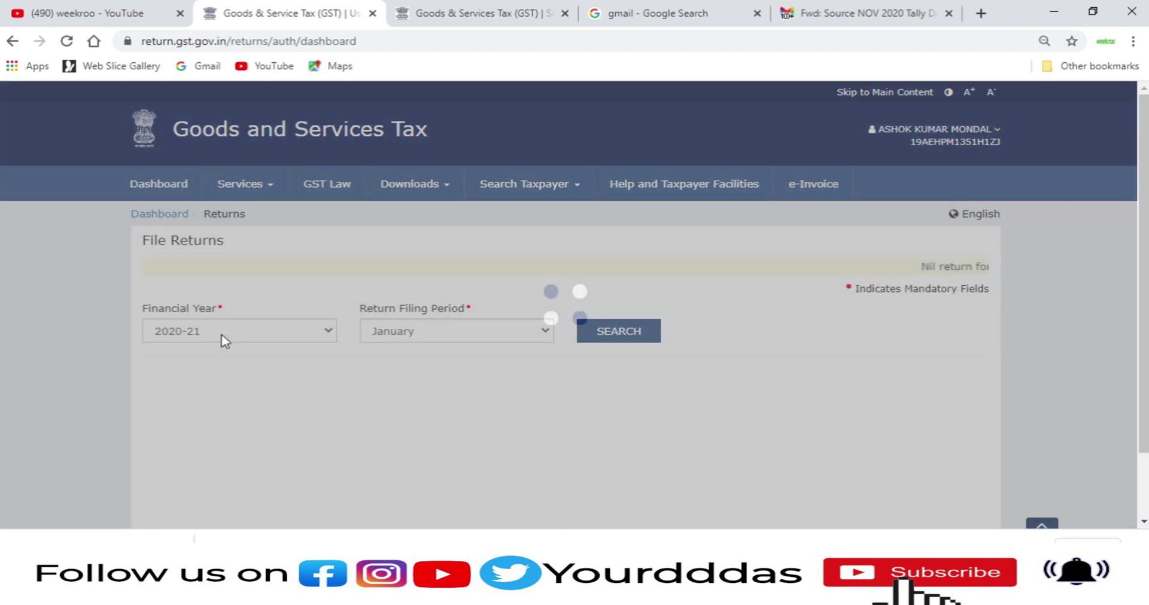
pyautogui.click(228, 336)
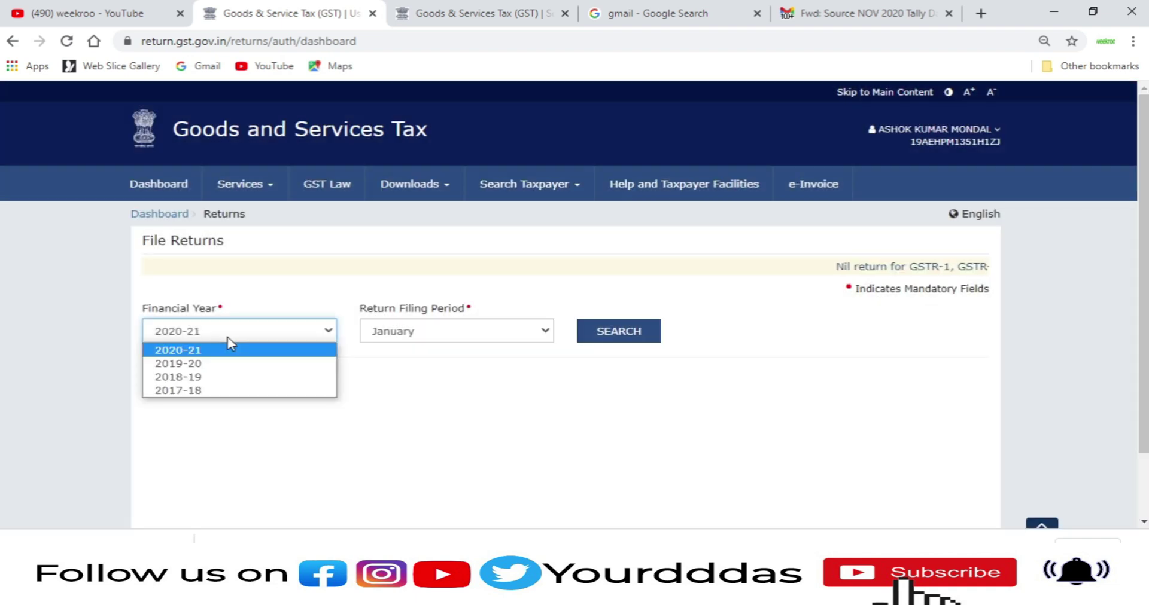
pyautogui.click(231, 344)
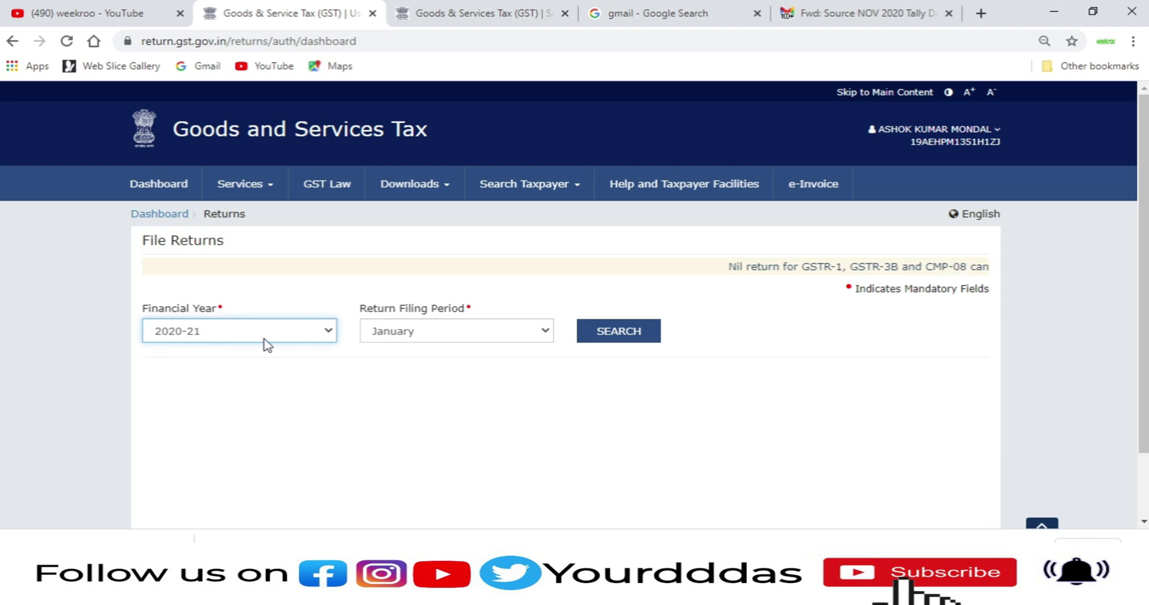
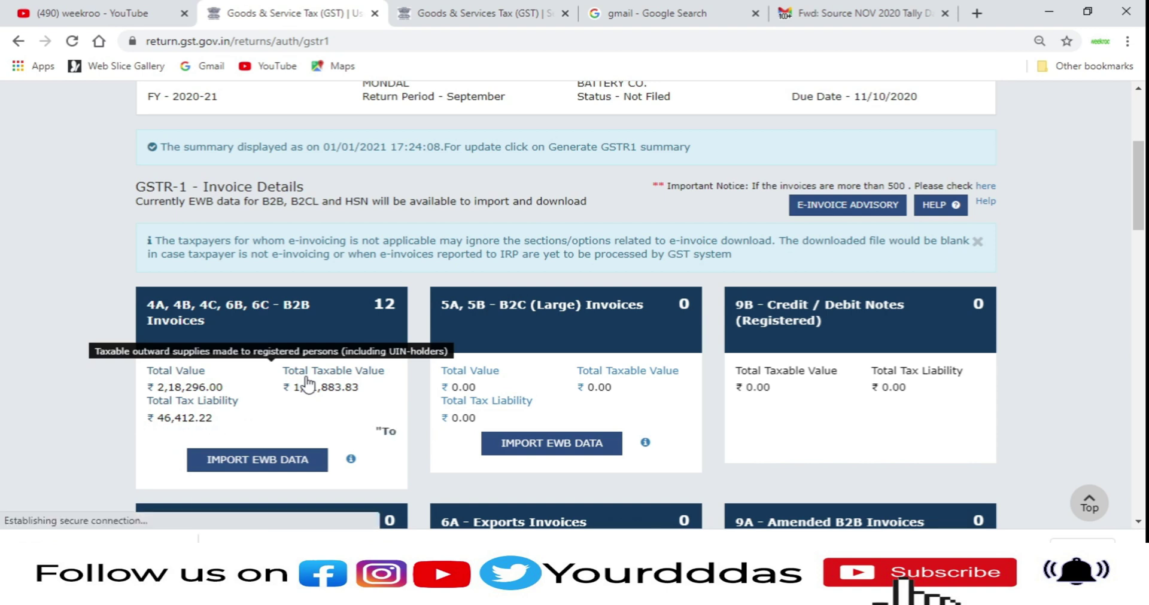
# Step: Open the B2B Invoices summary, start a new invoice, then leave the blank form unsaved
pyautogui.click(307, 385)
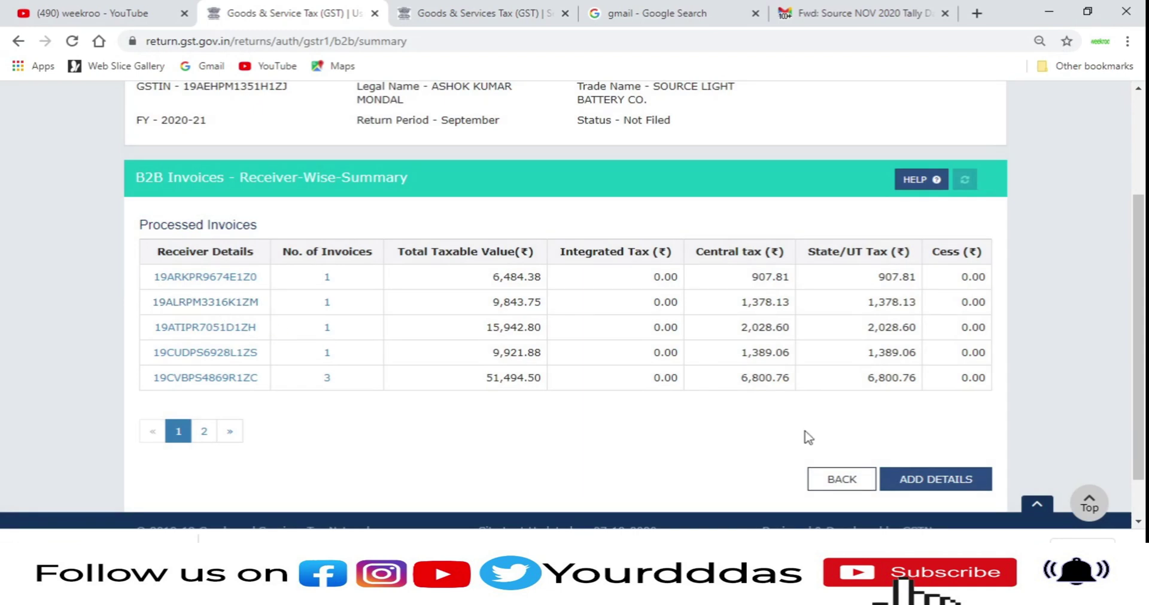
pyautogui.click(951, 479)
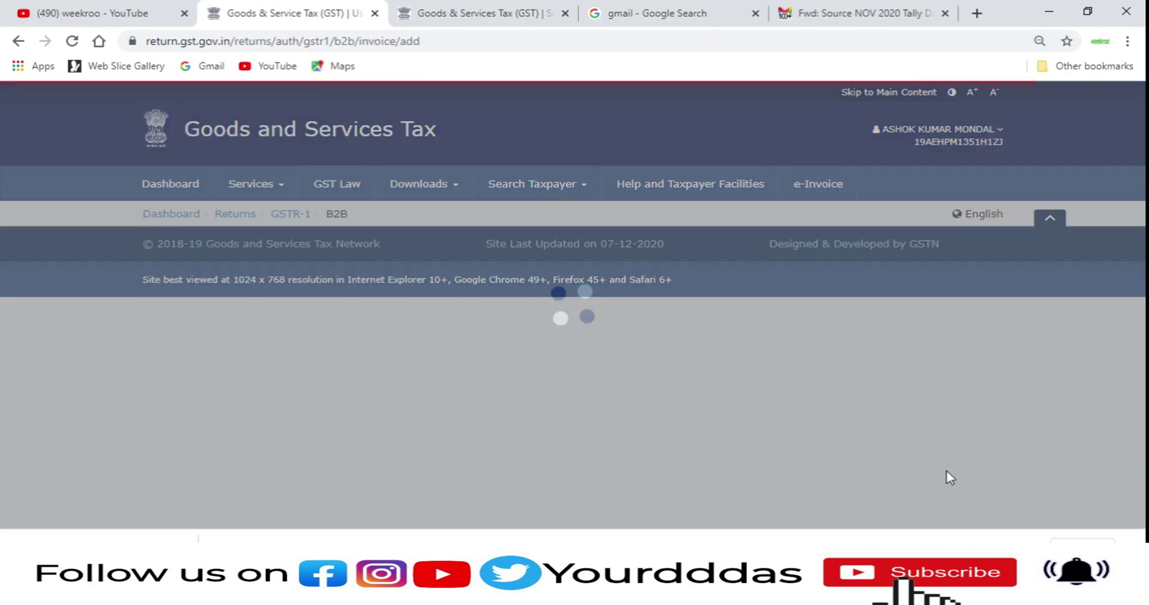
pyautogui.scroll(-3, 880, 457)
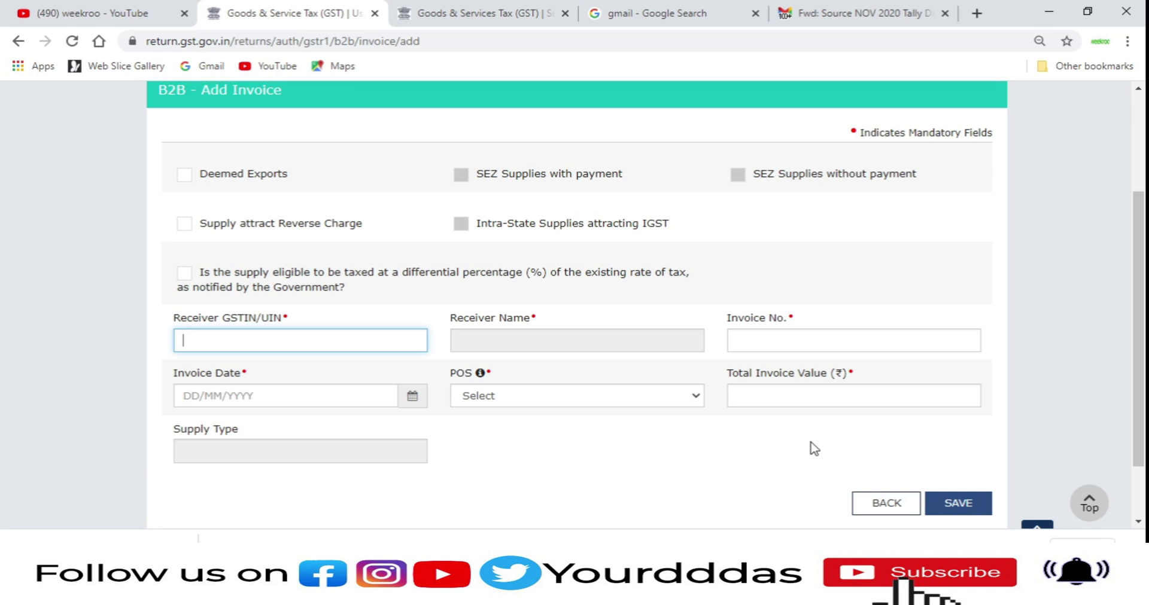
pyautogui.scroll(-2, 811, 445)
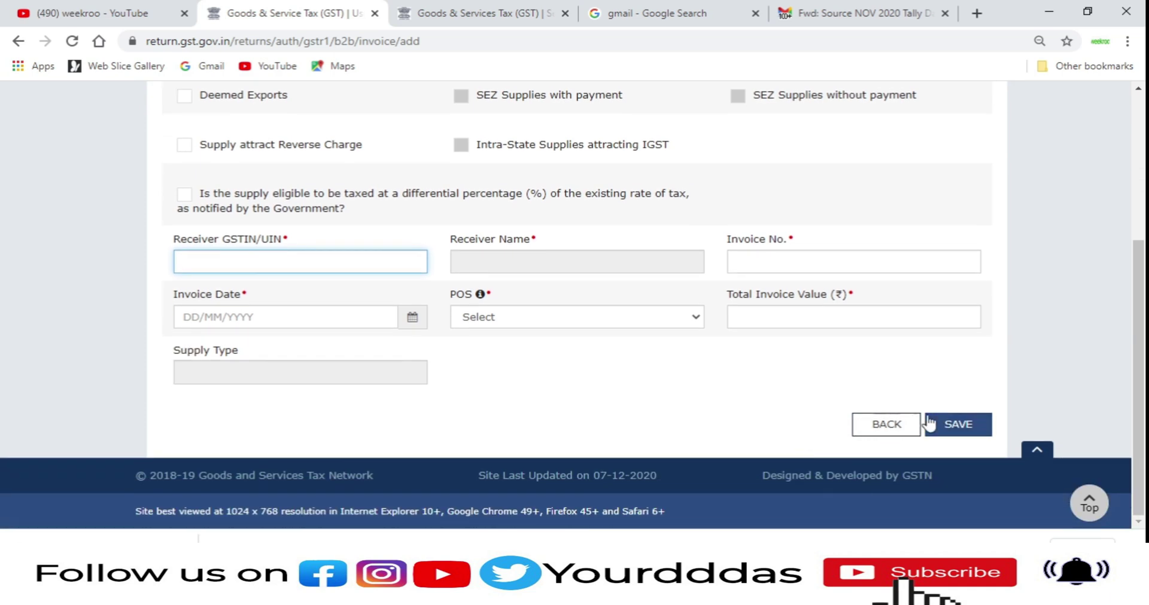
pyautogui.click(886, 425)
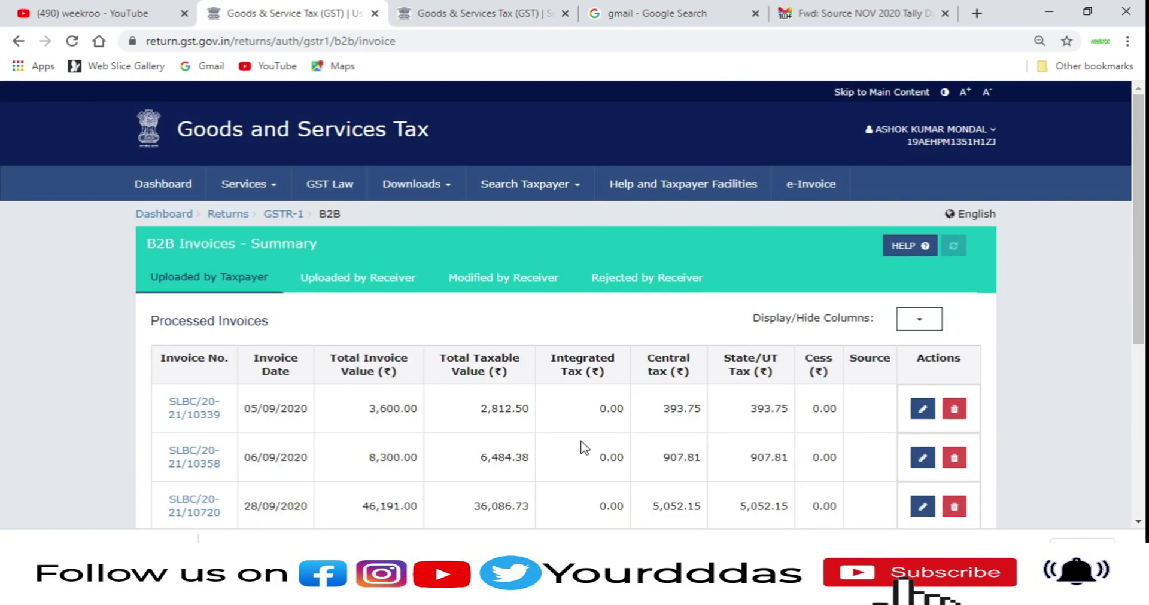
# Step: Review the B2B invoice list across pages 1 to 3
pyautogui.scroll(-4, 583, 447)
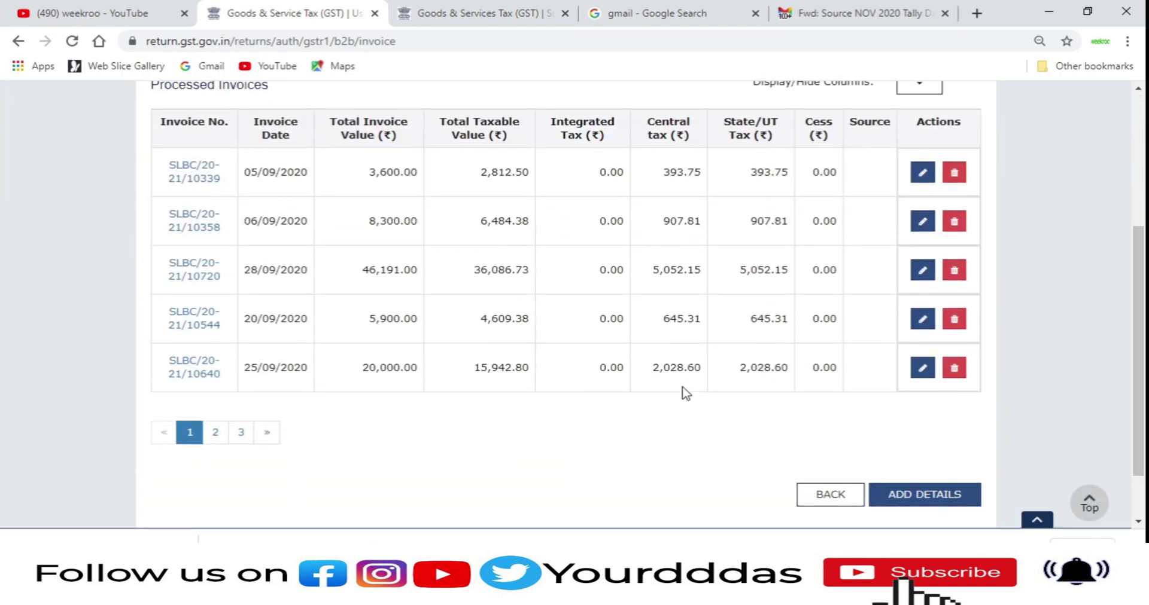
pyautogui.scroll(1, 687, 393)
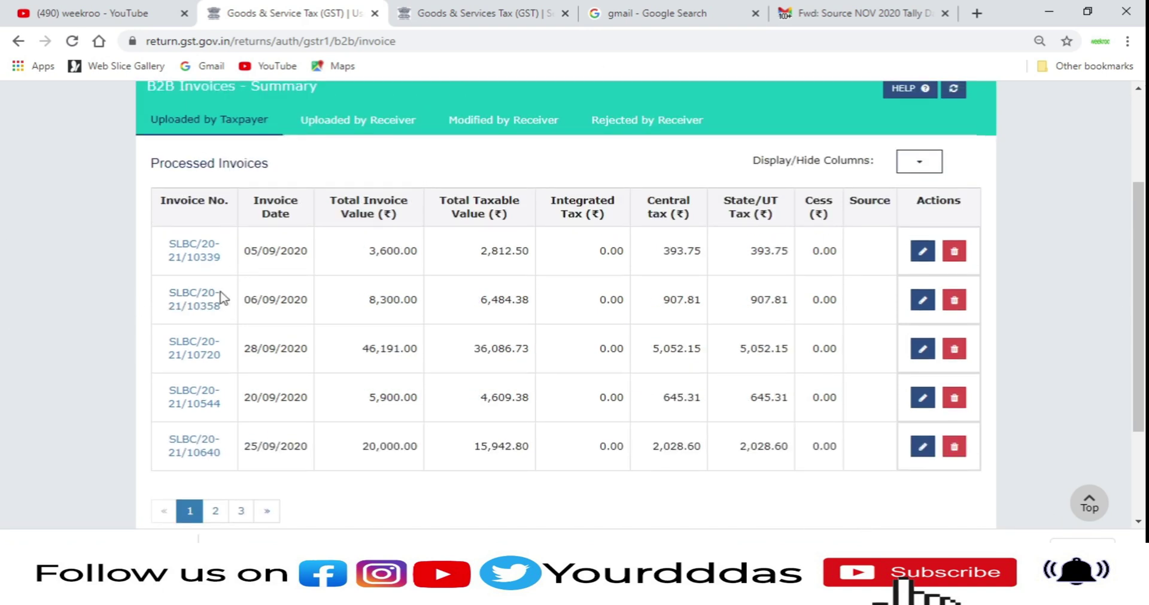
pyautogui.scroll(-1, 239, 330)
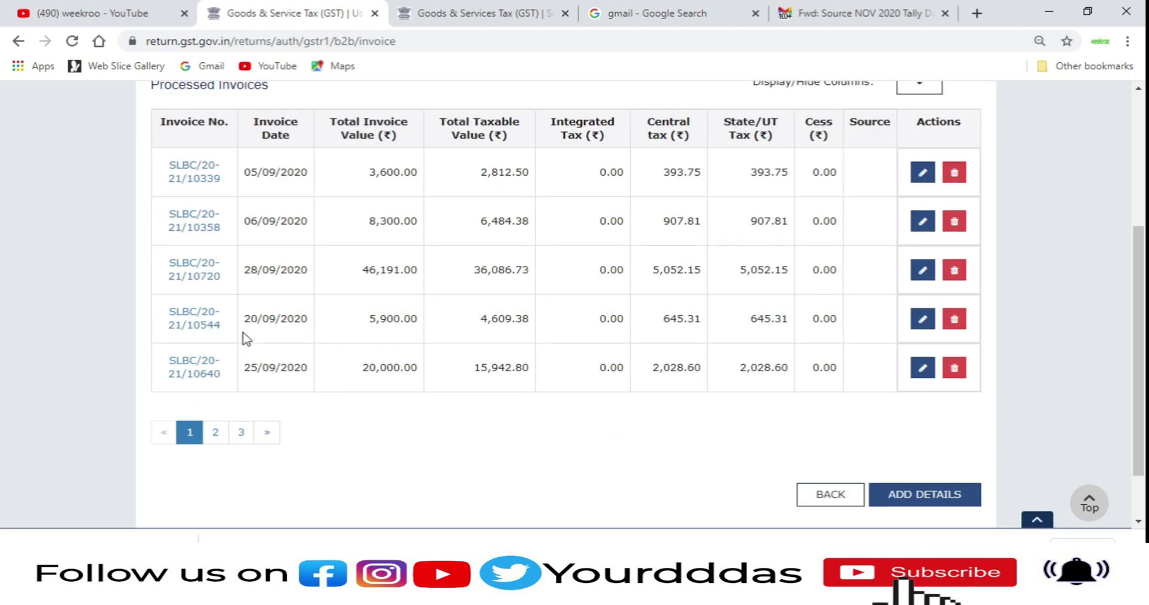
pyautogui.click(217, 434)
pyautogui.click(240, 433)
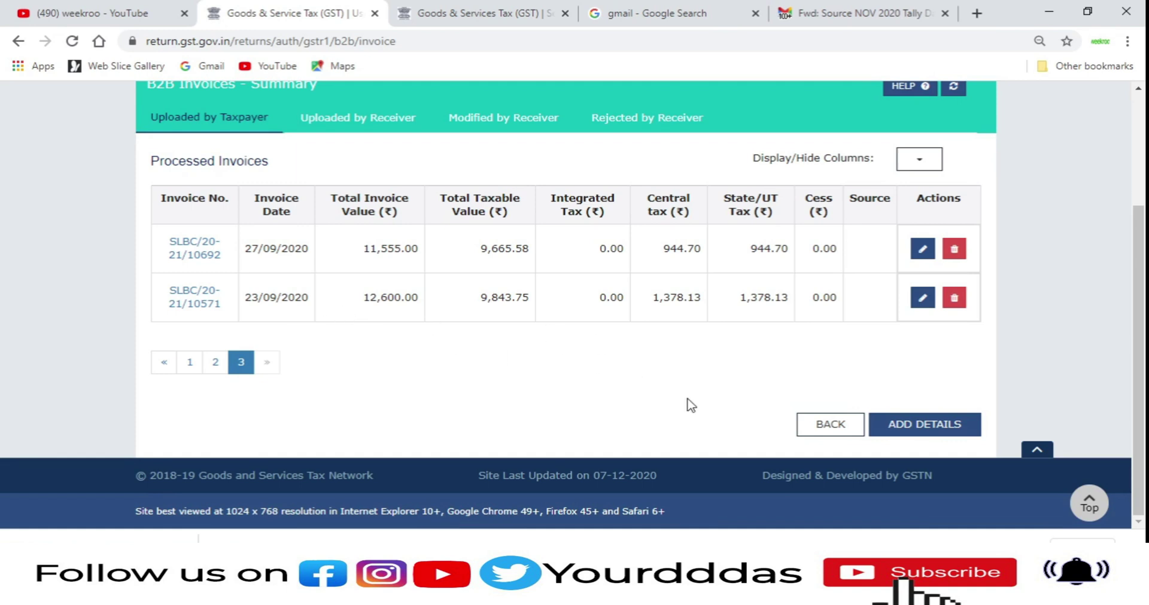
# Step: Page through the receiver-wise B2B summary, then return to the GSTR-1 overview
pyautogui.click(814, 426)
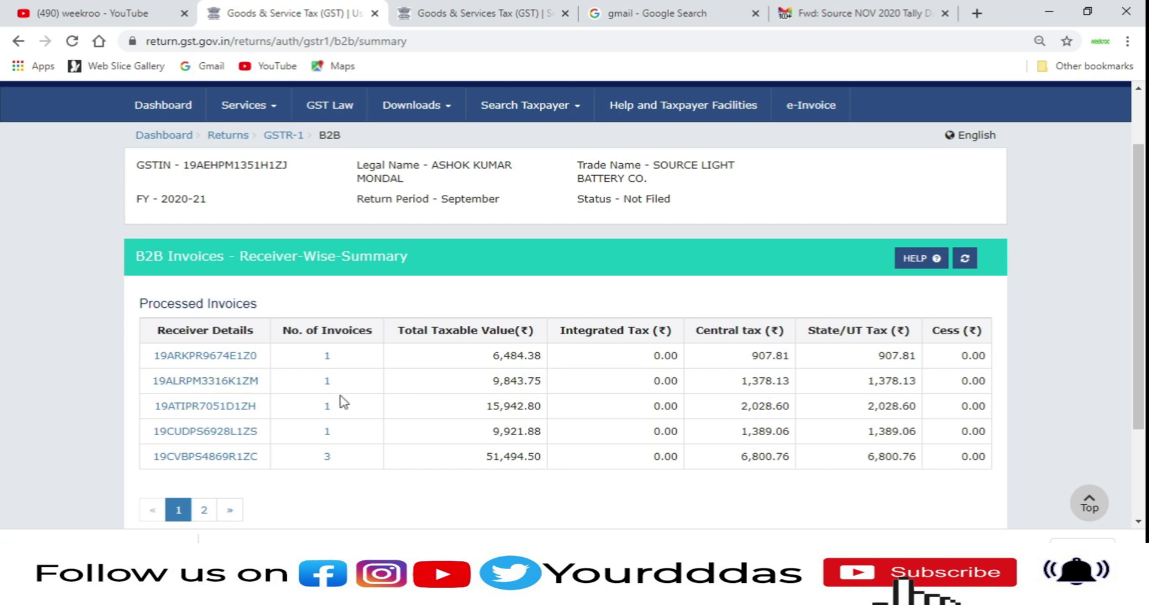
pyautogui.scroll(-1, 362, 404)
pyautogui.click(203, 434)
pyautogui.click(178, 431)
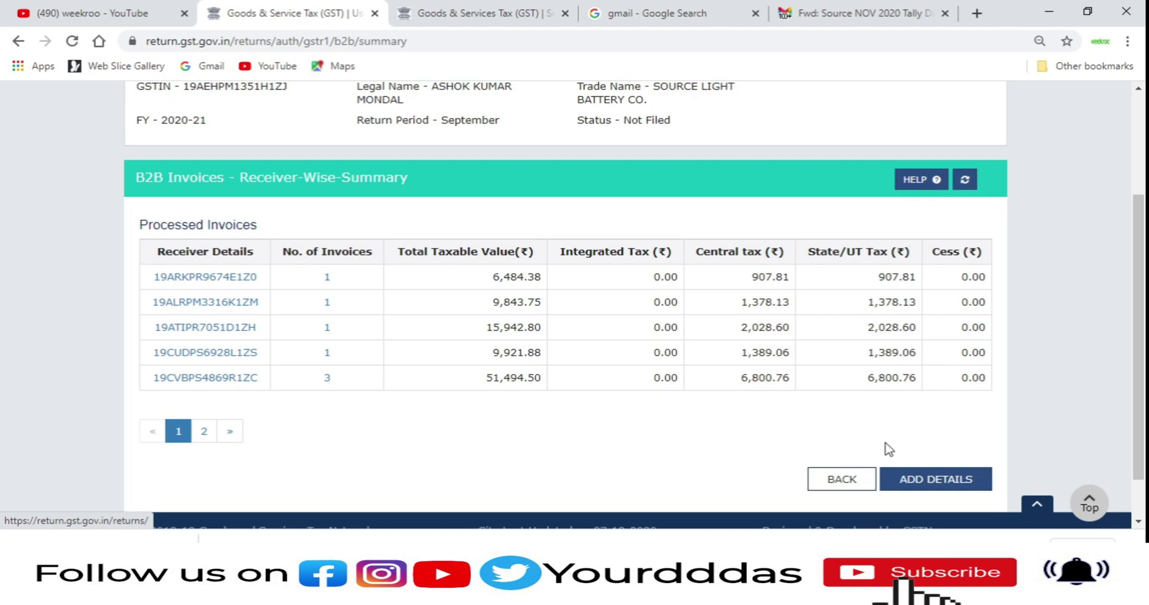
pyautogui.click(854, 479)
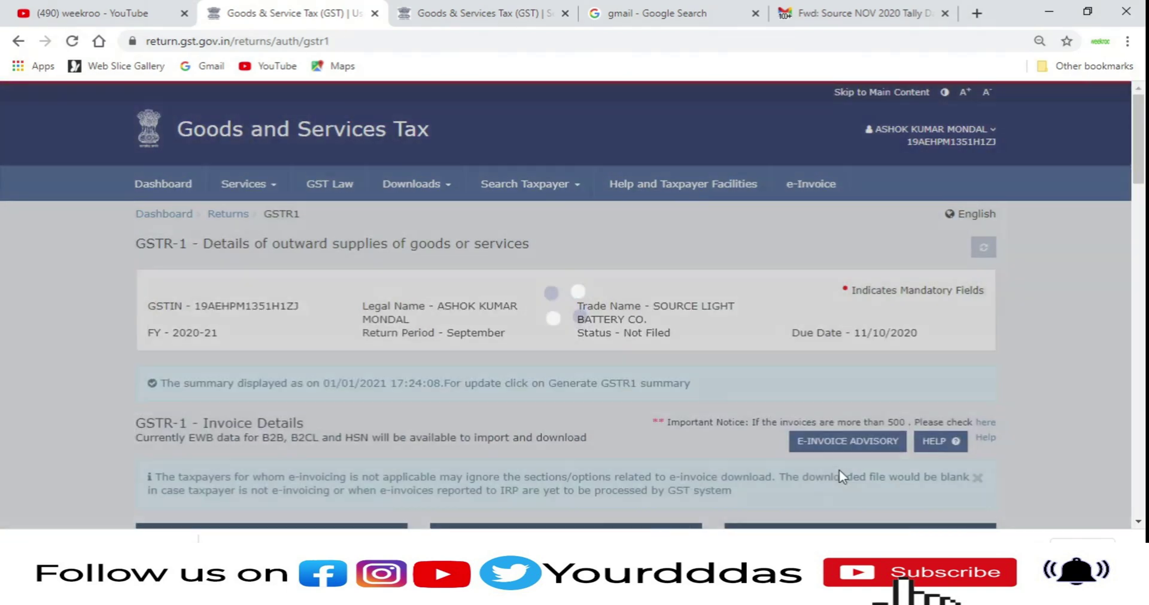
pyautogui.scroll(-2, 826, 472)
pyautogui.scroll(-1, 814, 469)
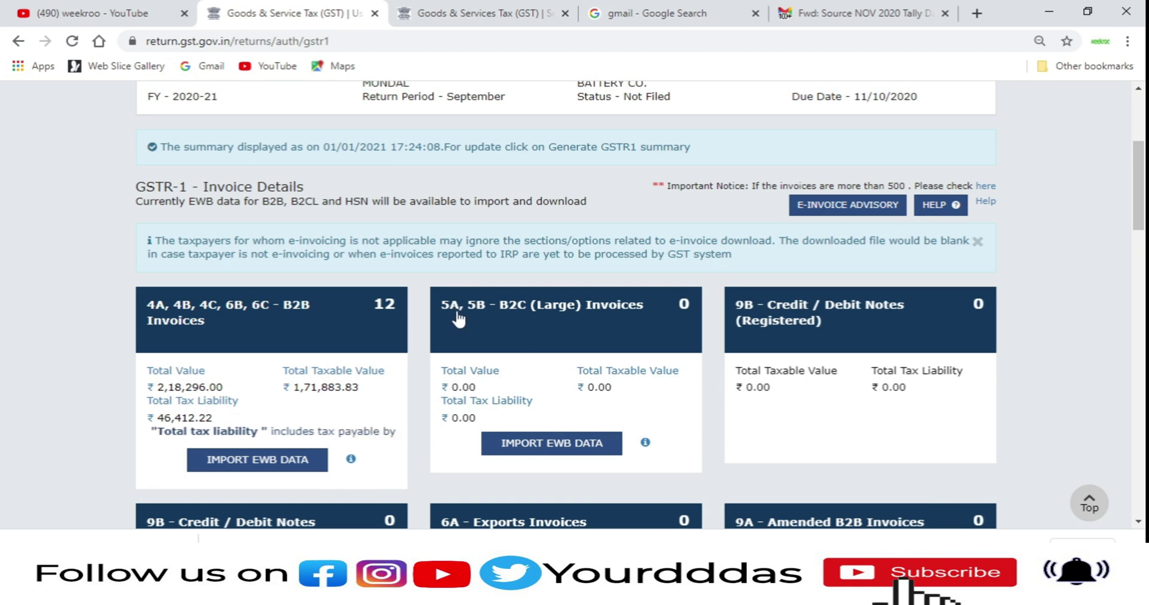
pyautogui.moveTo(468, 327)
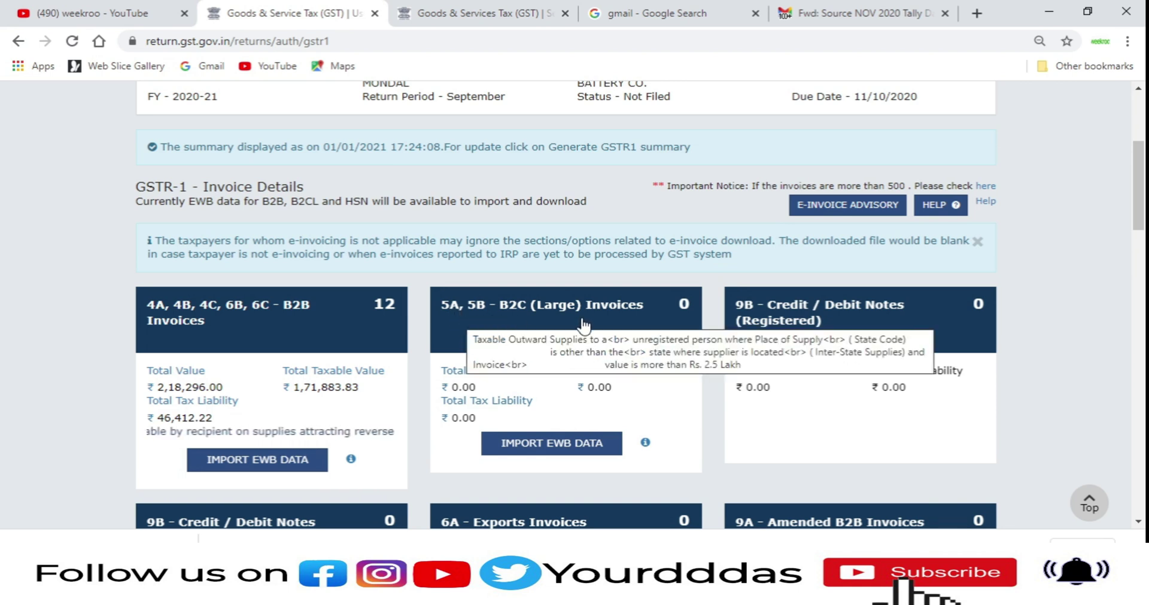
pyautogui.scroll(-1, 580, 327)
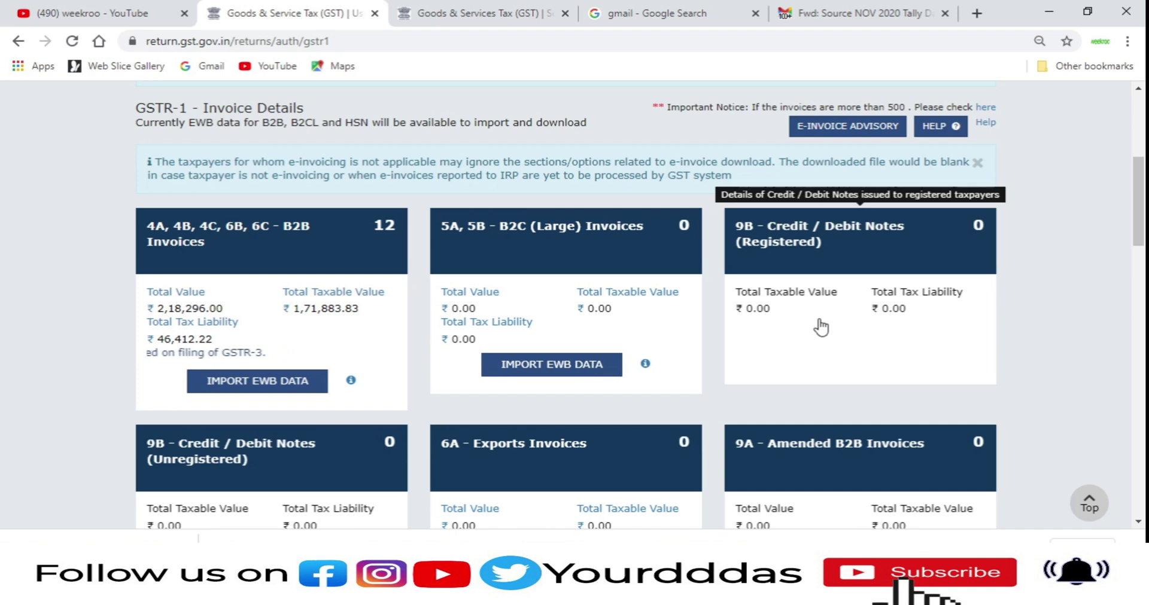
pyautogui.scroll(-2, 820, 327)
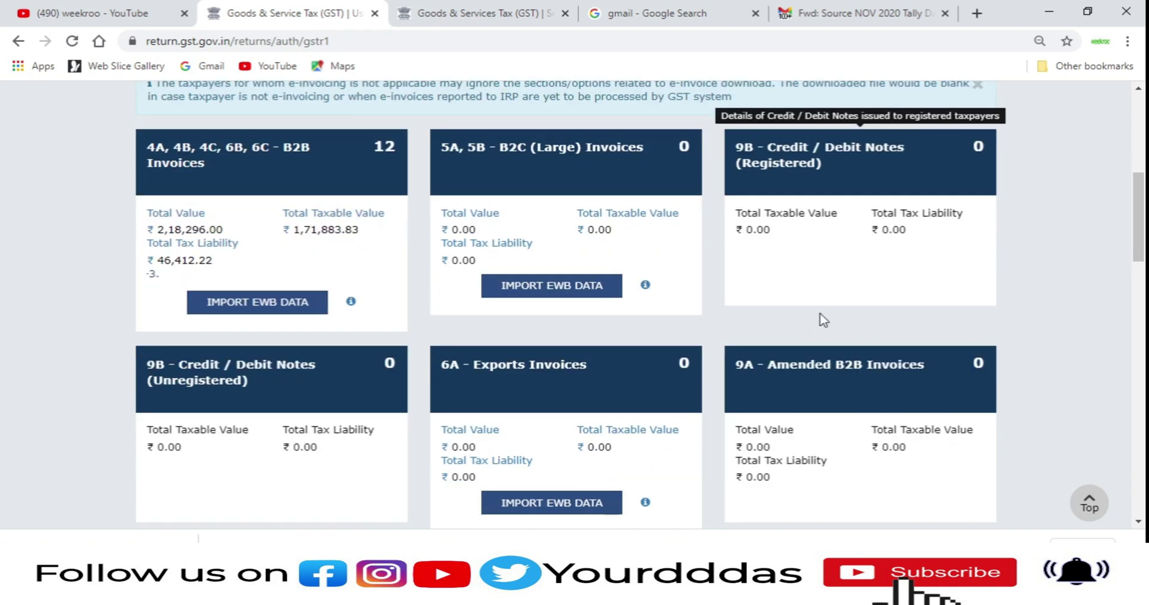
pyautogui.scroll(-2, 809, 321)
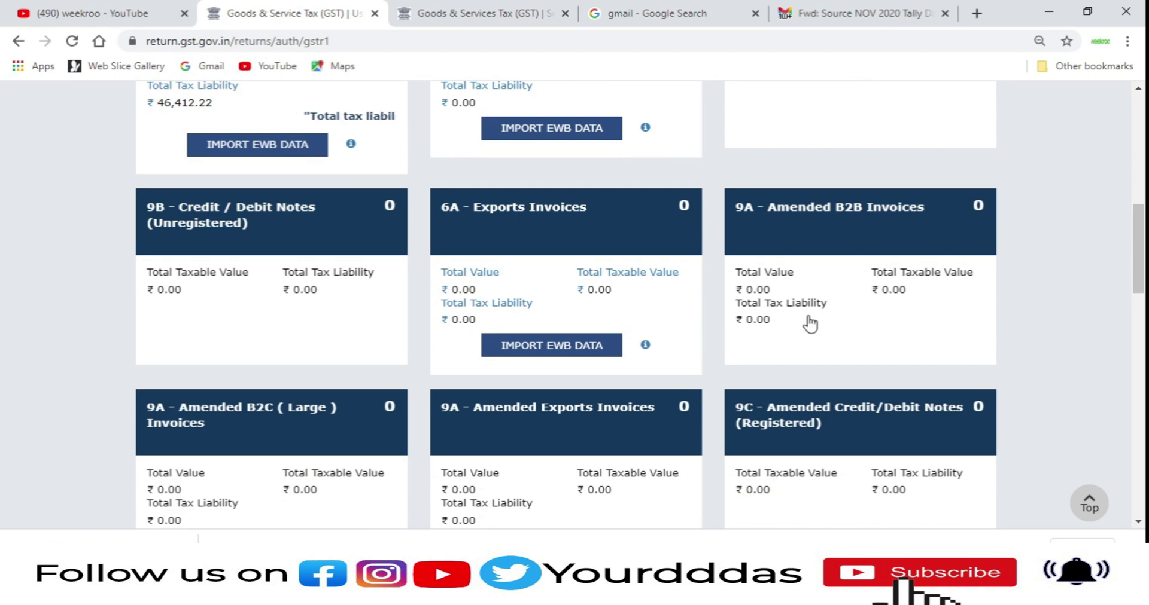
pyautogui.scroll(1, 810, 323)
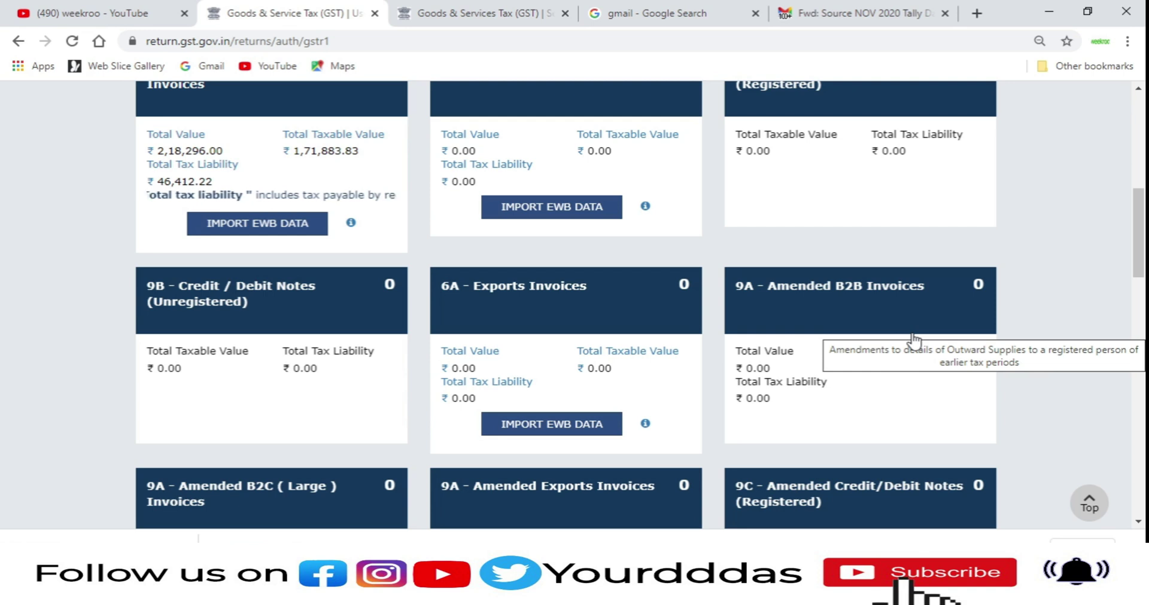
# Step: Check the amended B2B invoices summary with financial year 2019-20, then return to GSTR-1
pyautogui.click(760, 318)
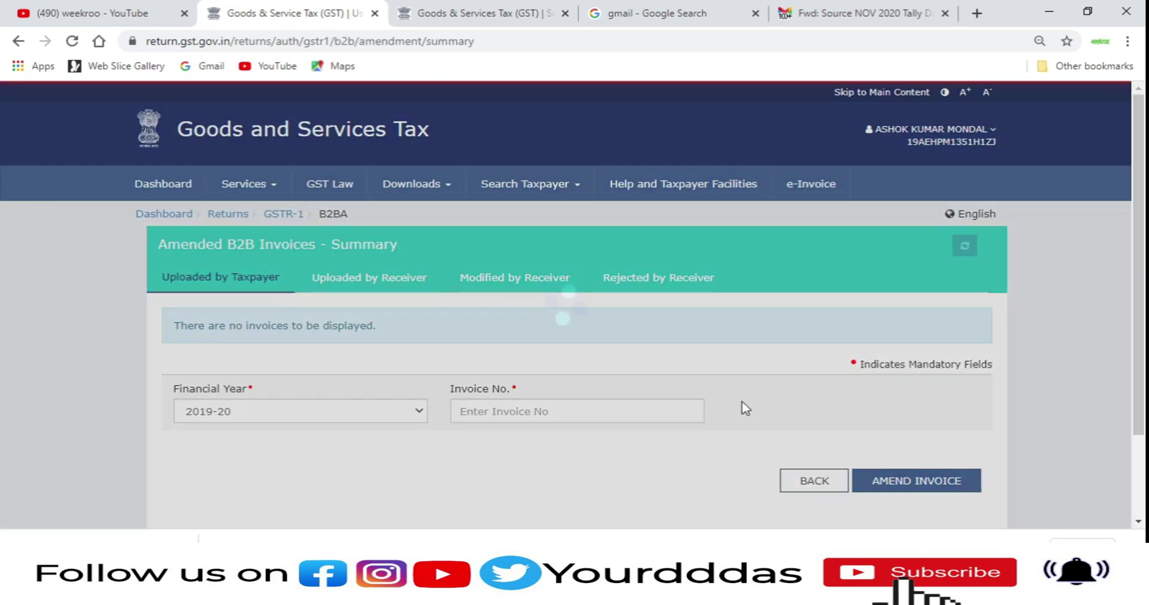
pyautogui.scroll(-2, 742, 410)
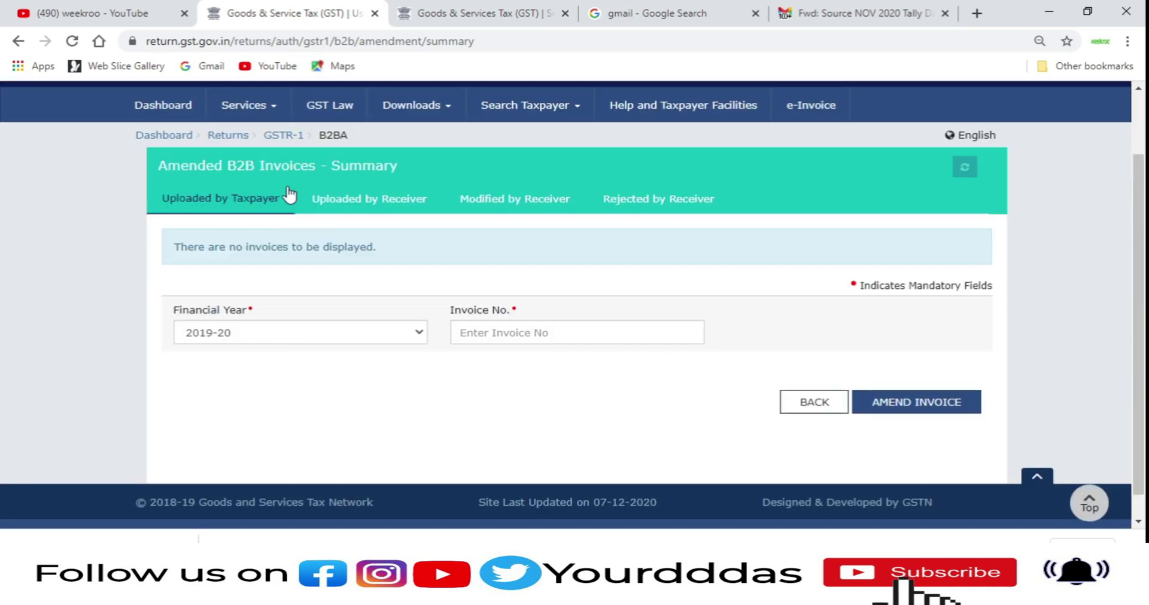
pyautogui.click(271, 341)
pyautogui.click(271, 341)
pyautogui.click(571, 324)
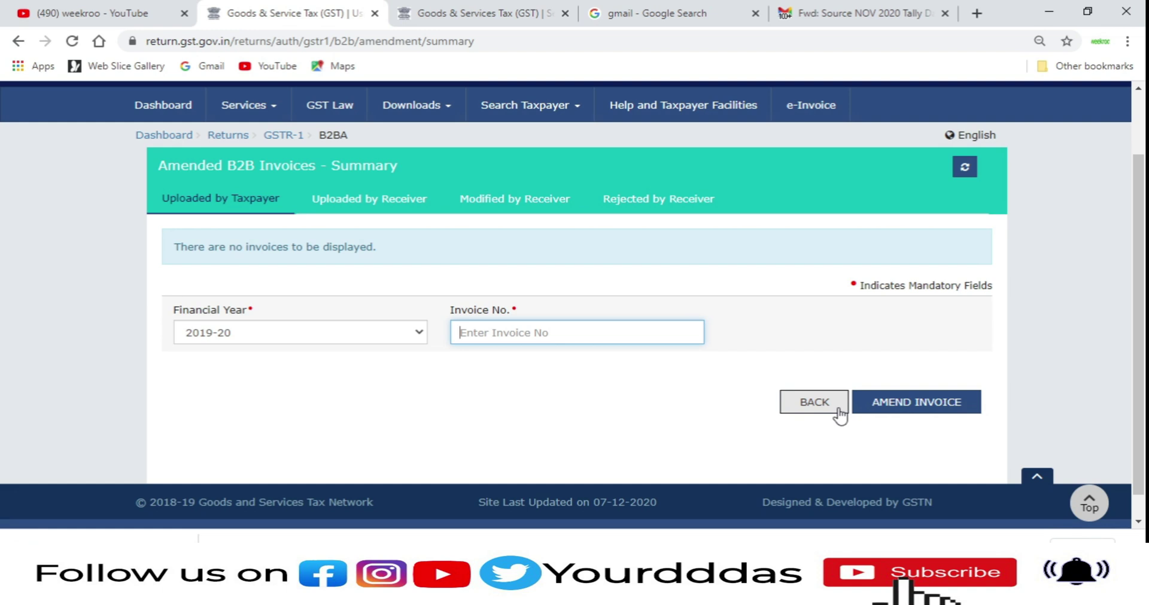
pyautogui.click(814, 403)
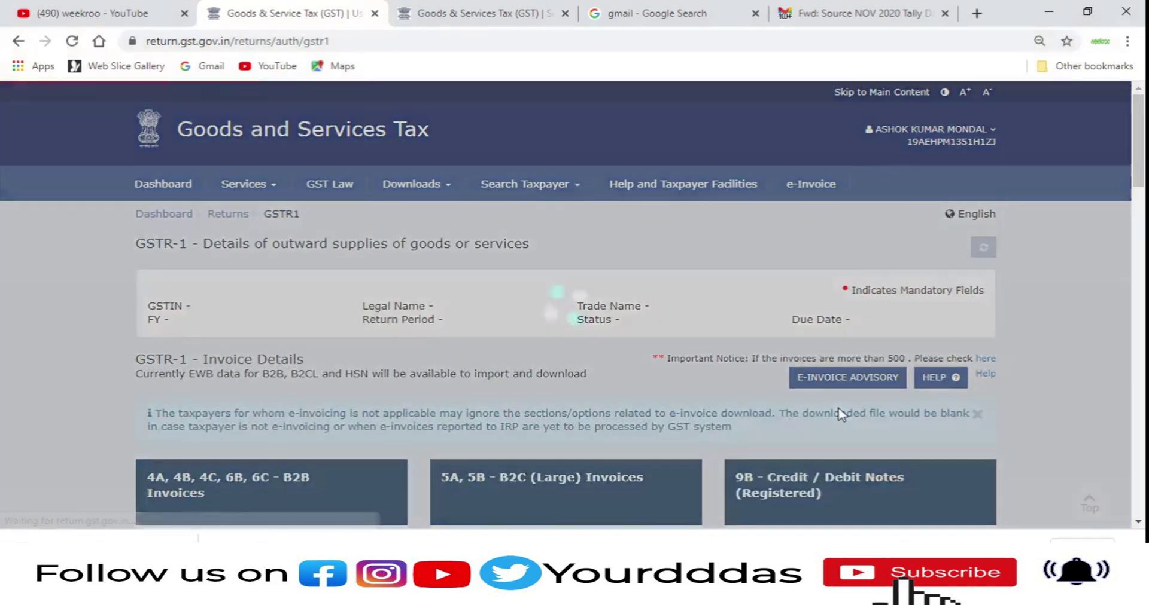
# Step: Confirm the Amended B2C (Large) summary for 2019-20 holds no invoices, then return to the dashboard
pyautogui.scroll(-4, 709, 411)
pyautogui.scroll(-8, 694, 426)
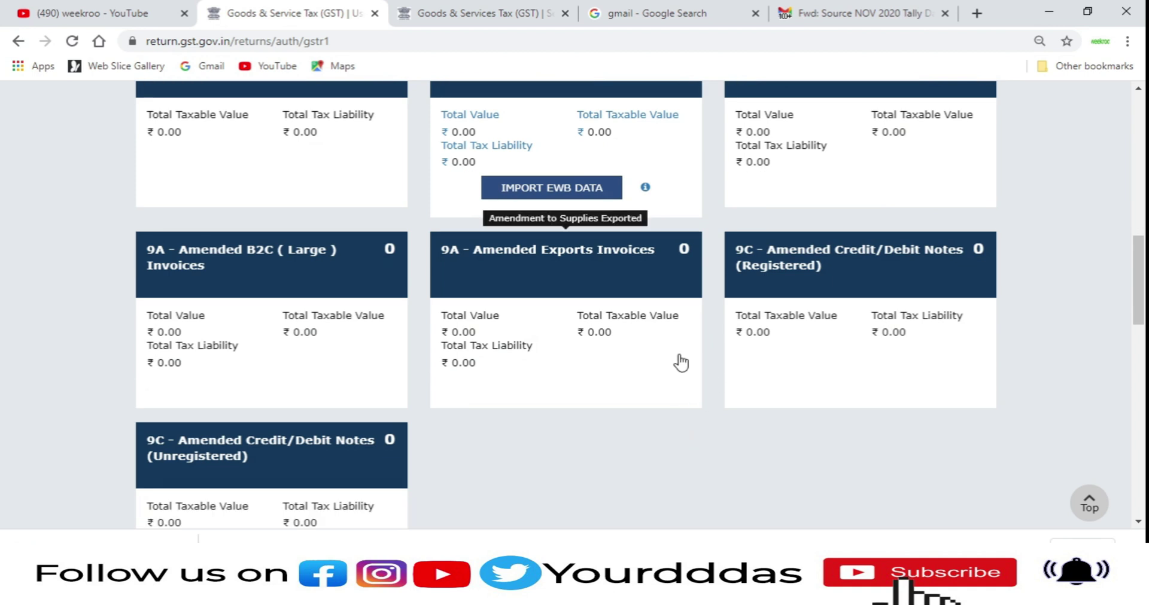
pyautogui.scroll(1, 680, 363)
pyautogui.scroll(-3, 680, 363)
pyautogui.moveTo(288, 255)
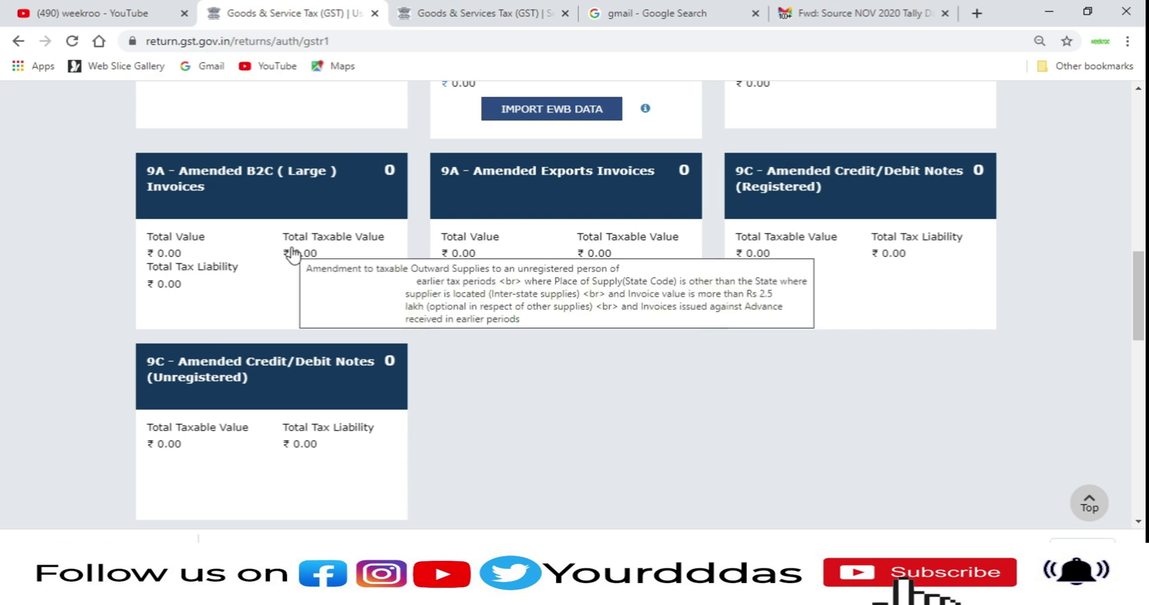
pyautogui.click(293, 251)
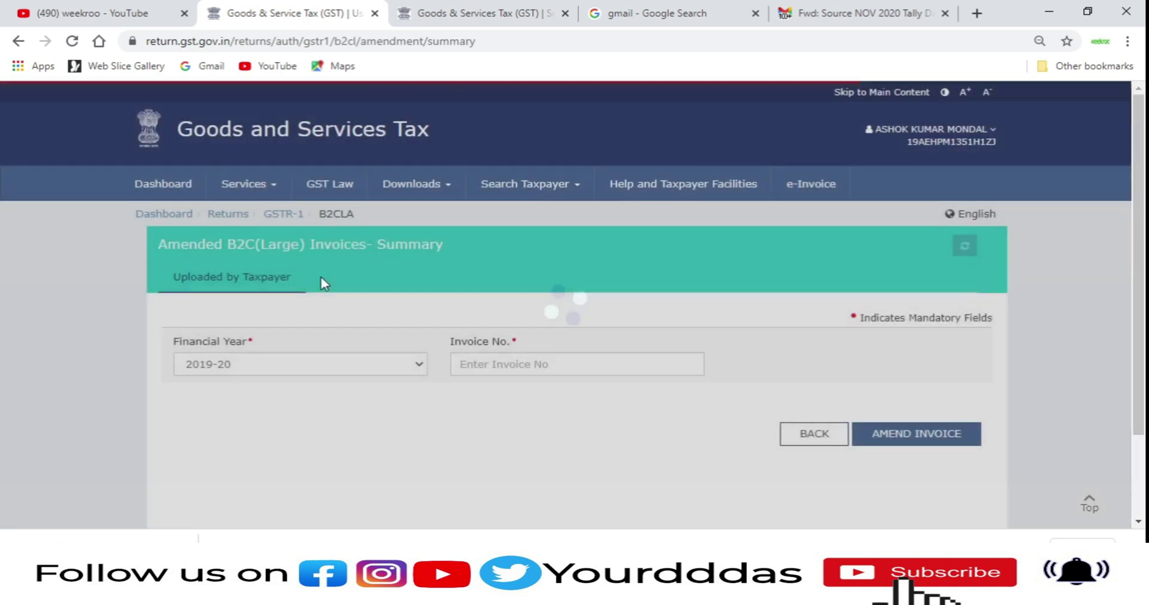
pyautogui.scroll(-2, 493, 353)
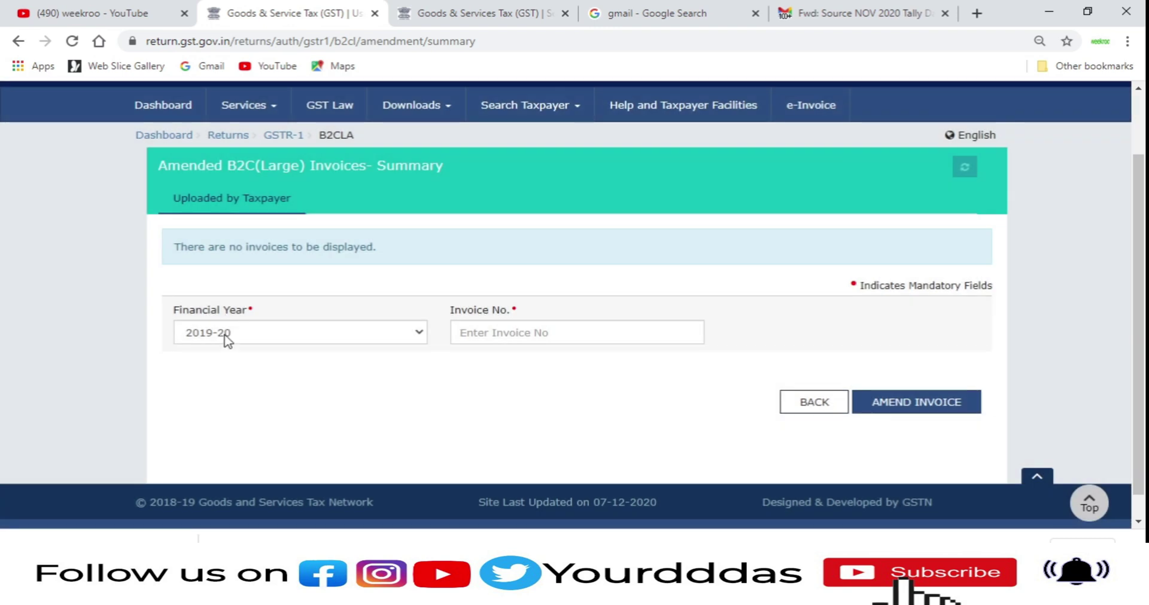
pyautogui.click(226, 341)
pyautogui.click(511, 327)
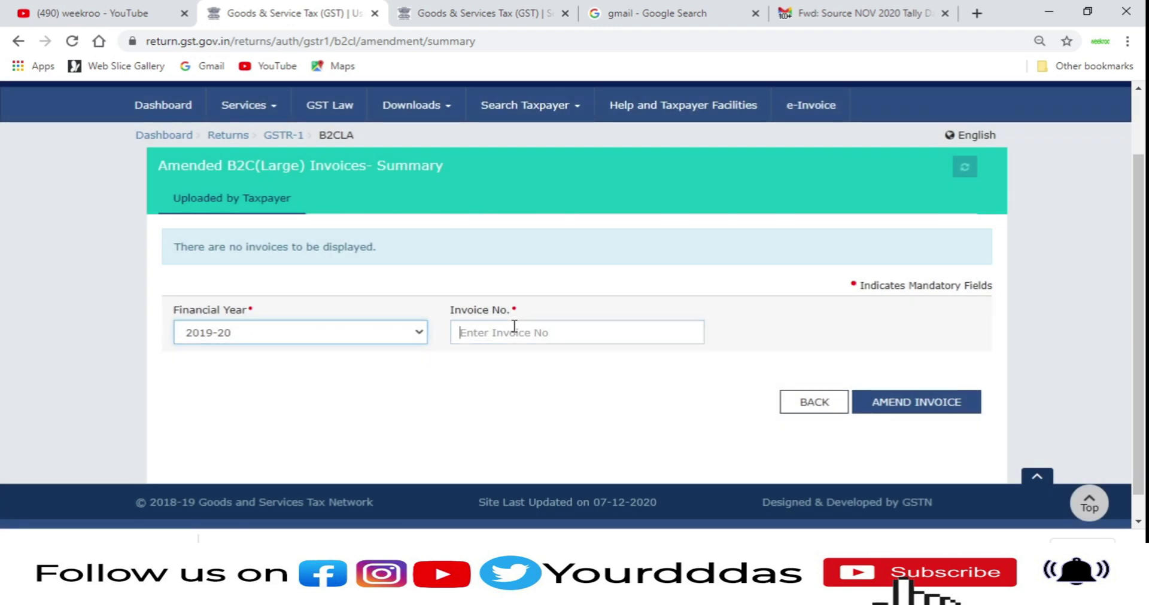
pyautogui.click(514, 326)
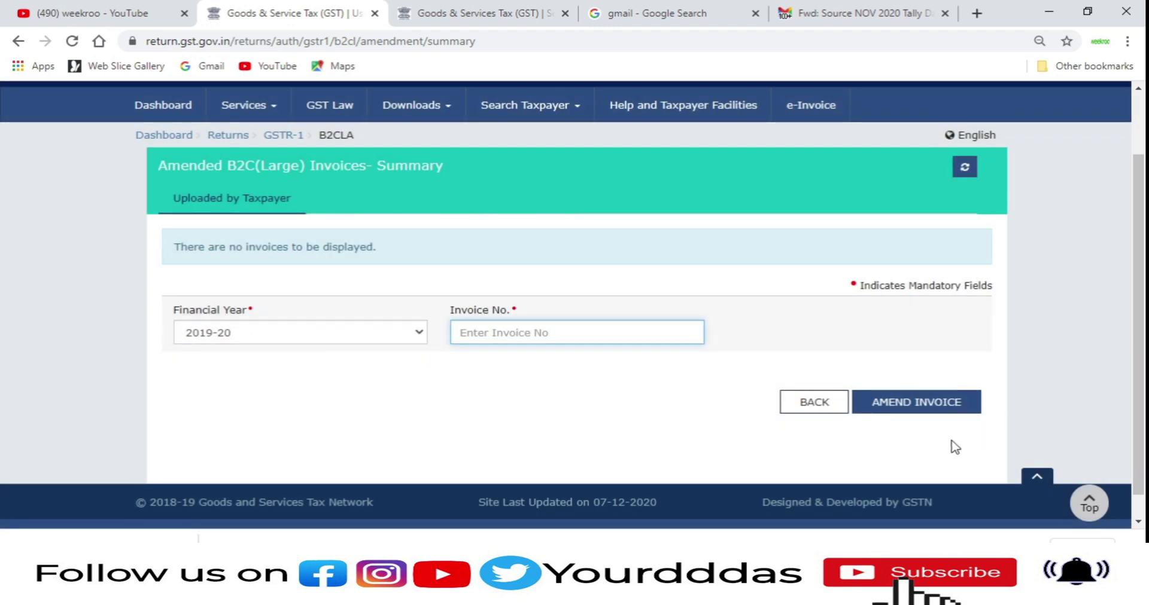
pyautogui.click(823, 402)
# Step: Dismiss the chat popup and open the 7 - B2C (Others) tile under GSTR-1 Other Details
pyautogui.scroll(-1, 817, 403)
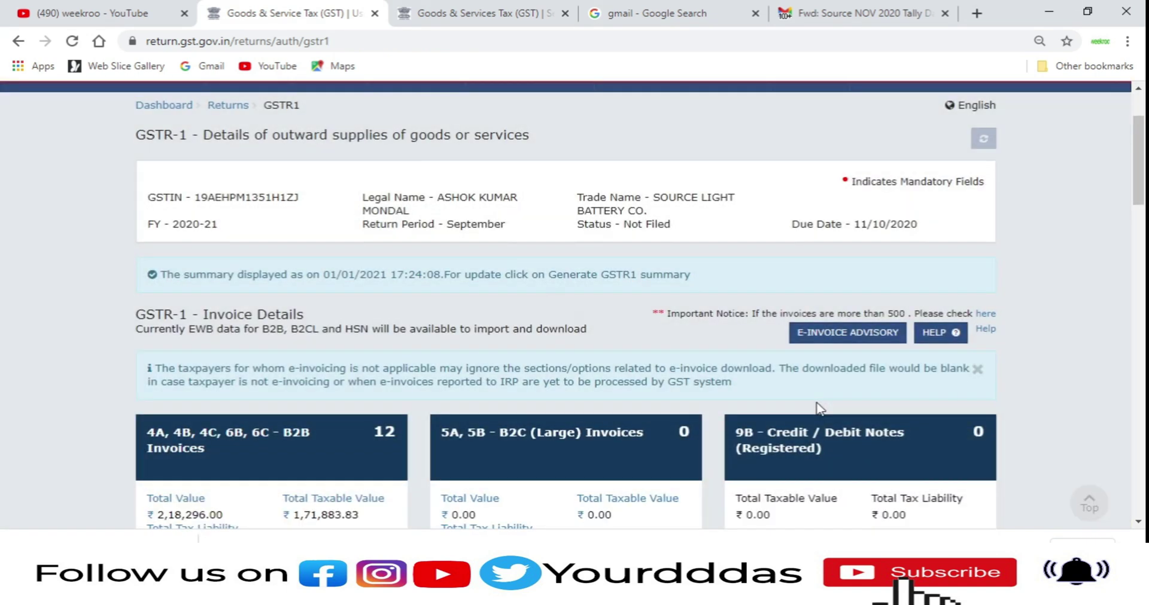
pyautogui.scroll(-10, 817, 404)
pyautogui.scroll(-2, 817, 405)
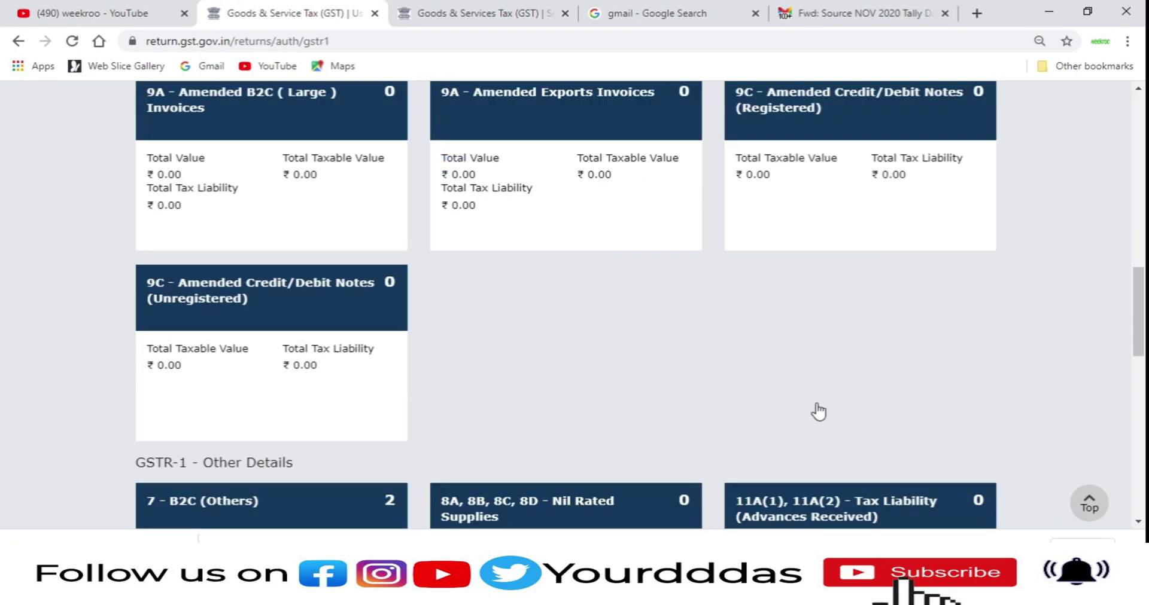
pyautogui.scroll(2, 820, 410)
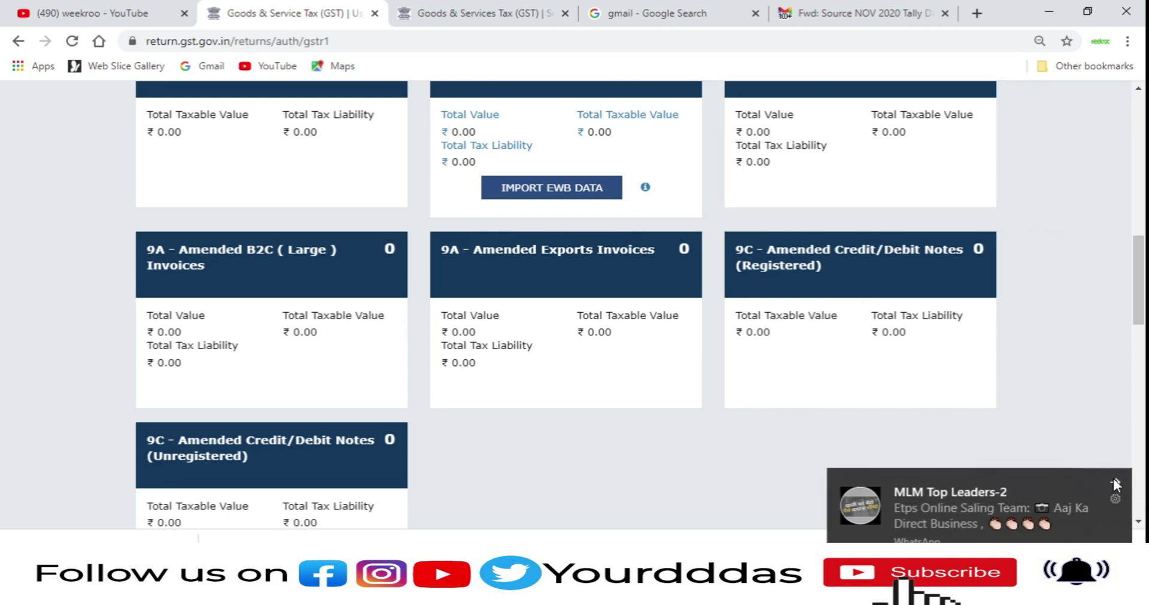
pyautogui.click(1114, 481)
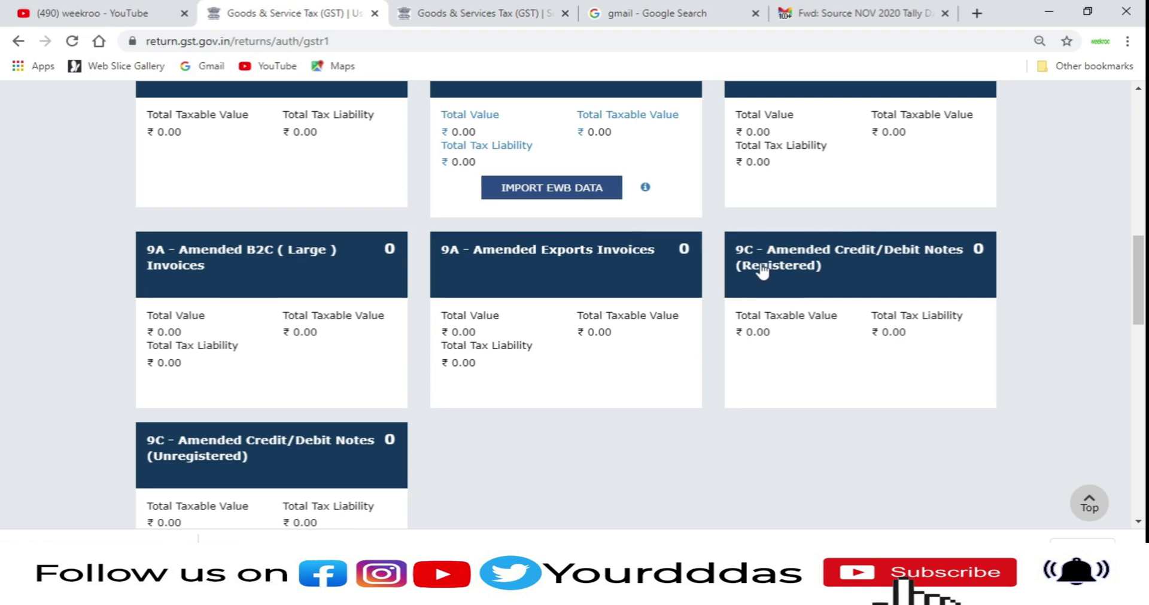
pyautogui.scroll(-1, 801, 287)
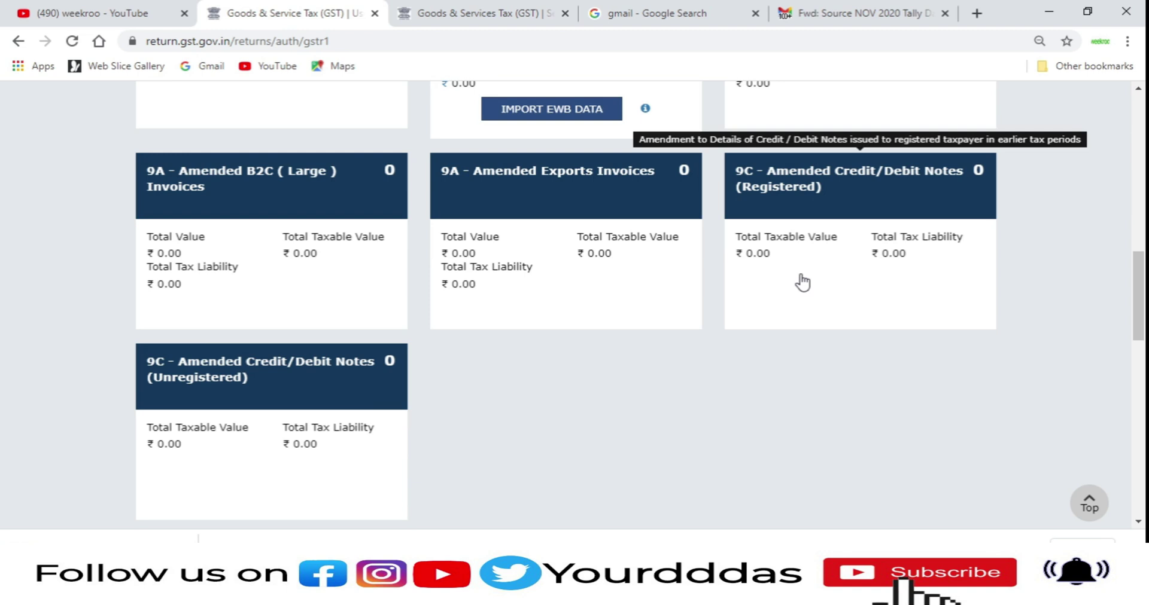
pyautogui.scroll(-1, 801, 281)
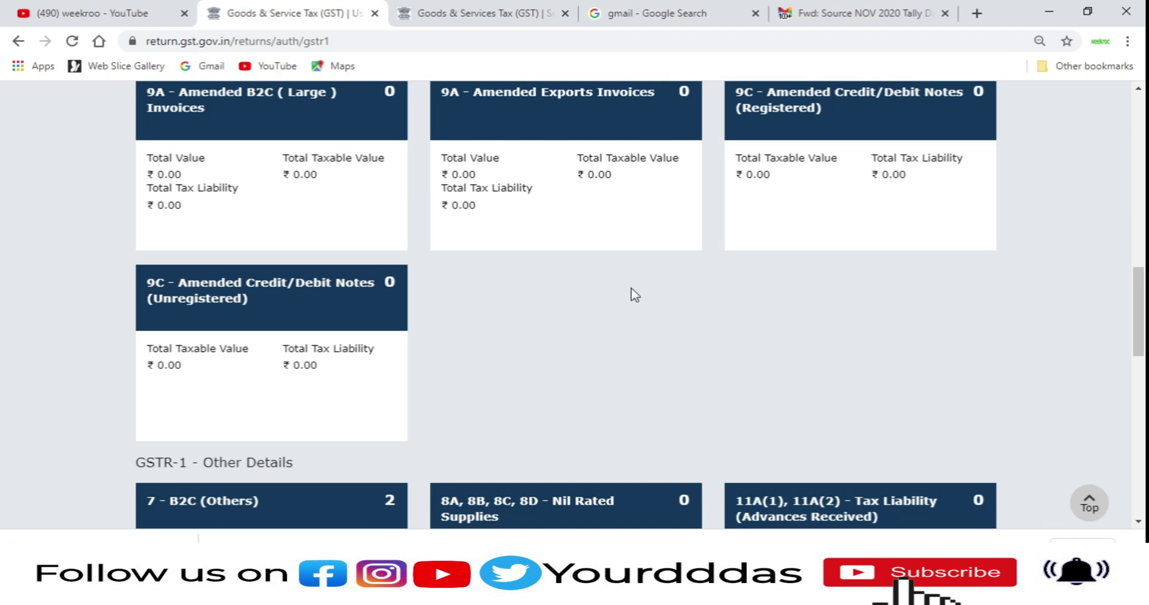
pyautogui.scroll(-1, 622, 297)
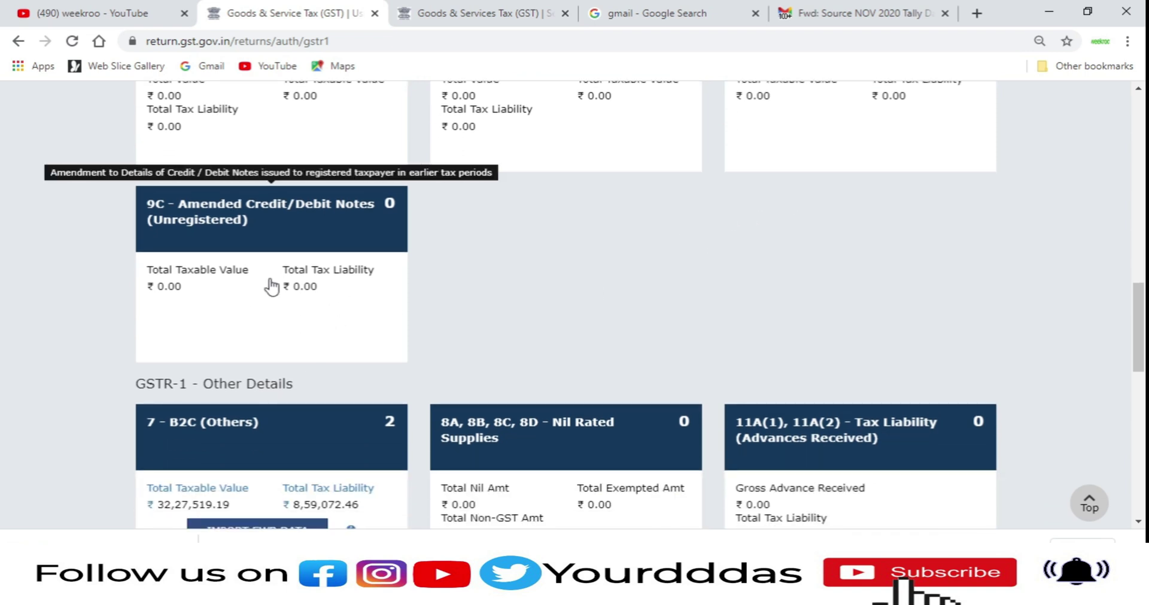
pyautogui.scroll(-2, 271, 286)
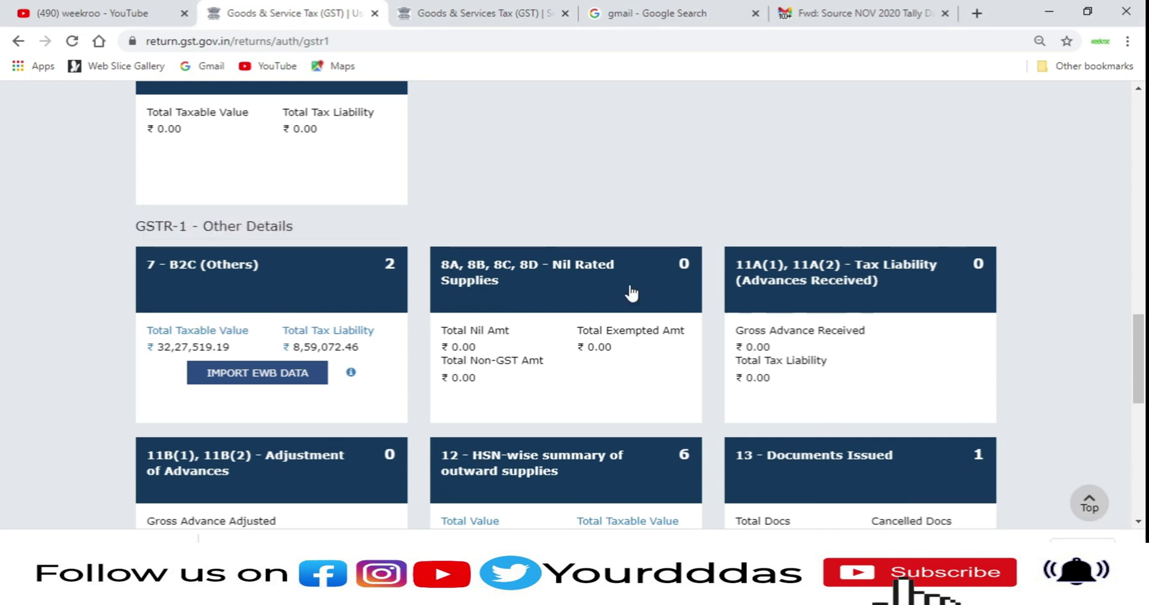
pyautogui.click(284, 296)
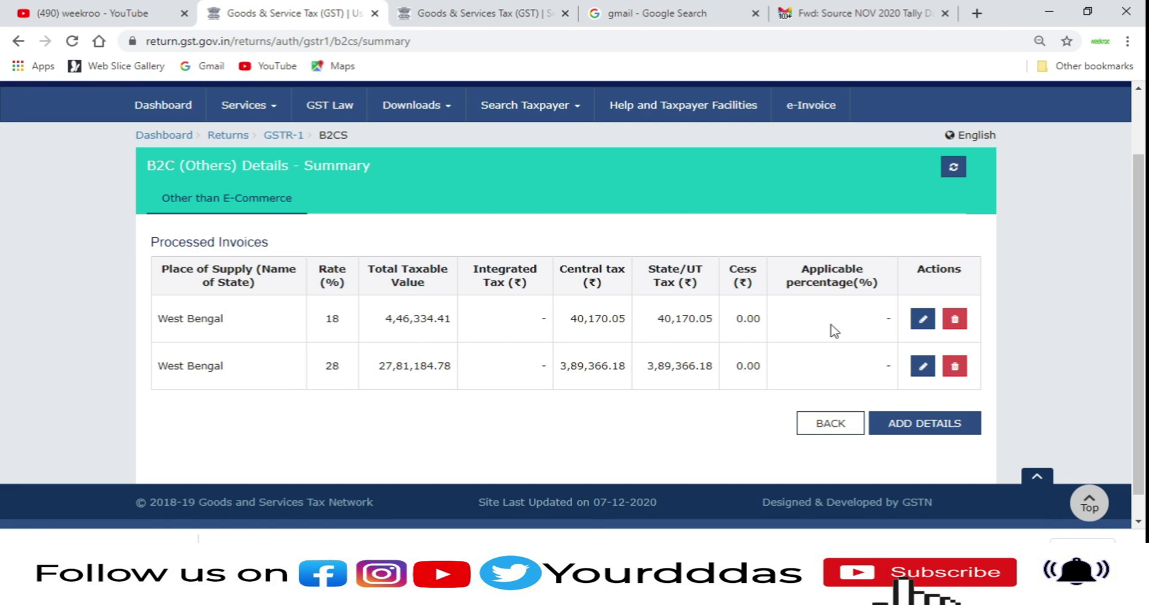
pyautogui.click(920, 321)
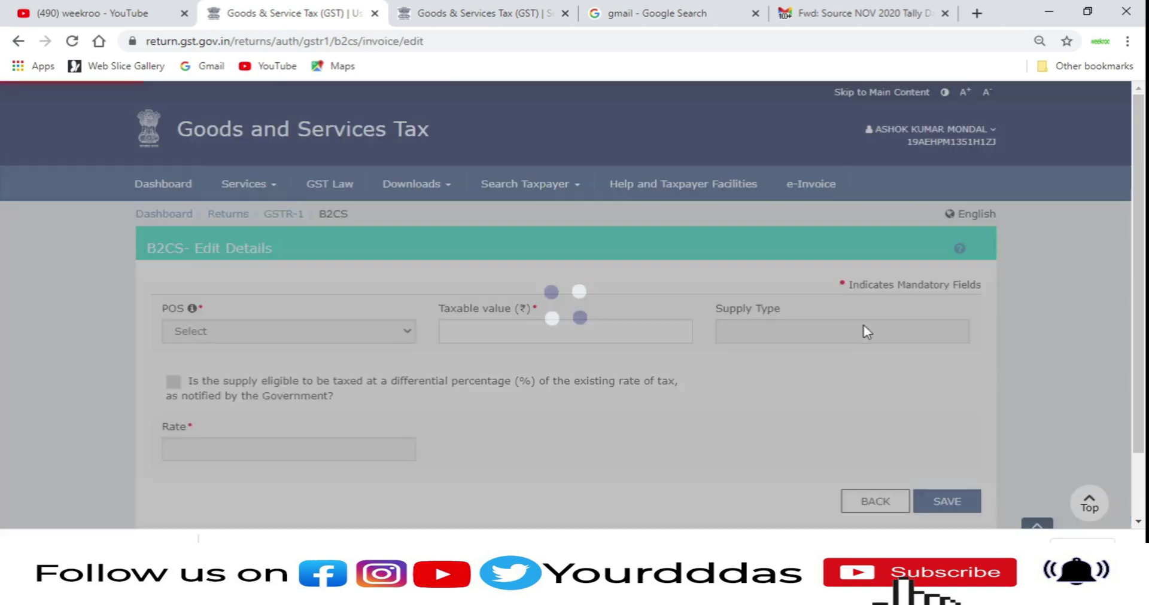
pyautogui.scroll(-1, 612, 399)
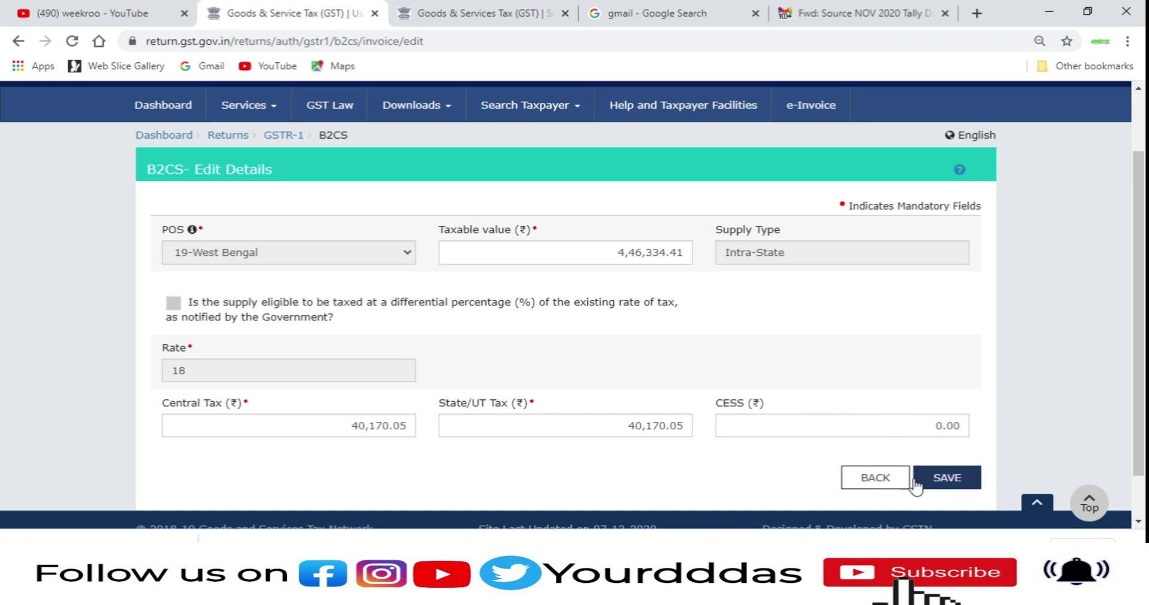
pyautogui.click(875, 478)
pyautogui.scroll(-1, 577, 398)
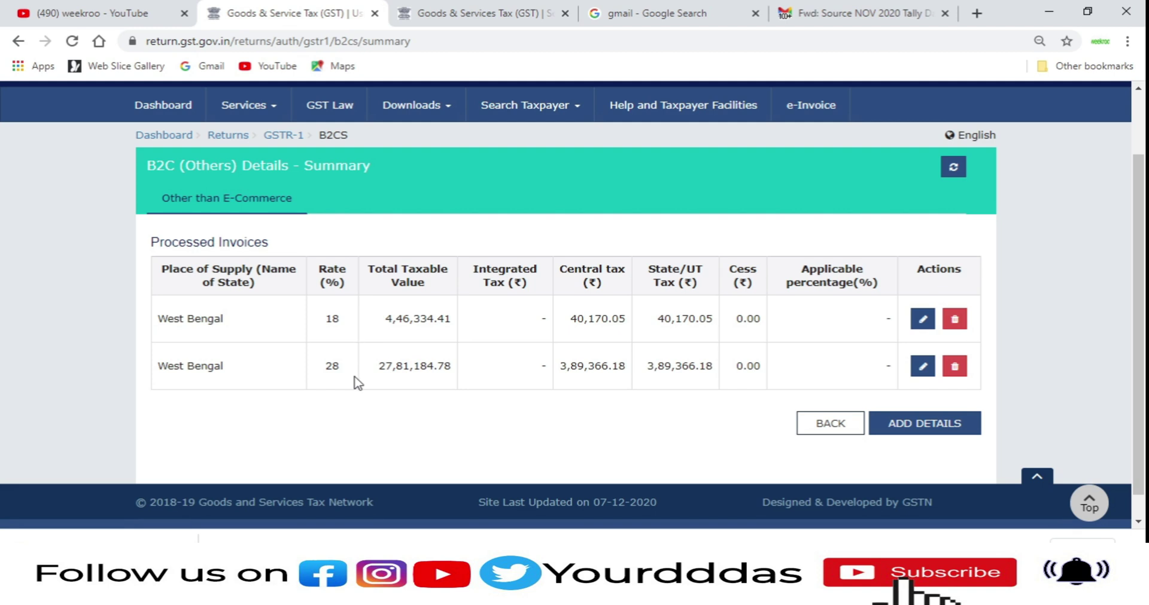
# Step: Draft a B2C (Others) entry: 19-West Bengal, taxable value 10, differential rate, 12% tax; discard it
pyautogui.click(960, 429)
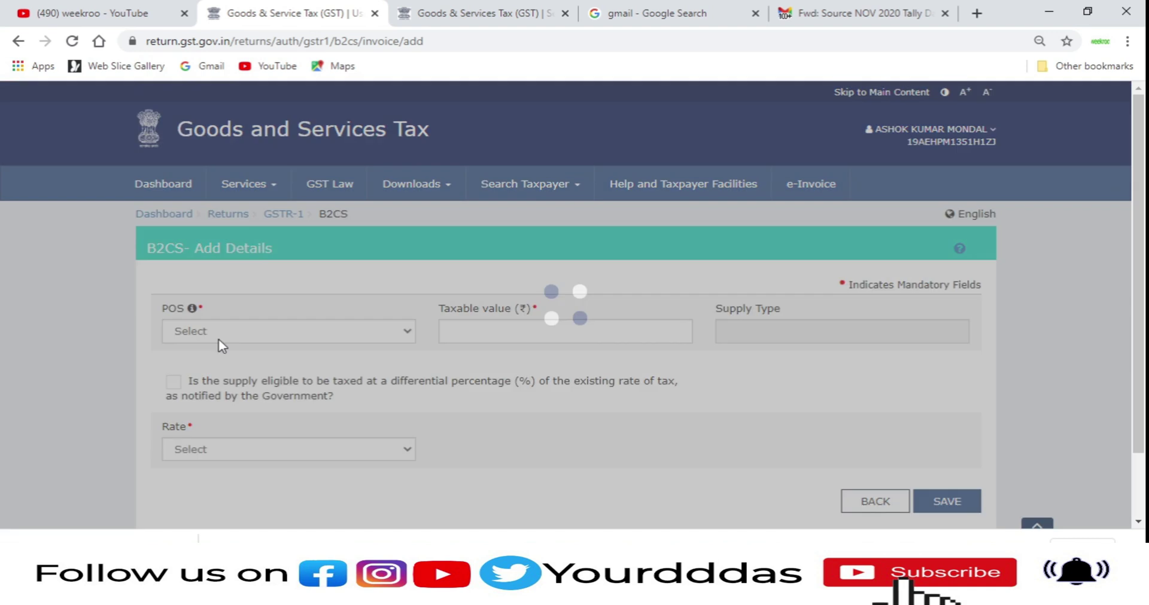
pyautogui.click(219, 336)
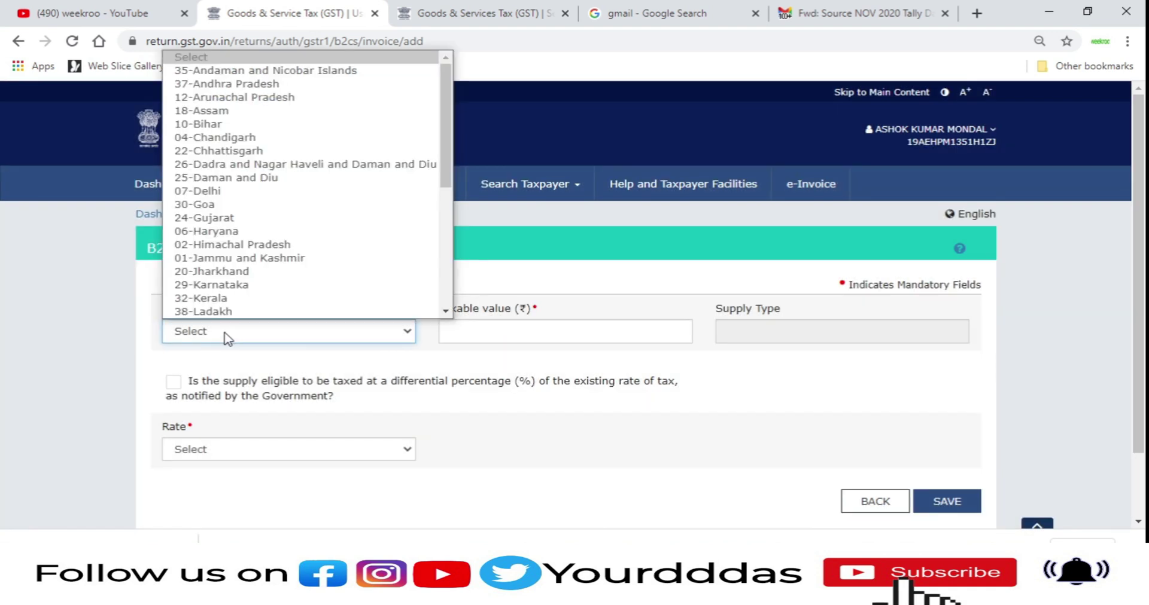
pyautogui.scroll(-5, 251, 231)
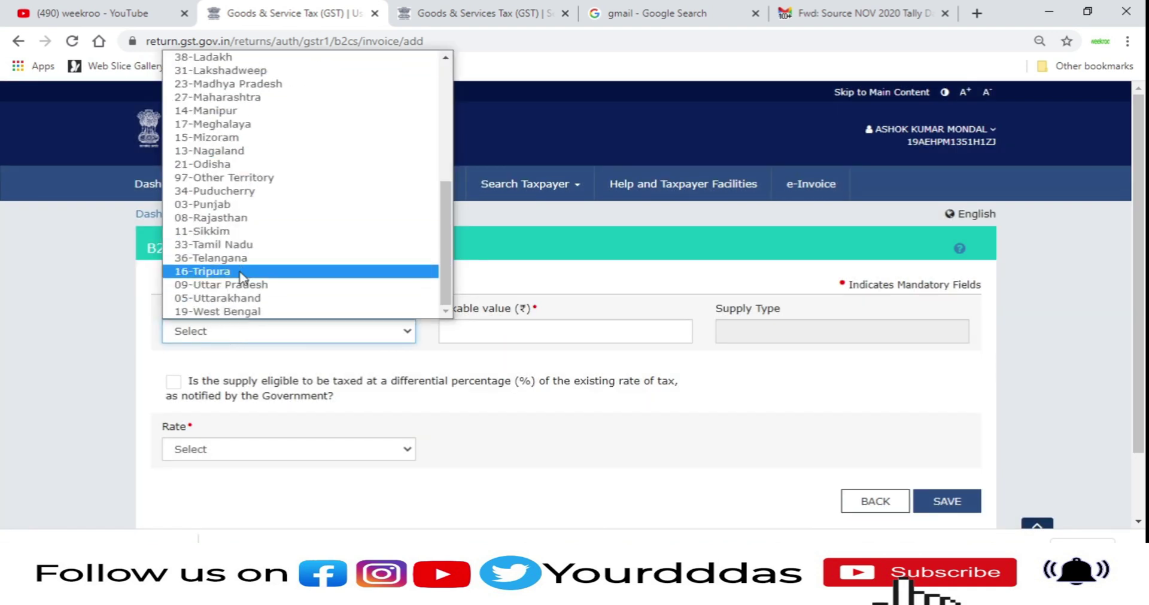
pyautogui.click(232, 312)
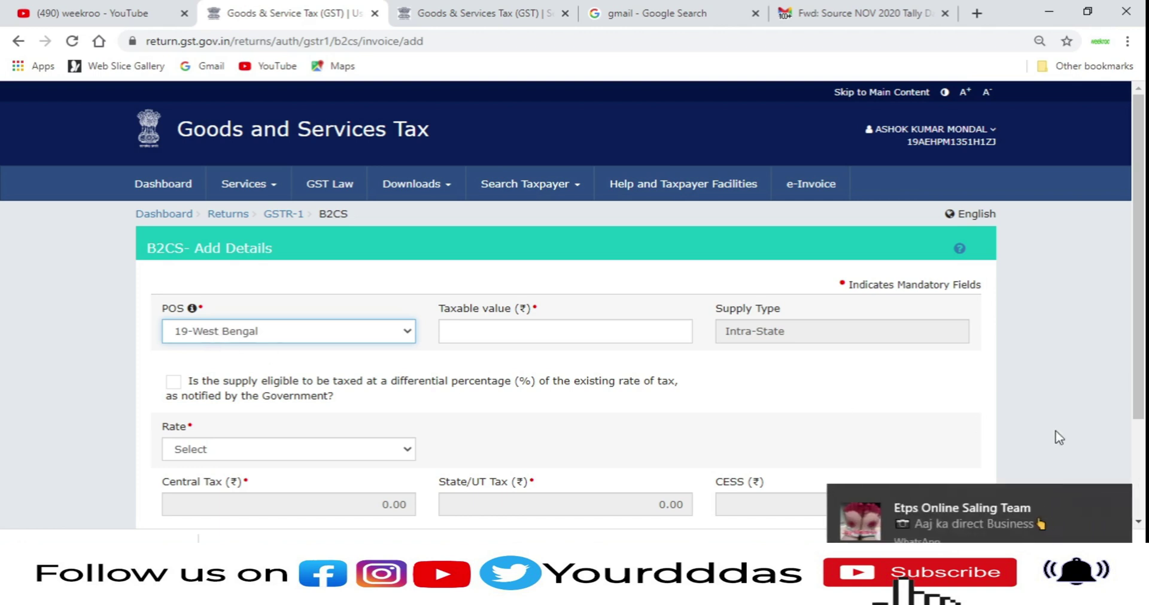
pyautogui.click(1116, 499)
pyautogui.click(599, 336)
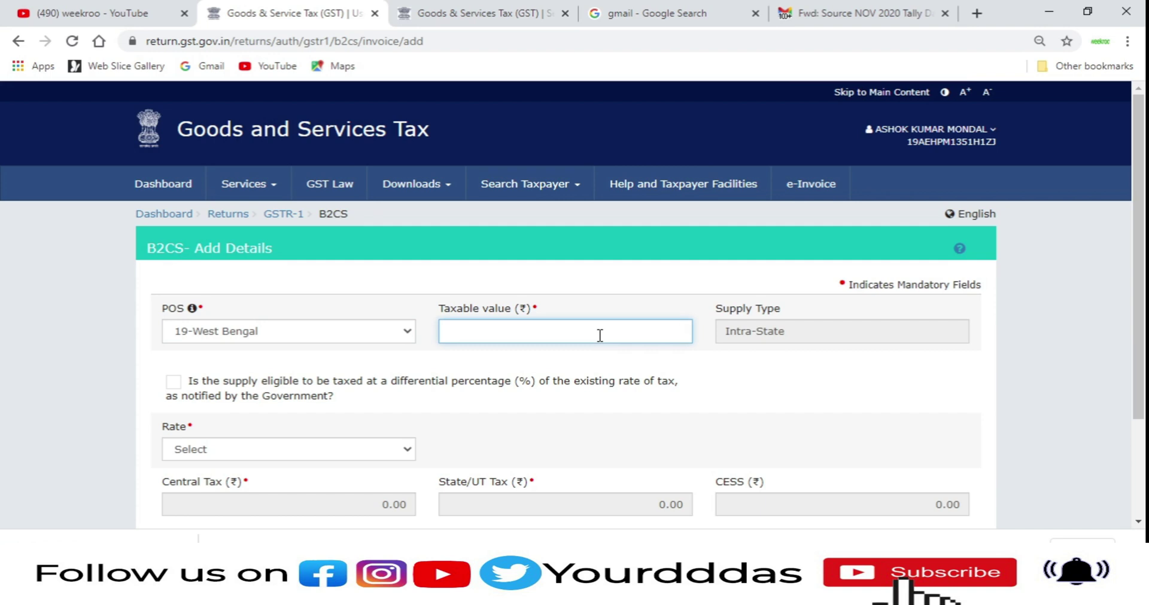
pyautogui.scroll(-3, 600, 336)
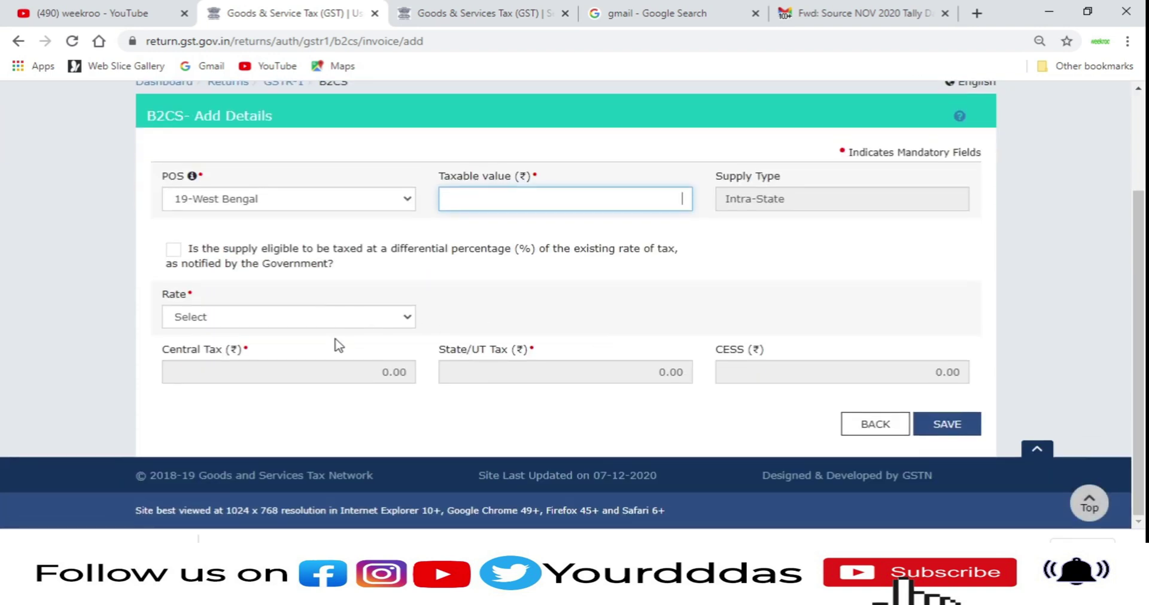
pyautogui.write('100000')
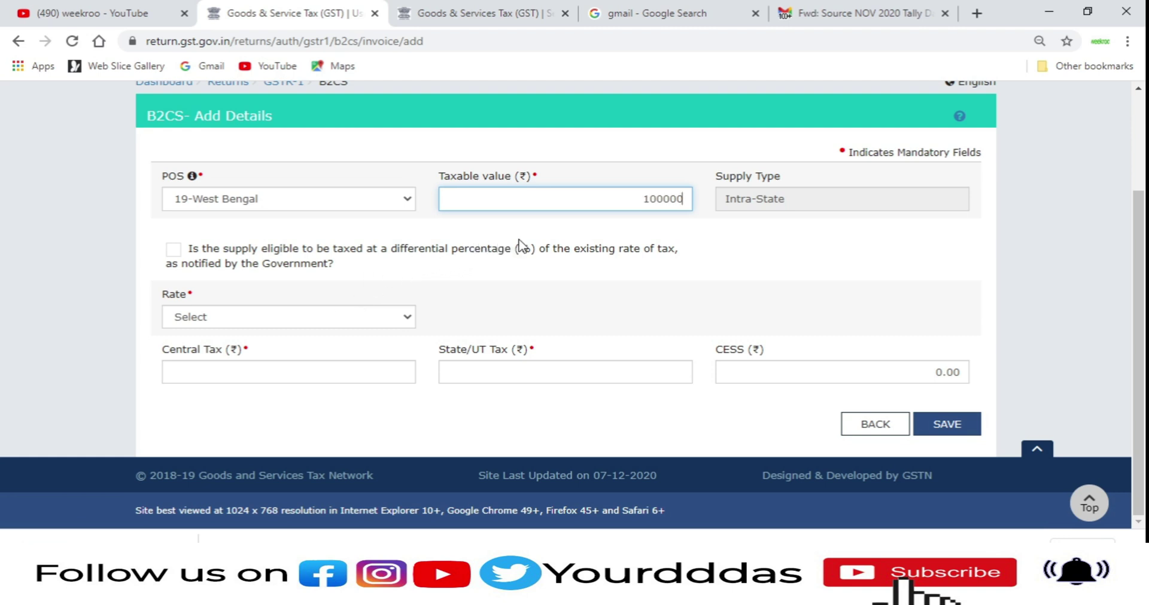
pyautogui.click(663, 267)
pyautogui.click(226, 322)
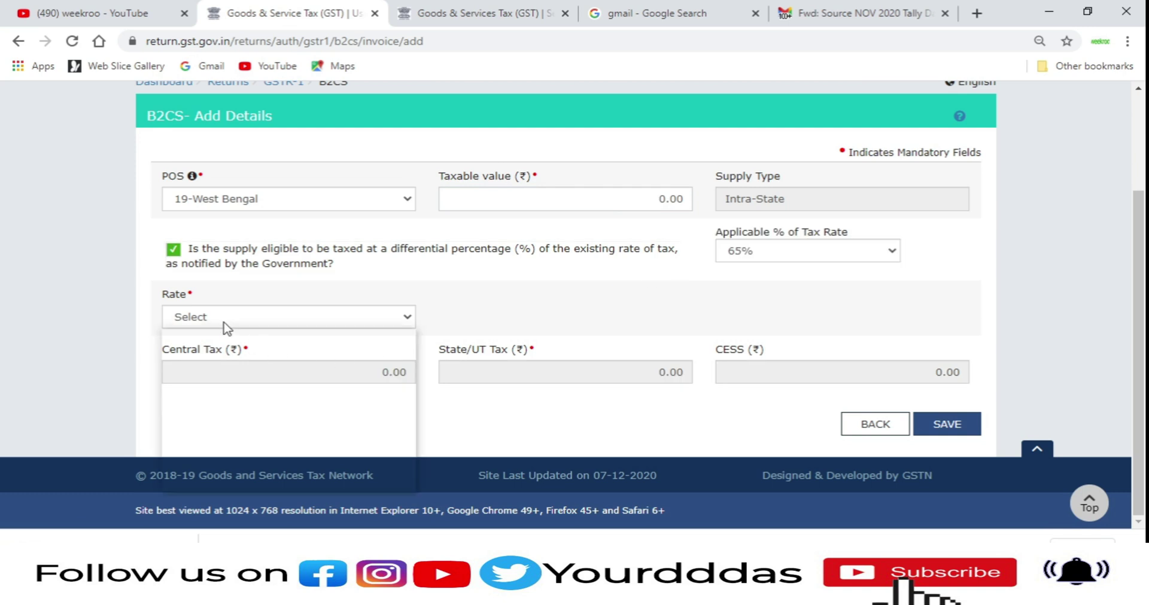
pyautogui.click(181, 459)
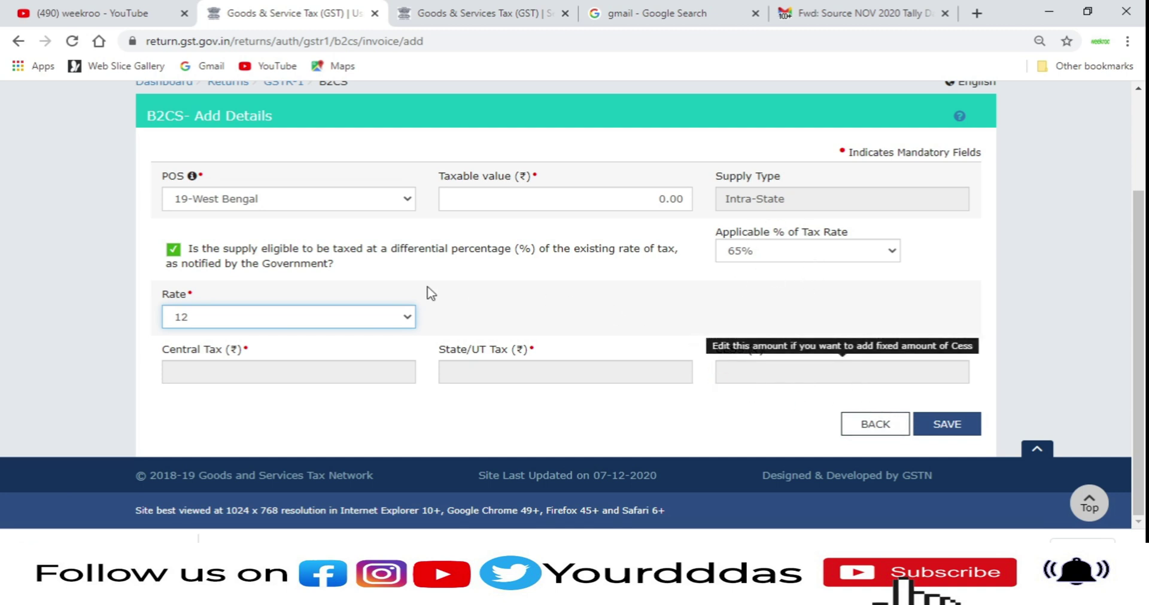
pyautogui.click(873, 423)
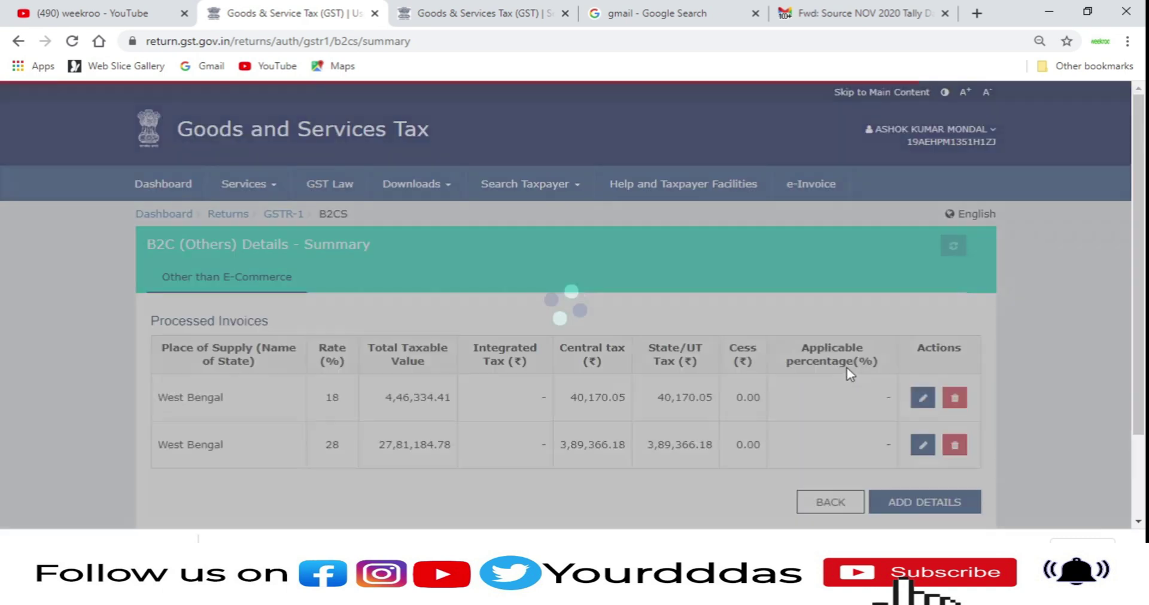
# Step: Review the 28% West Bengal B2C (Others) entry and leave it unchanged
pyautogui.scroll(-2, 853, 374)
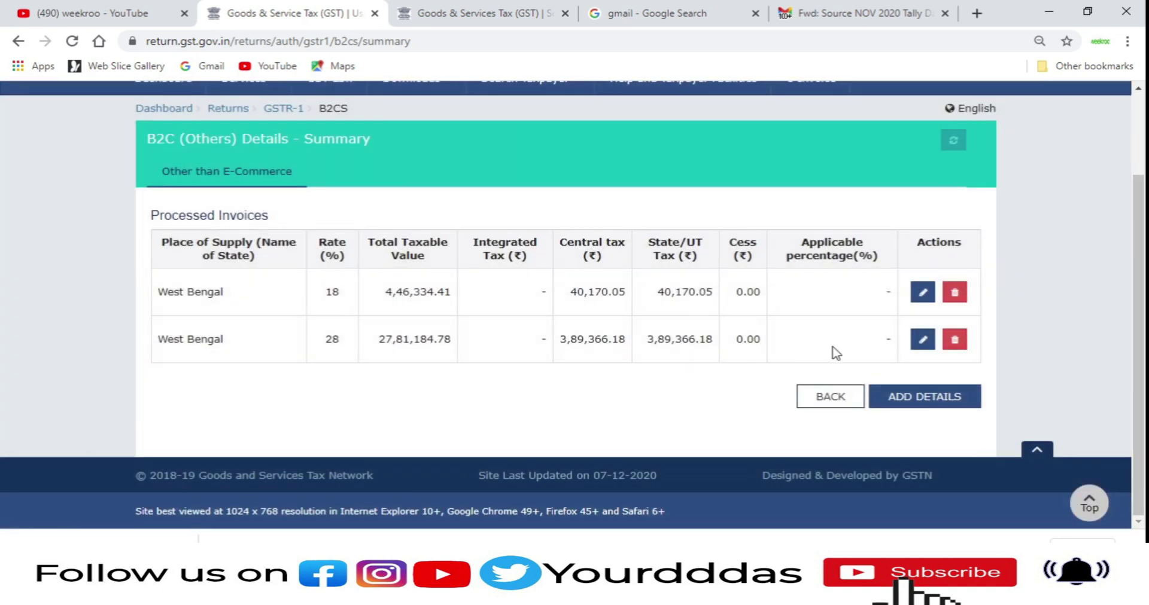
pyautogui.click(922, 339)
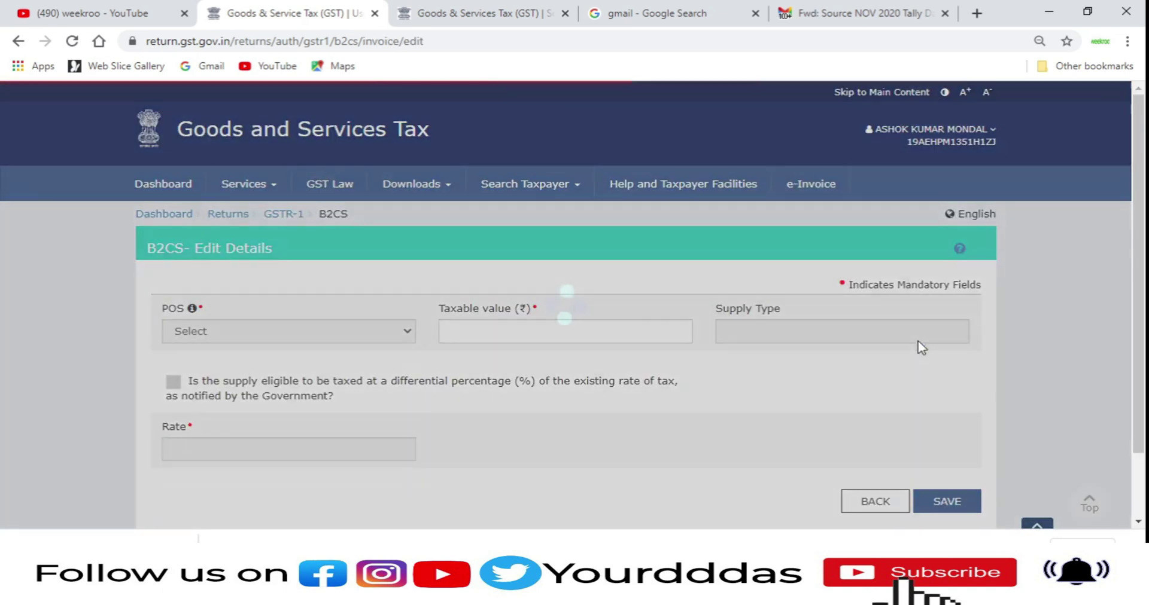
pyautogui.scroll(-2, 909, 346)
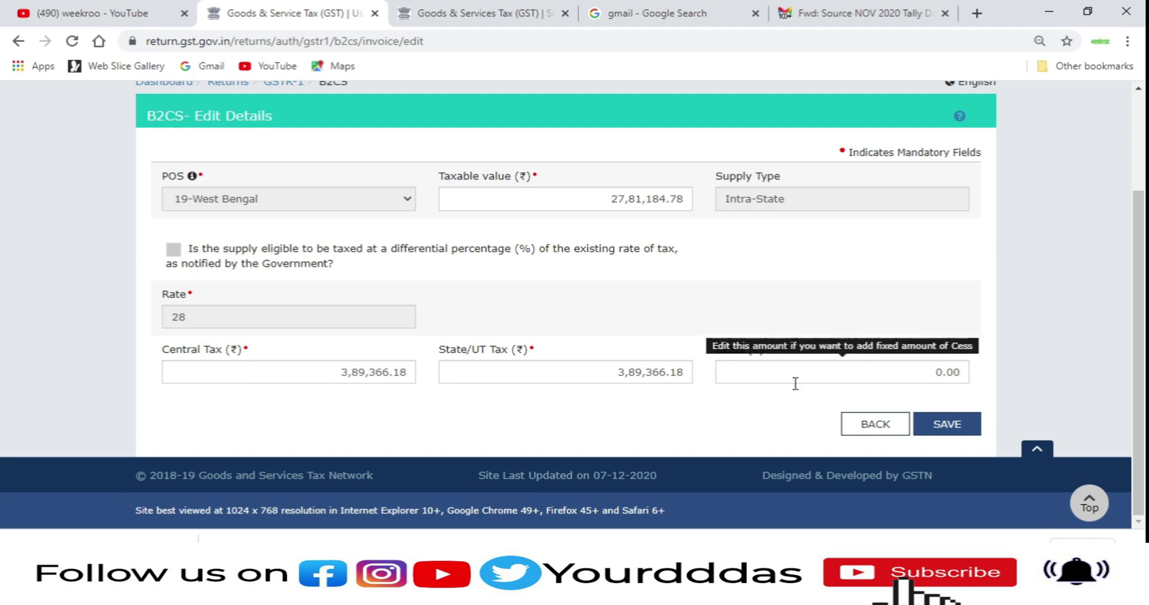
pyautogui.click(858, 425)
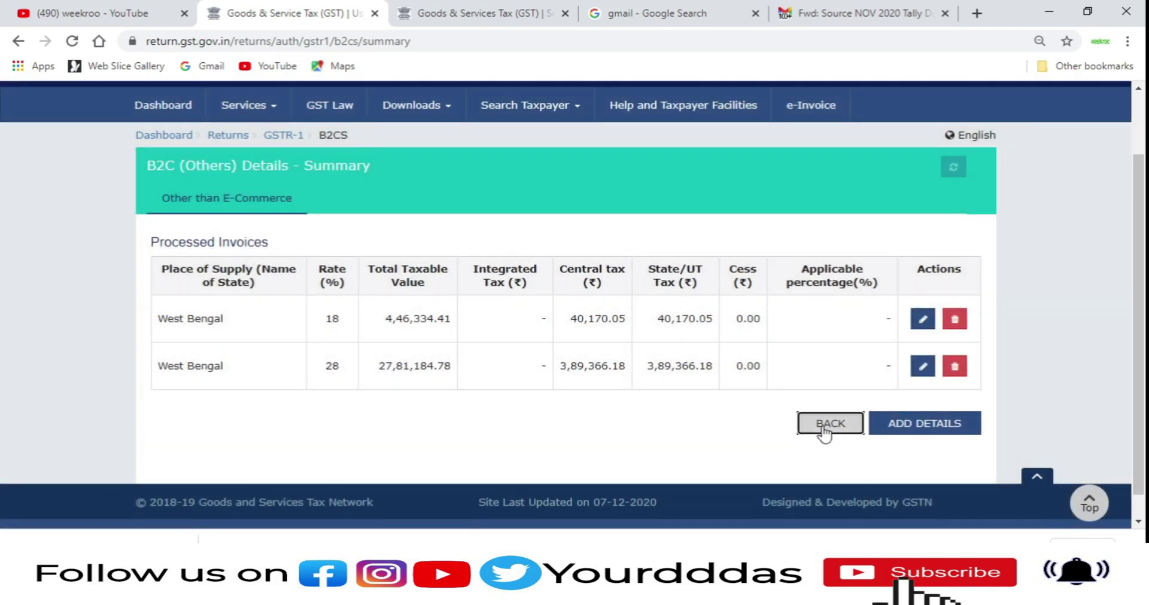
# Step: Return to the GSTR-1 overview and scroll down to the Other Details tiles
pyautogui.click(826, 426)
pyautogui.scroll(-3, 825, 428)
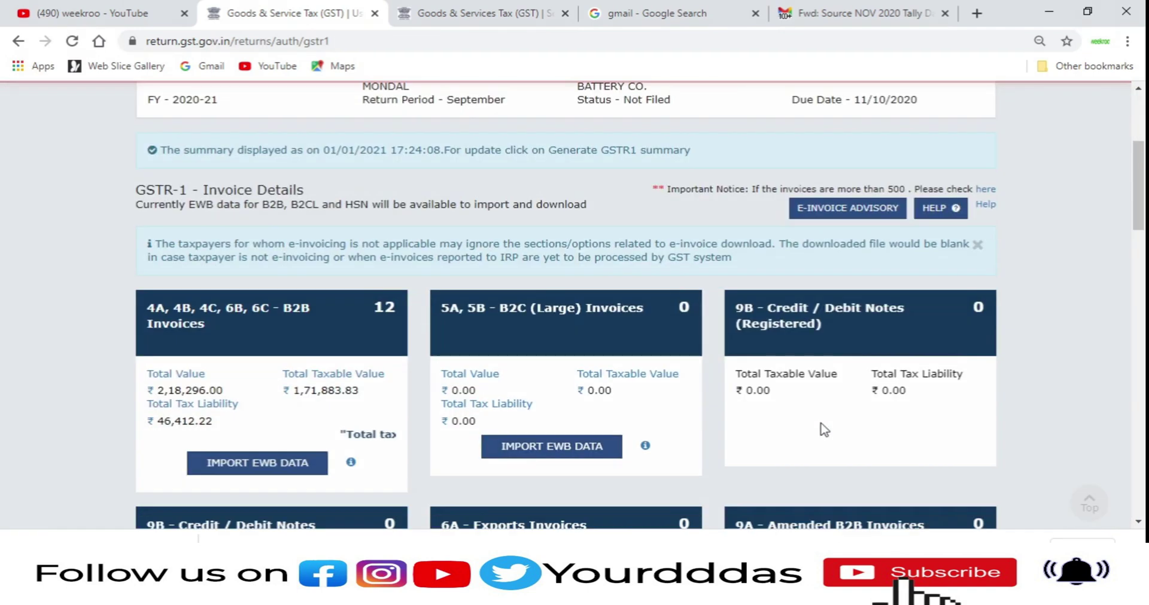
pyautogui.scroll(-4, 824, 430)
pyautogui.scroll(-4, 805, 431)
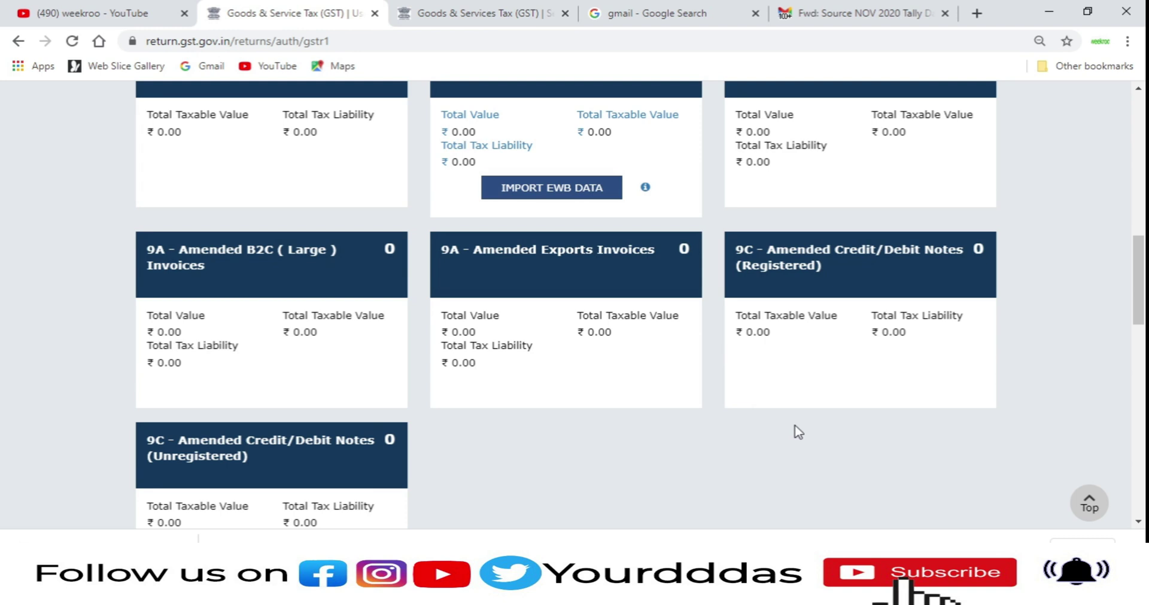
pyautogui.scroll(-5, 798, 432)
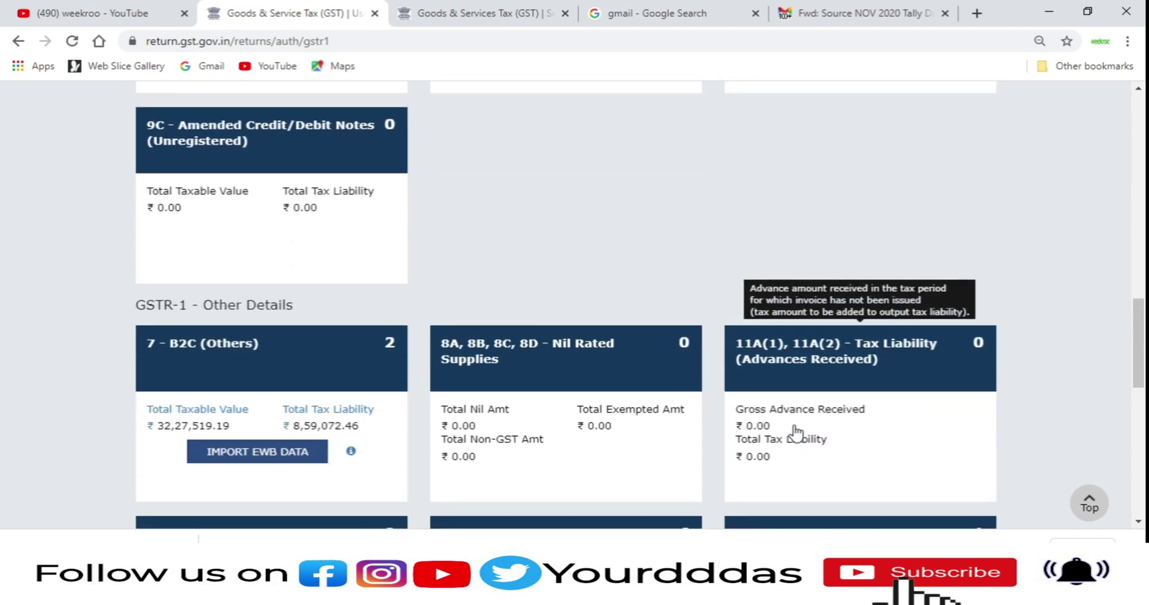
pyautogui.scroll(-1, 796, 432)
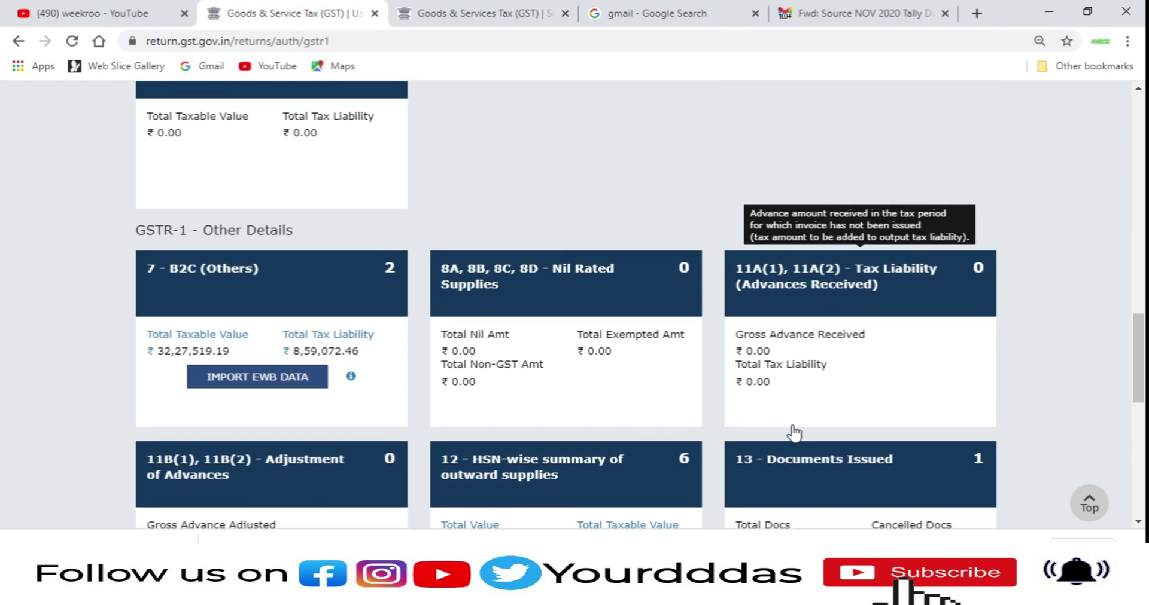
pyautogui.click(540, 339)
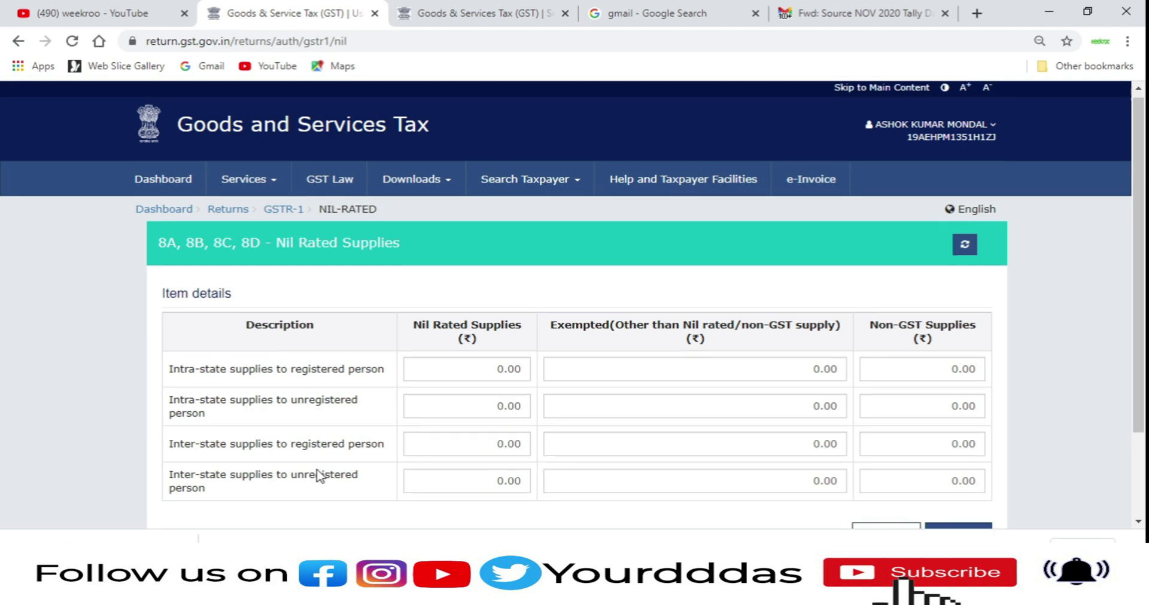
pyautogui.scroll(-2, 314, 476)
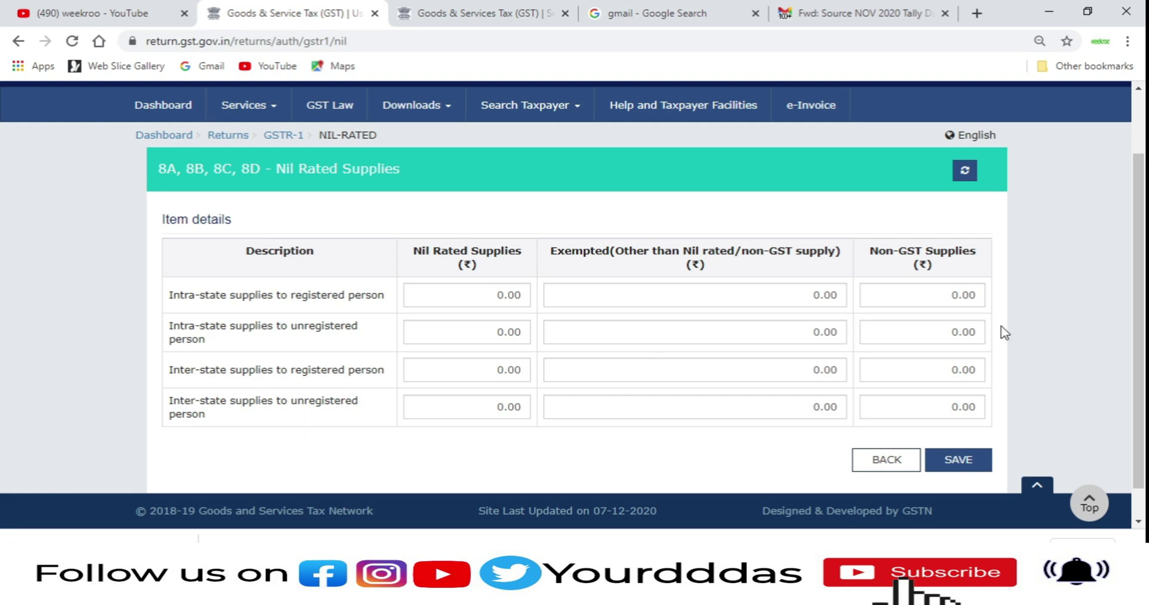
pyautogui.click(885, 470)
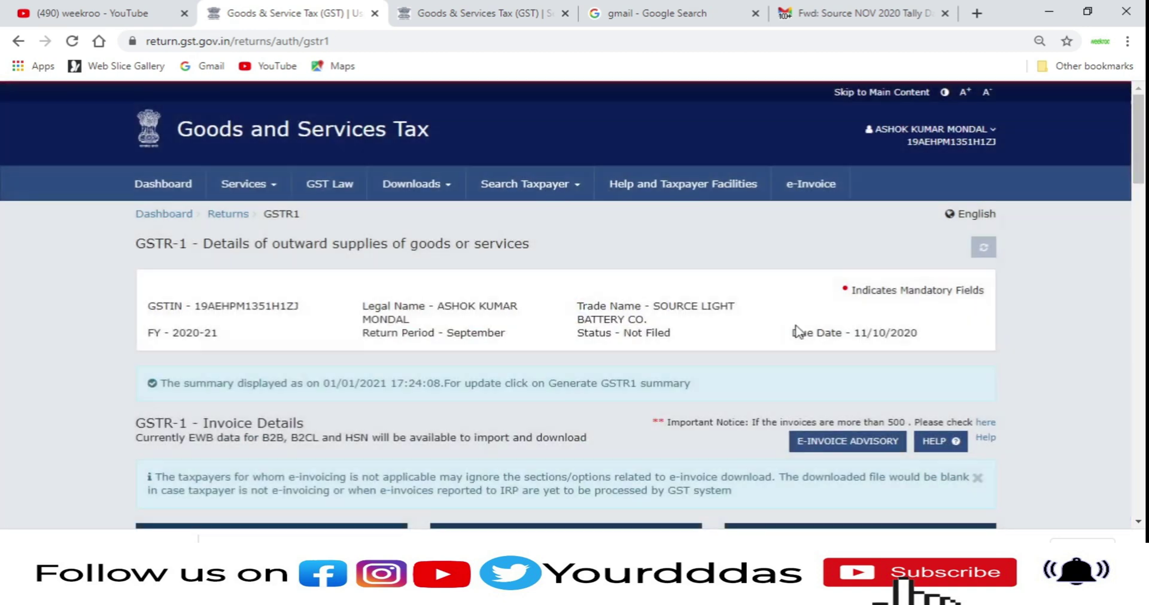
pyautogui.scroll(-15, 813, 365)
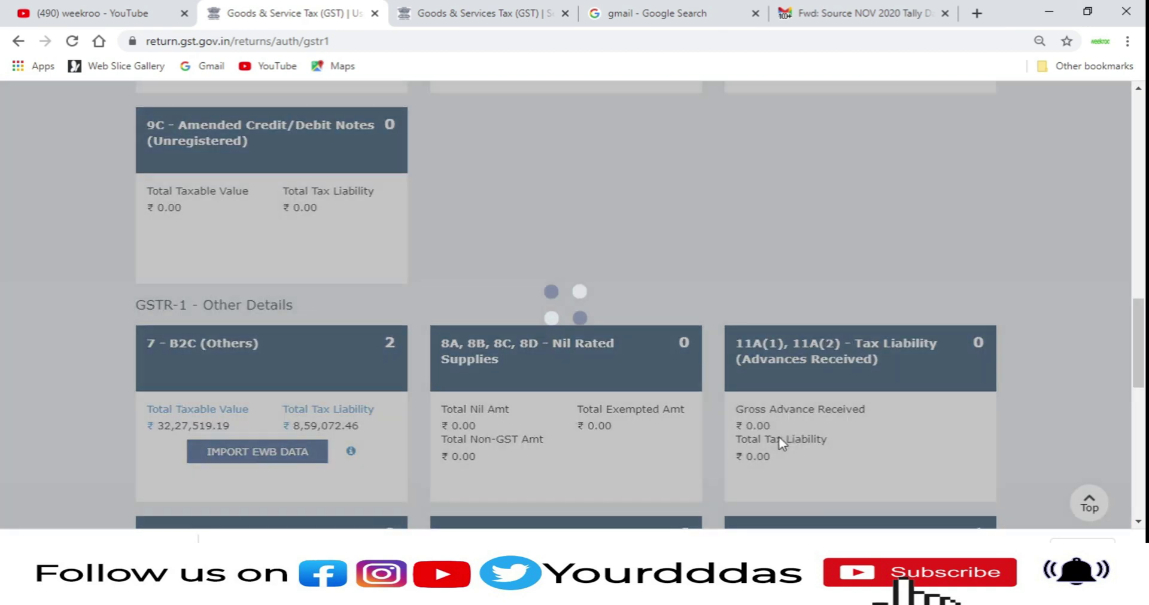
pyautogui.scroll(-3, 802, 388)
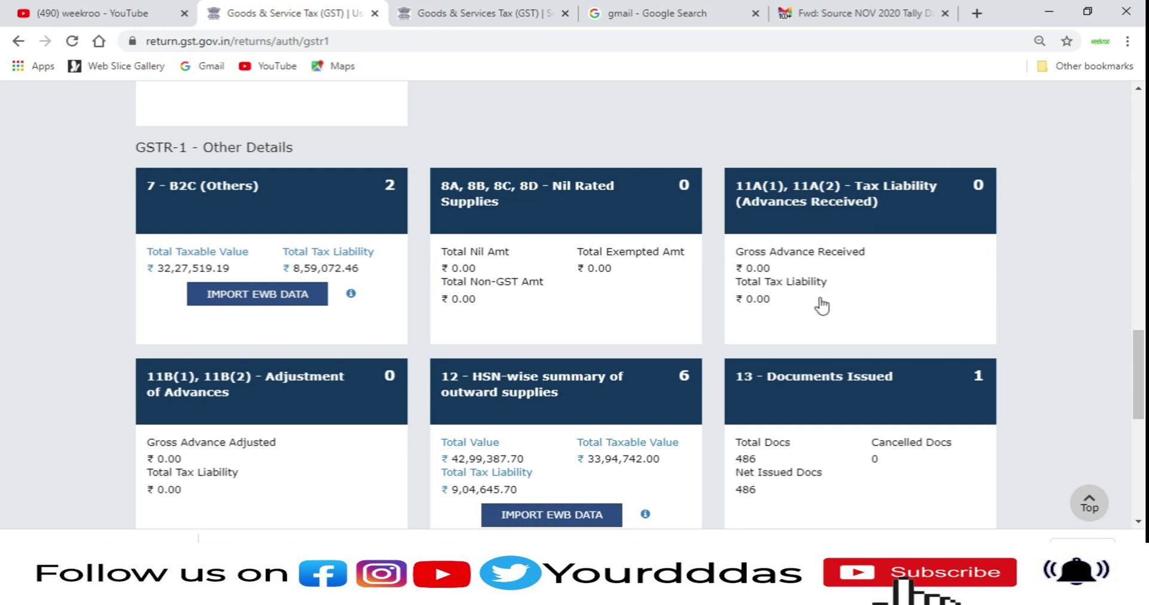
pyautogui.scroll(-1, 840, 369)
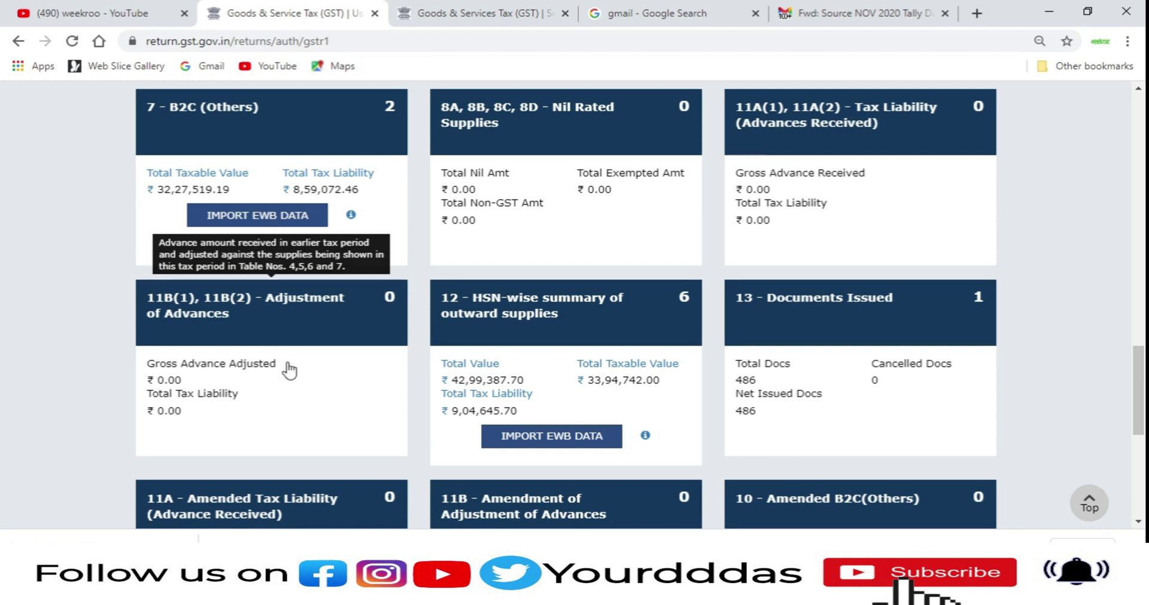
pyautogui.scroll(-1, 328, 359)
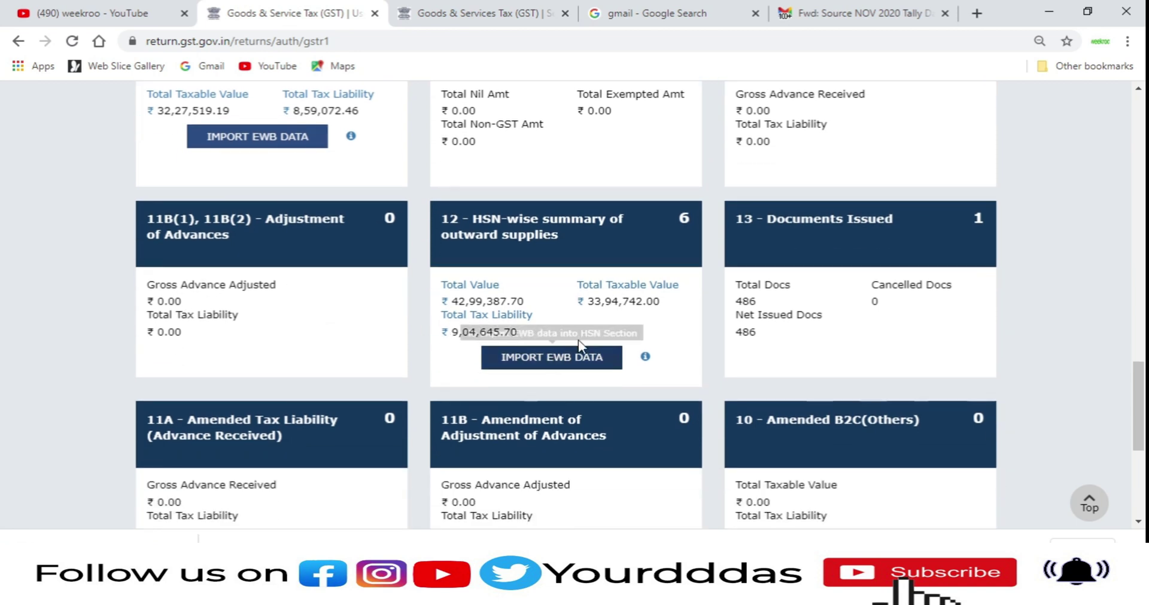
pyautogui.click(554, 263)
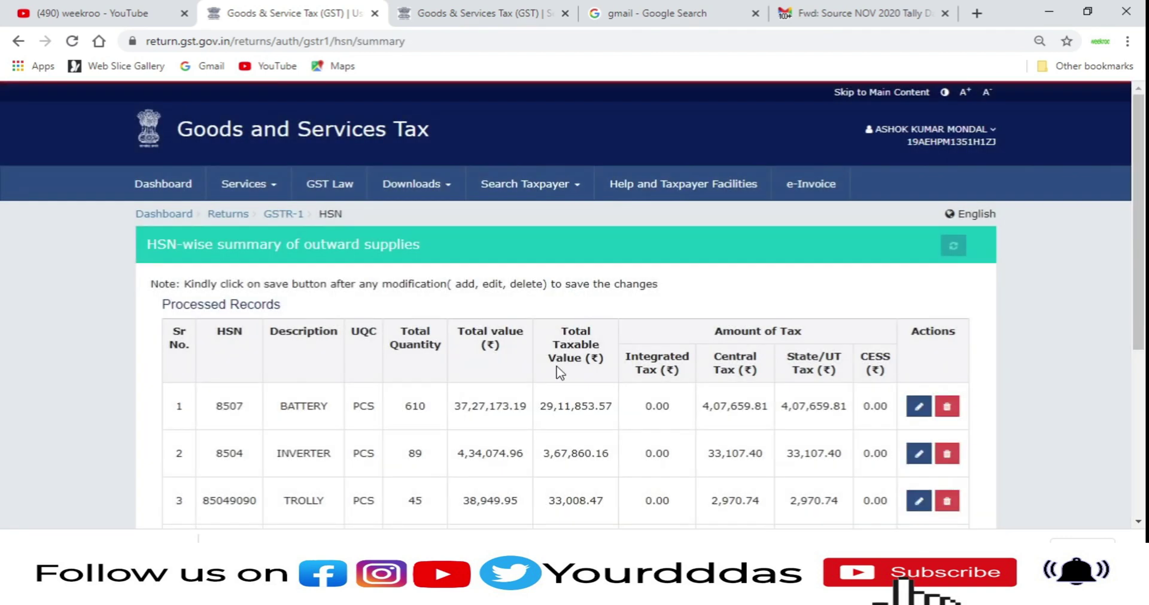
pyautogui.scroll(-3, 436, 364)
pyautogui.scroll(-2, 503, 313)
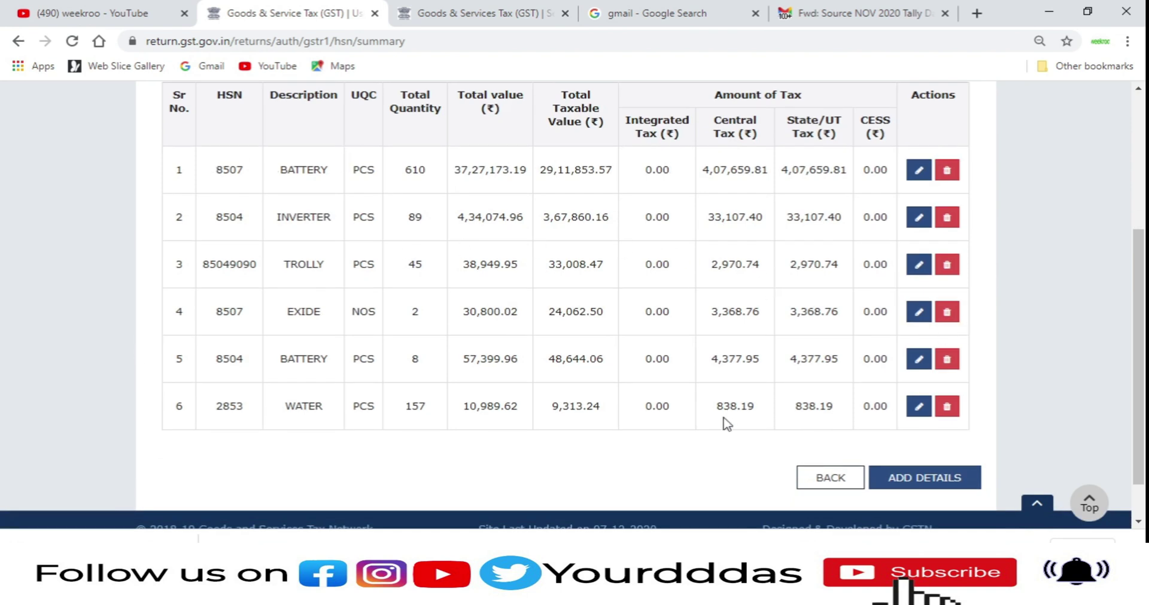
pyautogui.click(829, 476)
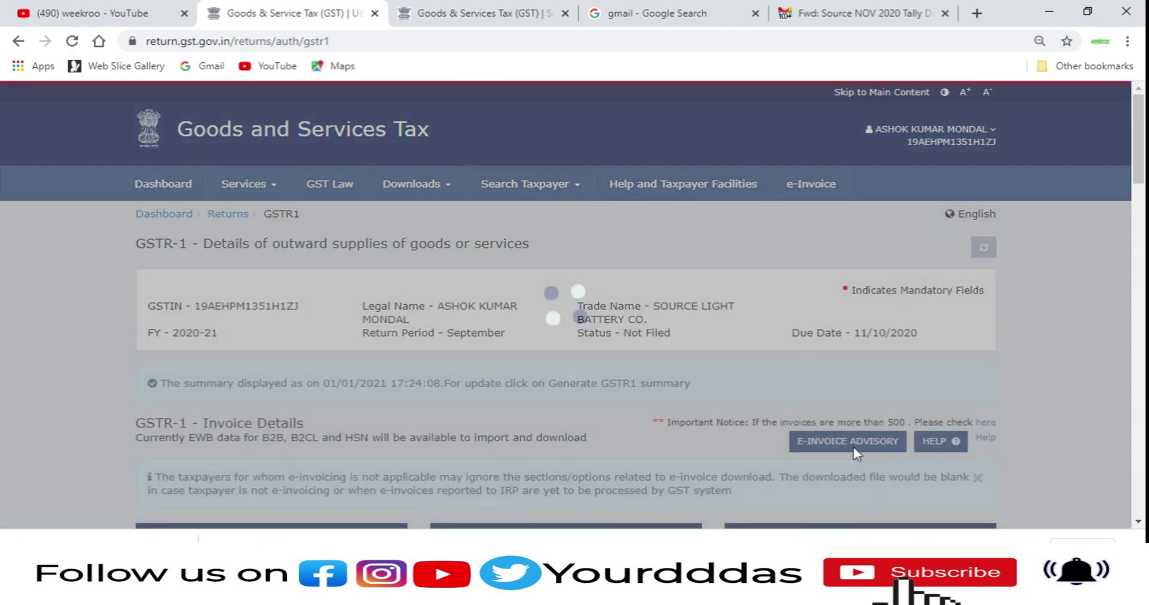
pyautogui.scroll(-5, 925, 379)
pyautogui.scroll(-8, 925, 380)
pyautogui.scroll(-1, 929, 386)
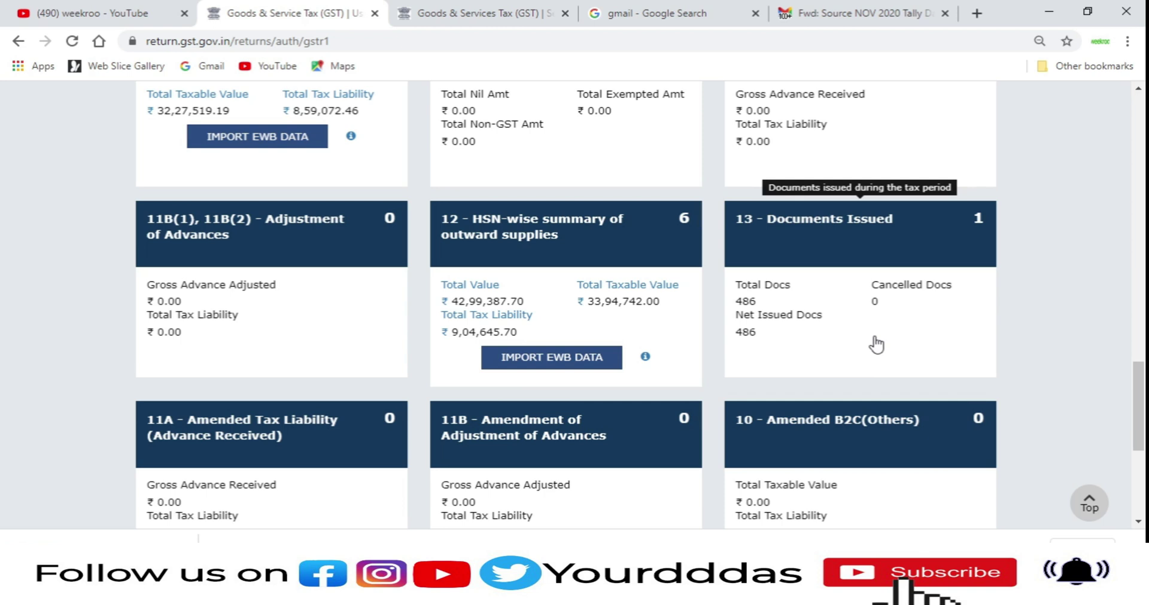
# Step: Open 13 - Documents Issued and check the invoice series: 486 issued, 0 cancelled, 486 net
pyautogui.click(868, 332)
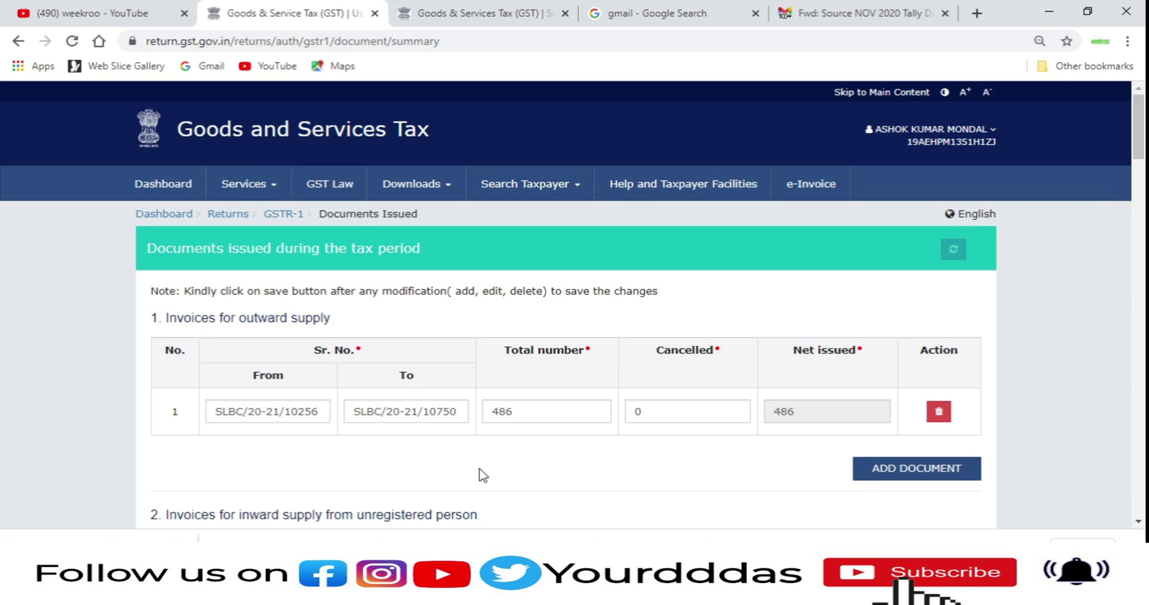
pyautogui.scroll(-1, 483, 476)
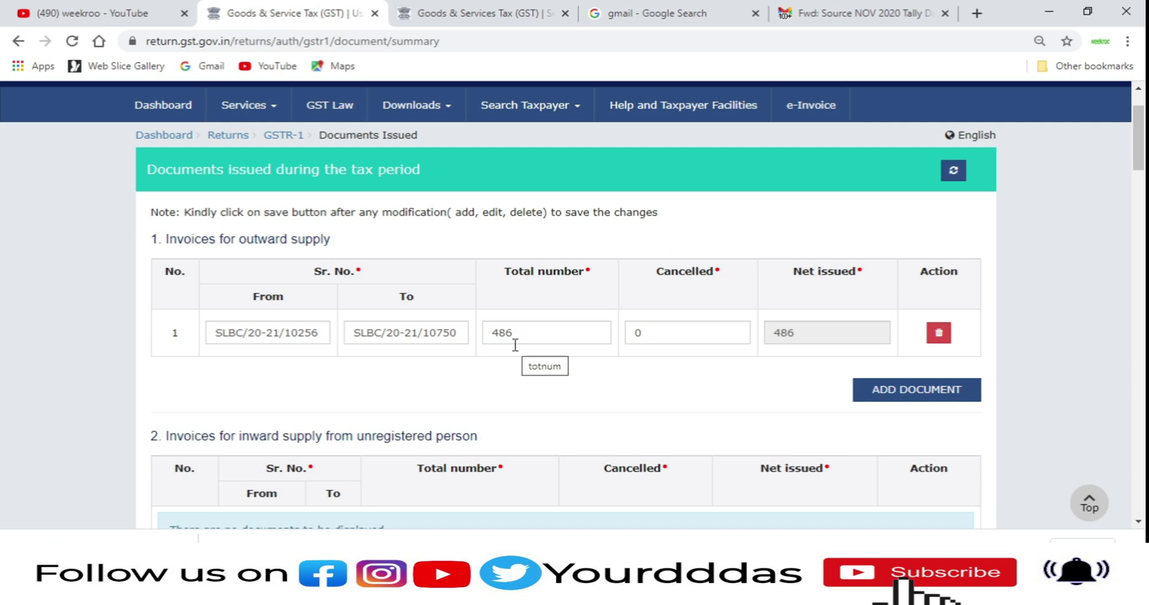
pyautogui.click(514, 345)
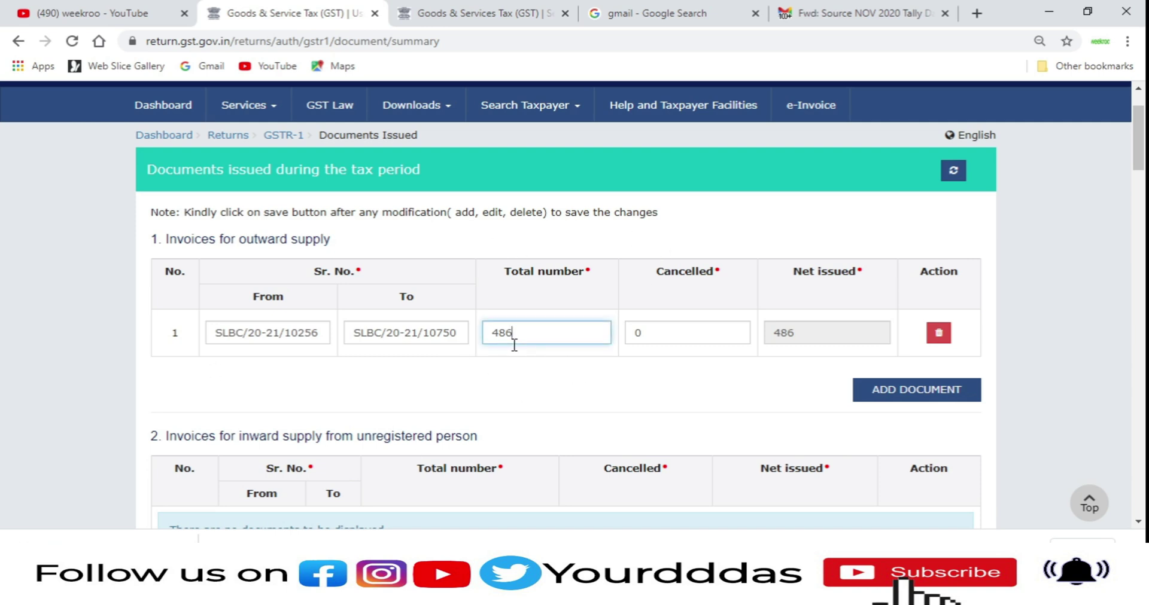
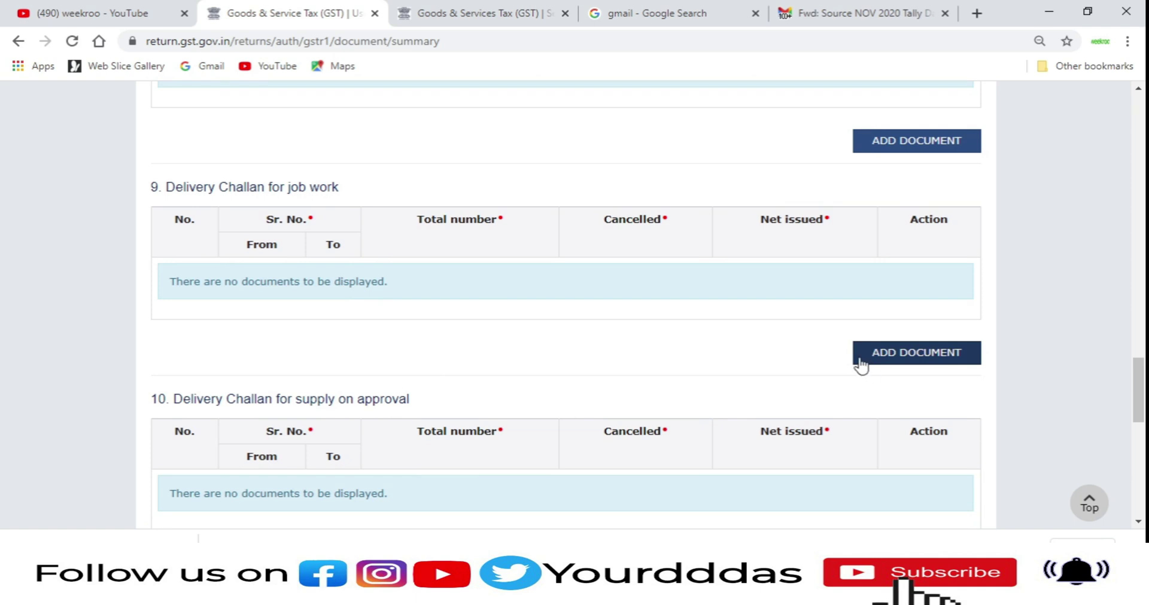
# Step: Scroll past Delivery Challan tables 9–12 on Documents Issued, leaving them without documents
pyautogui.scroll(-1, 861, 365)
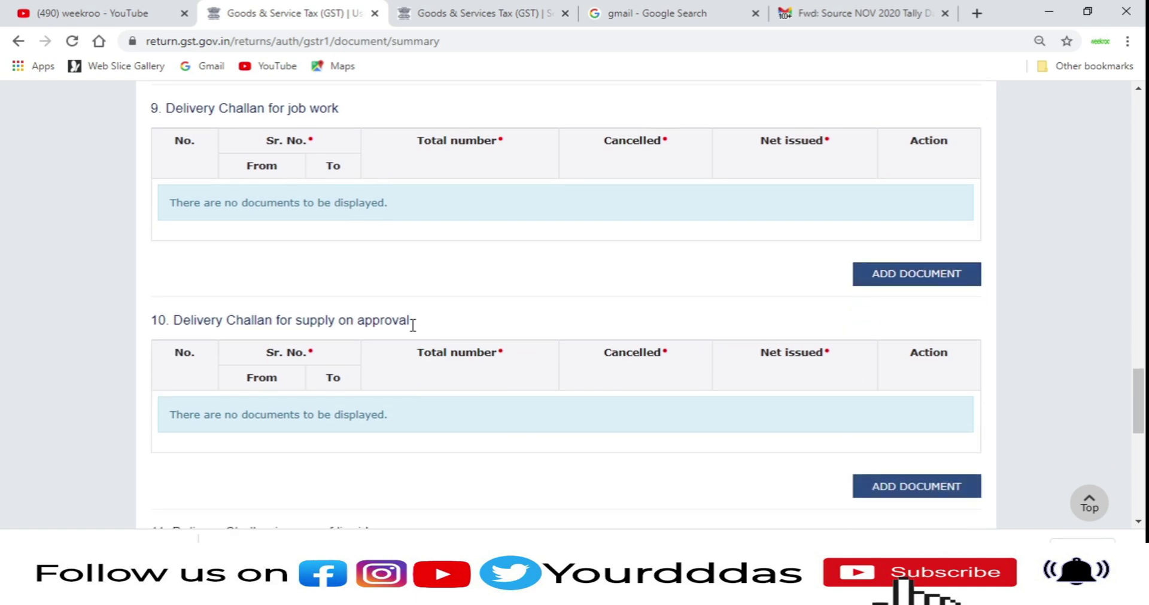
pyautogui.scroll(-2, 898, 361)
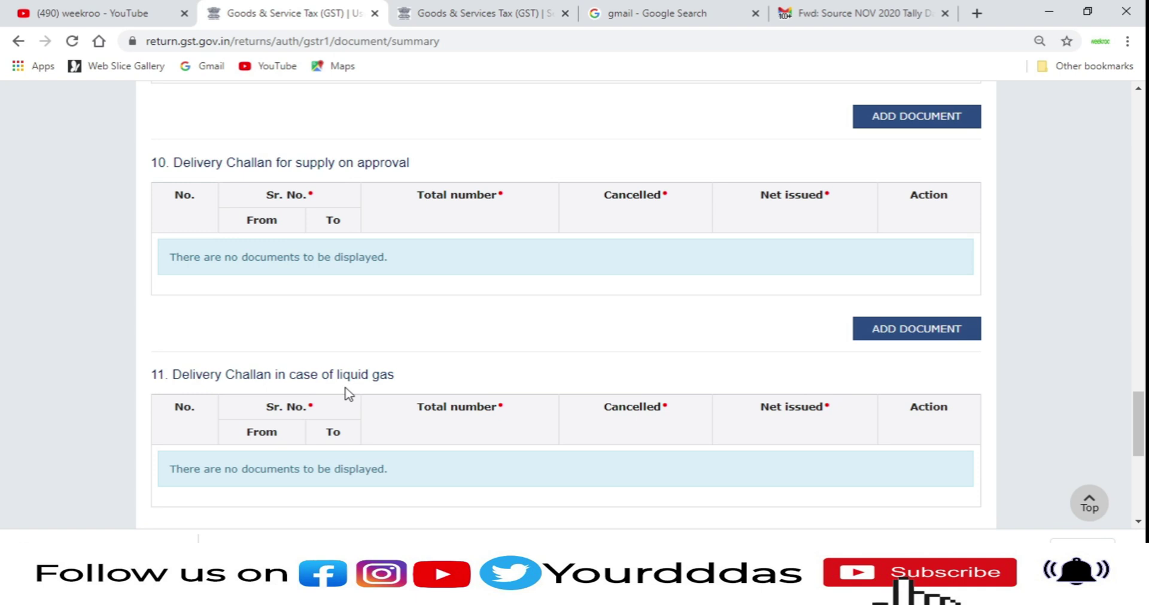
pyautogui.scroll(-1, 353, 392)
pyautogui.scroll(-2, 658, 407)
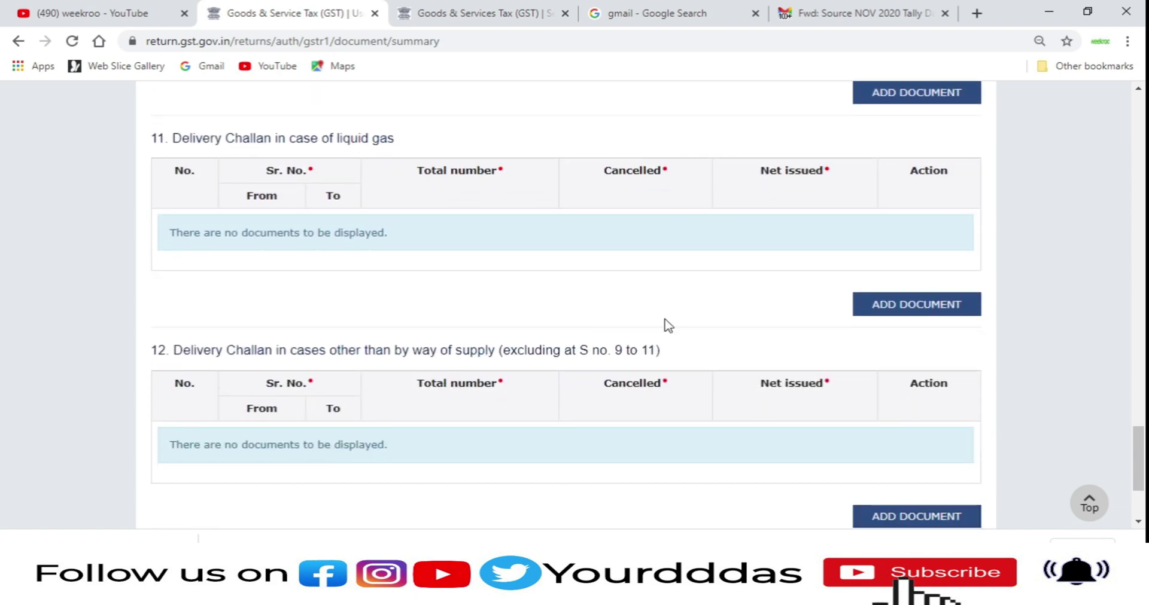
pyautogui.scroll(-2, 668, 326)
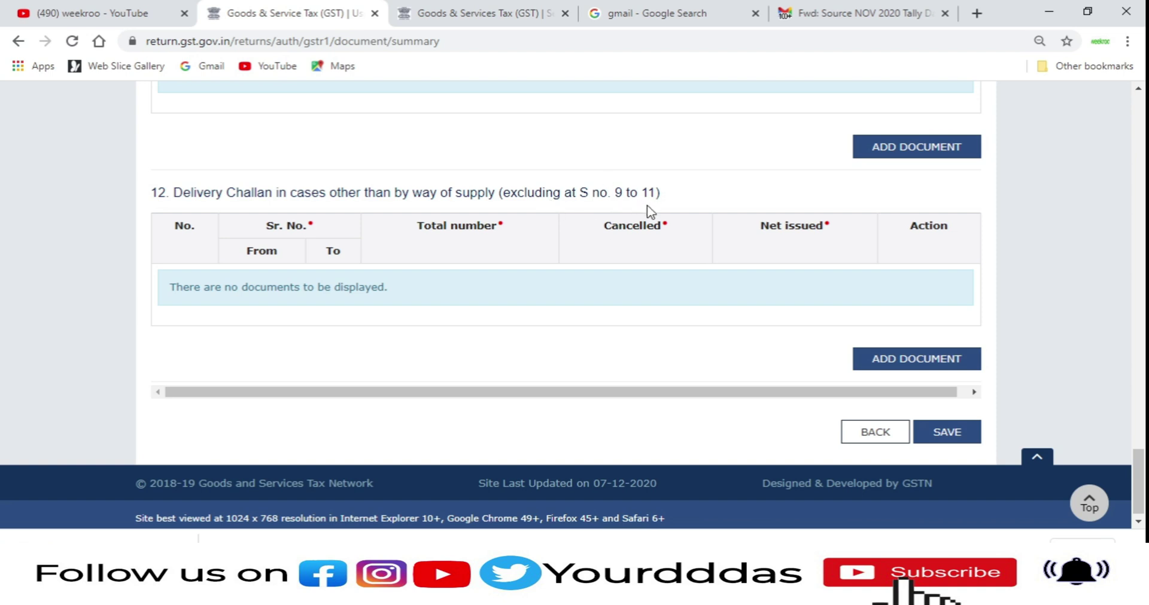
pyautogui.scroll(-1, 752, 311)
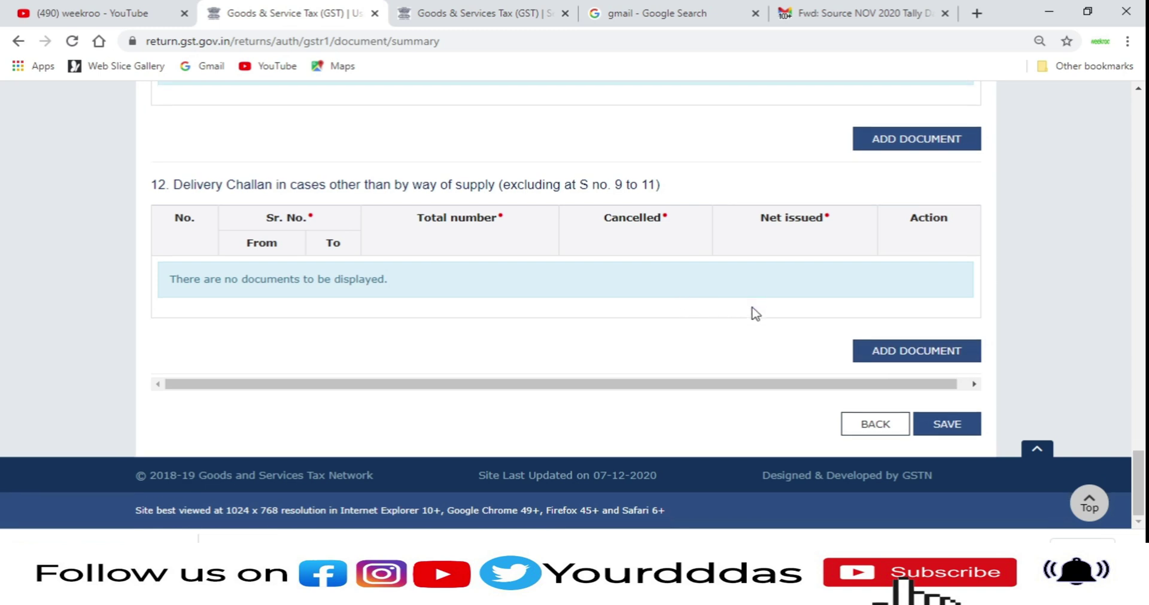
pyautogui.scroll(2, 885, 323)
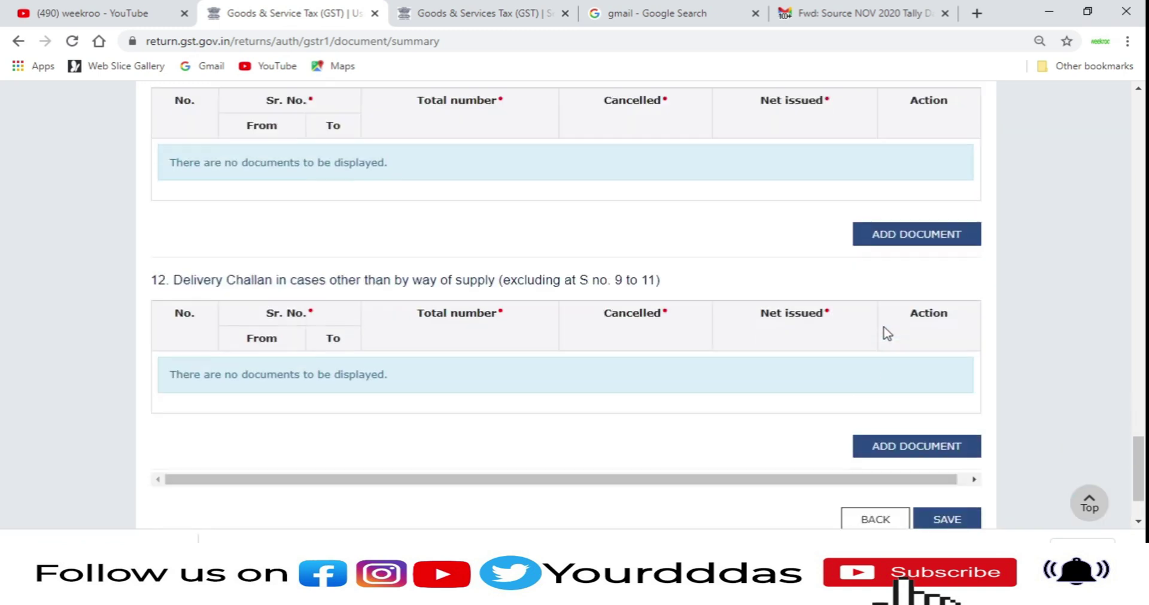
# Step: Go back to the GSTR-1 dashboard and scroll down to the amended tiles
pyautogui.click(910, 507)
pyautogui.scroll(-12, 936, 387)
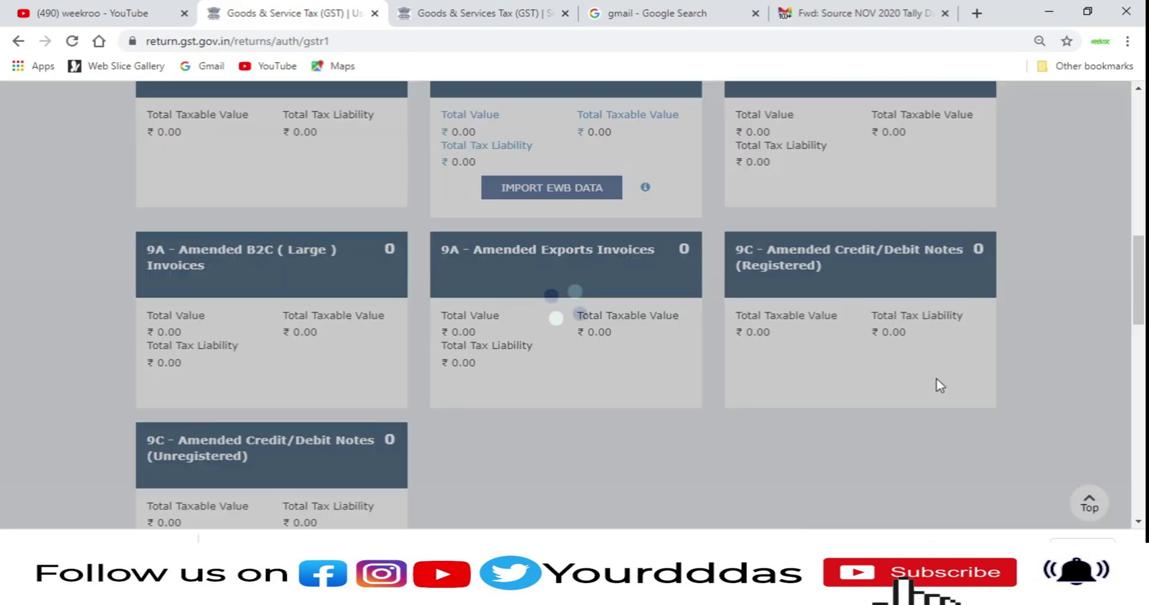
pyautogui.scroll(-8, 934, 371)
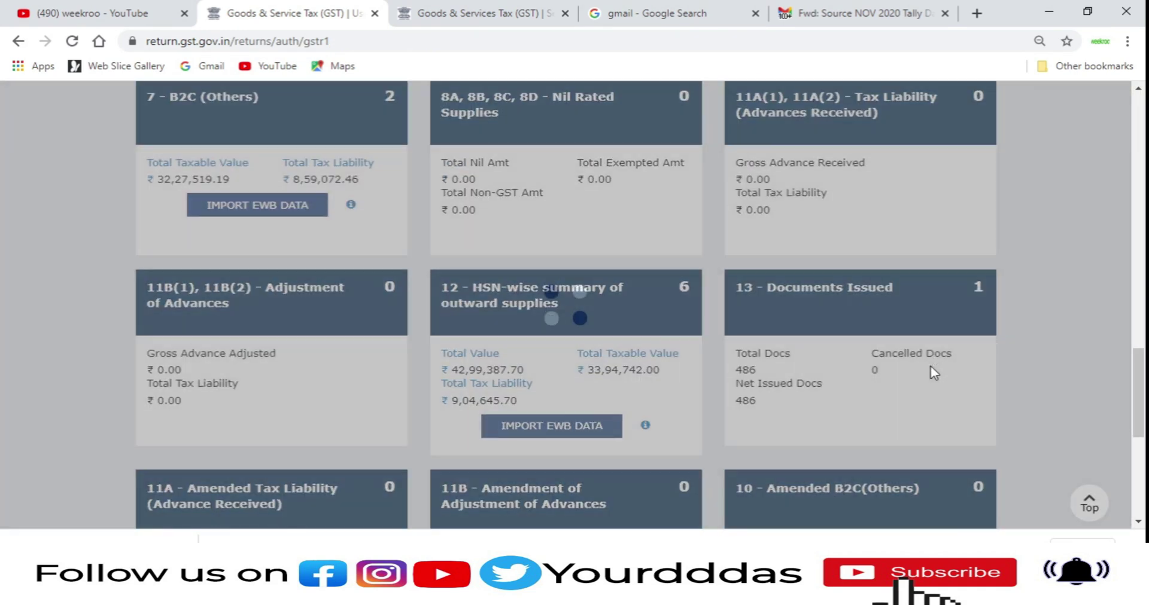
pyautogui.scroll(-1, 903, 382)
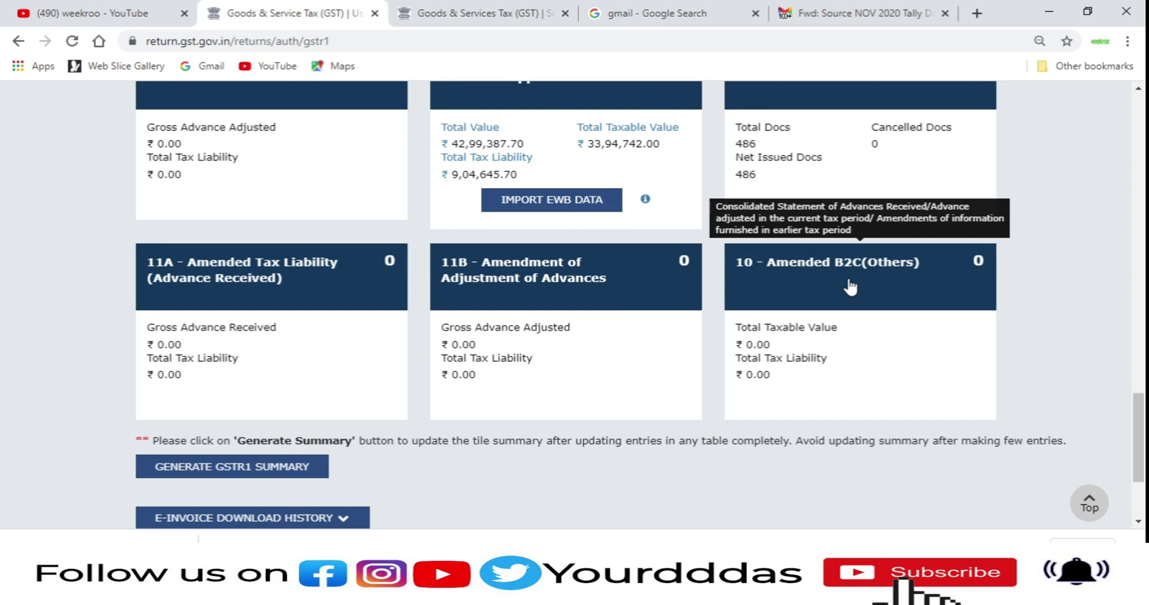
# Step: Open Amended B2C(Others) details for 2019-20 March with 19-West Bengal as original POS
pyautogui.click(815, 322)
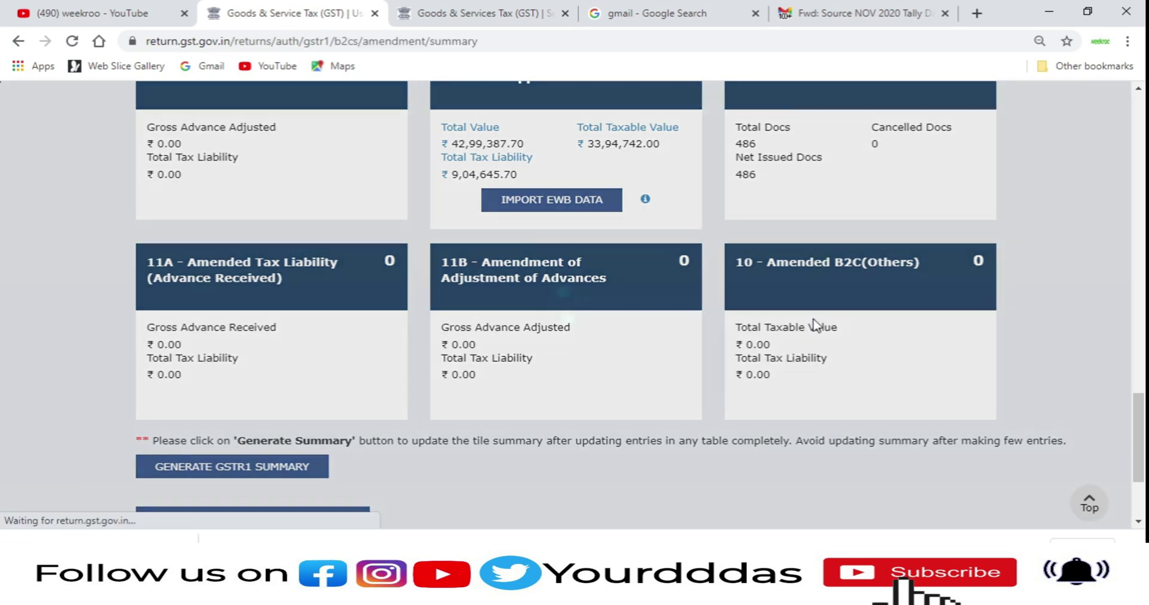
pyautogui.scroll(-5, 809, 320)
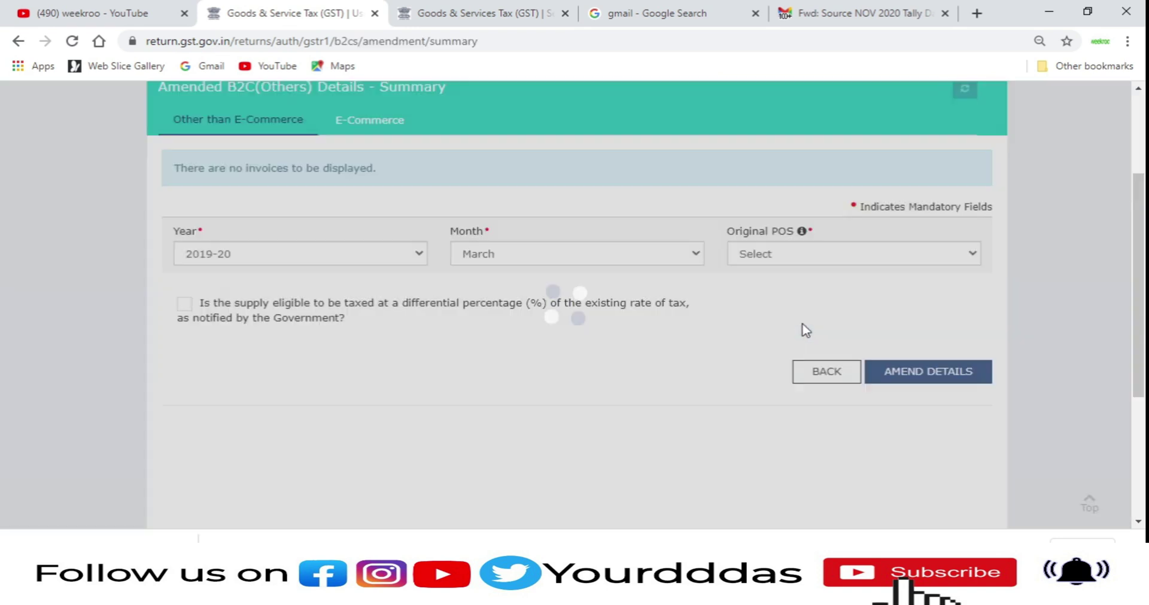
pyautogui.scroll(-3, 805, 331)
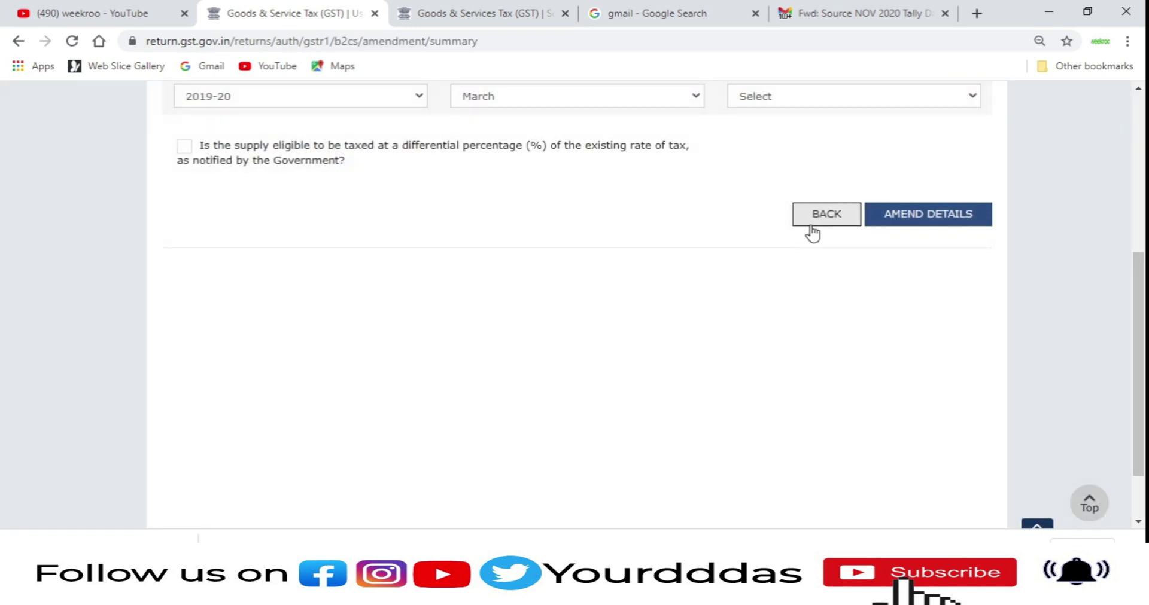
pyautogui.scroll(2, 451, 174)
pyautogui.click(487, 177)
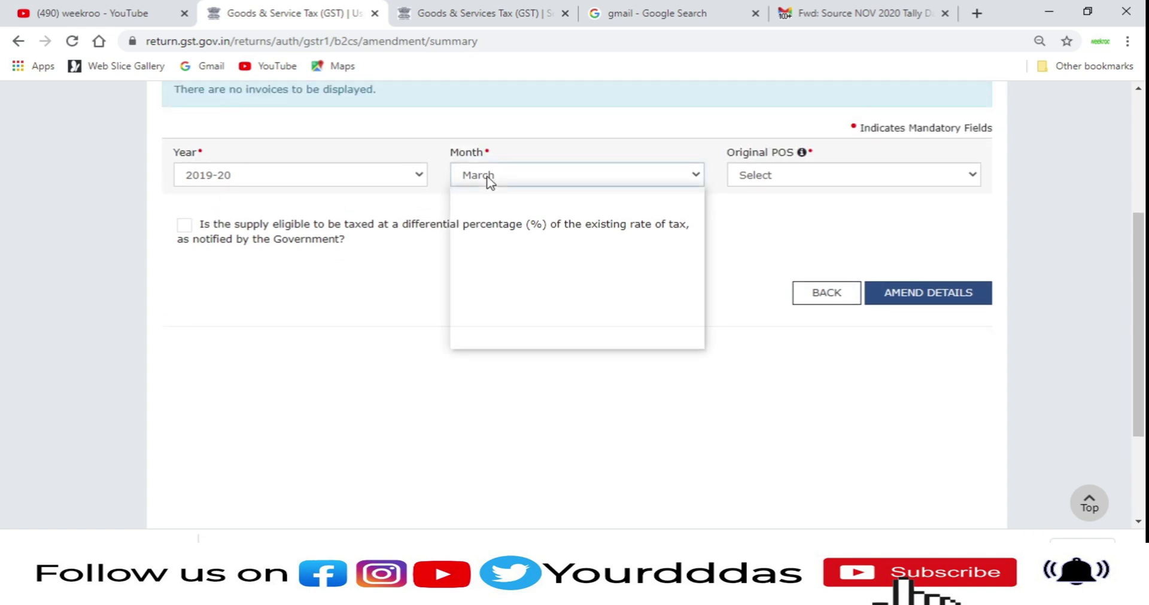
pyautogui.click(488, 177)
pyautogui.click(734, 173)
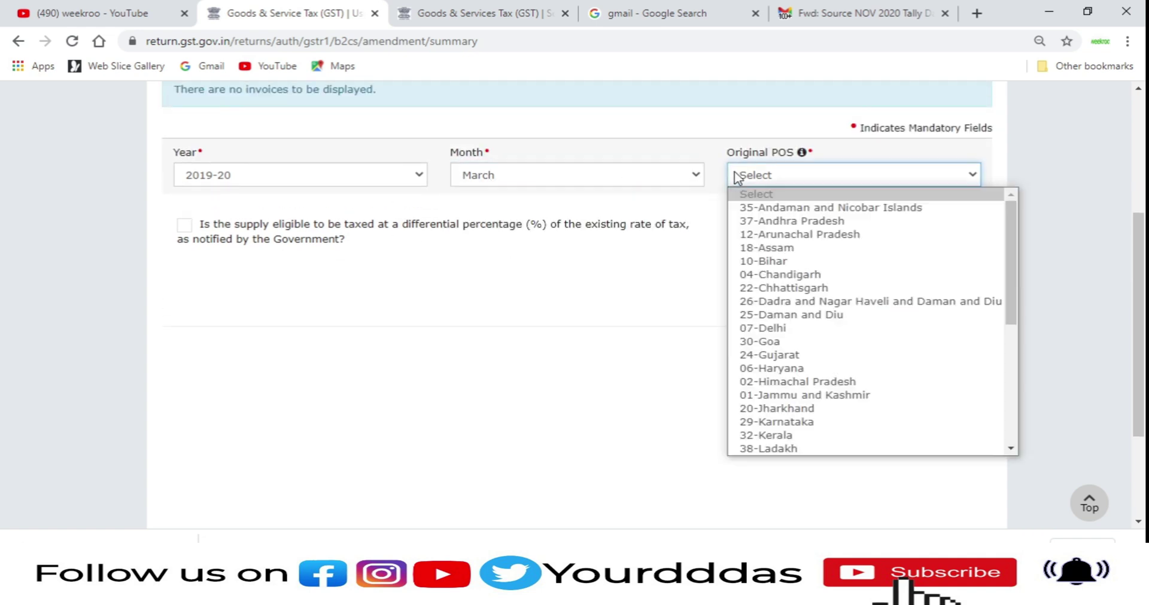
pyautogui.scroll(-4, 844, 449)
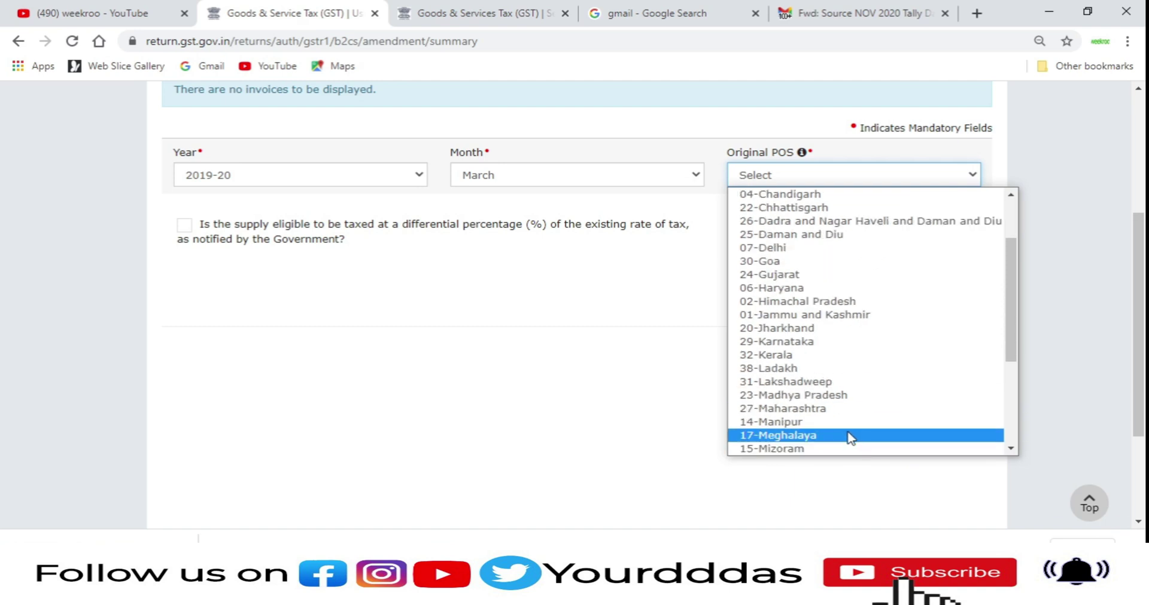
pyautogui.scroll(-1, 836, 453)
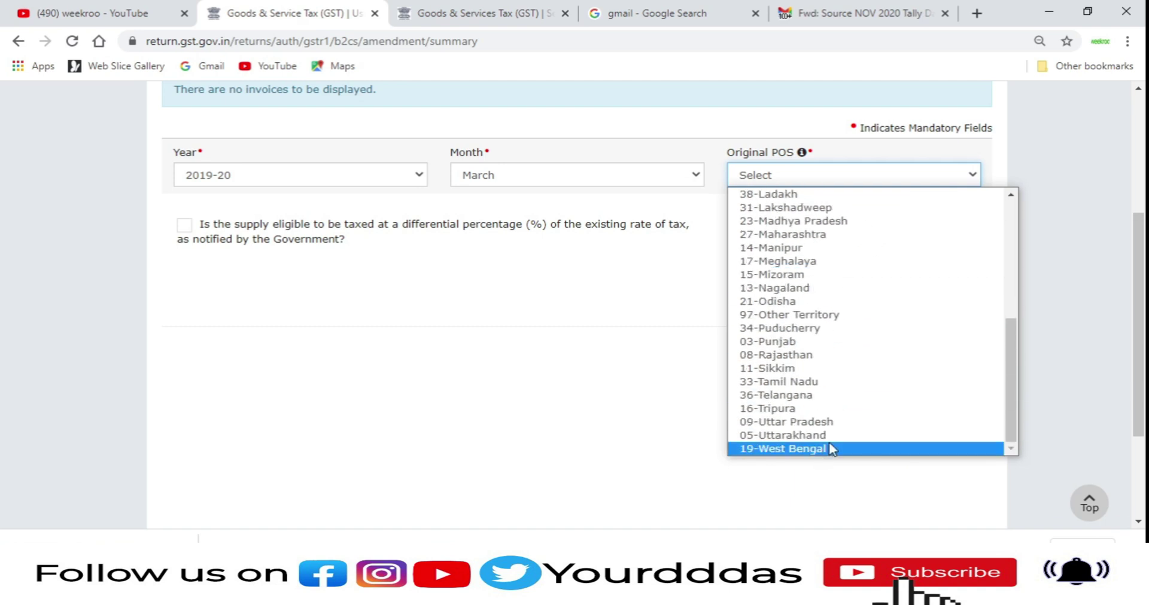
pyautogui.click(832, 450)
pyautogui.click(918, 289)
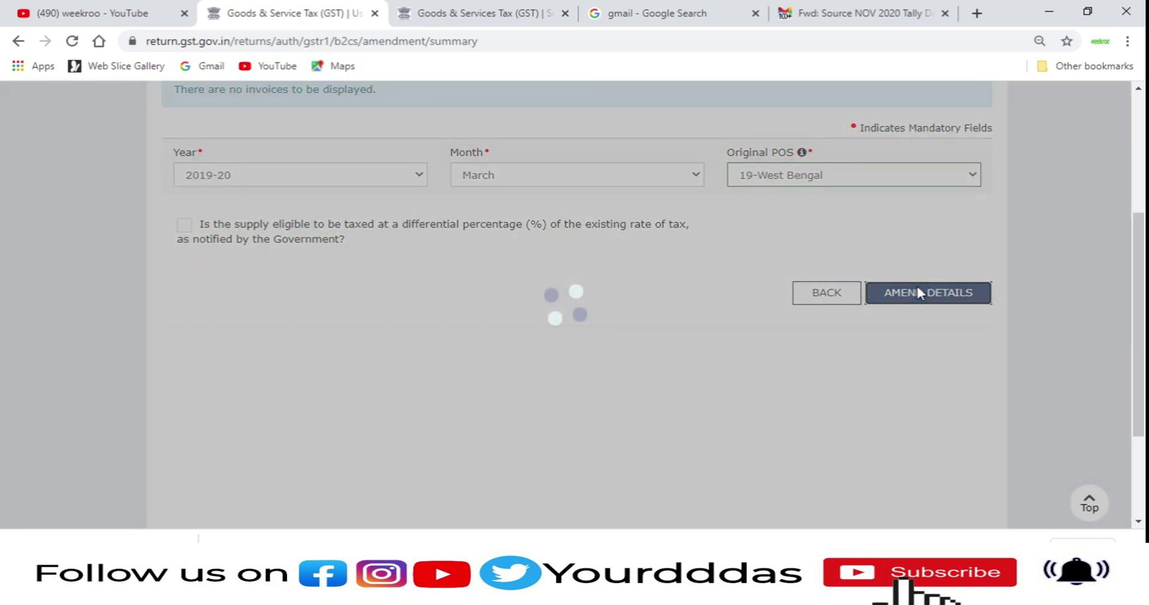
# Step: Review the 18% and 28% taxable values and taxes, then leave without saving
pyautogui.scroll(-4, 808, 278)
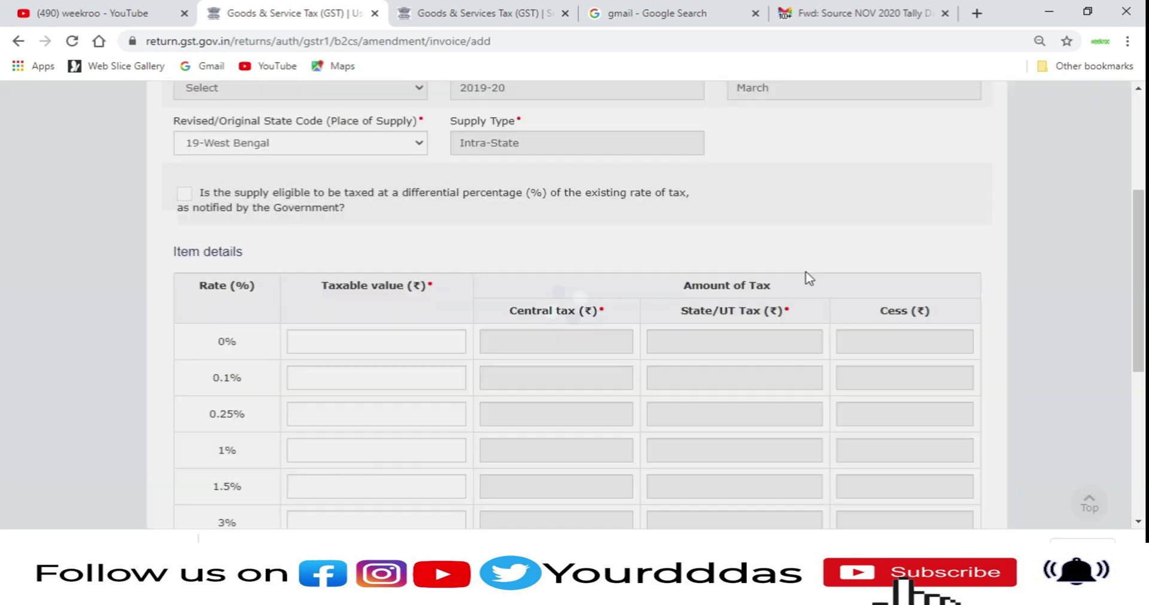
pyautogui.scroll(-7, 778, 281)
pyautogui.scroll(5, 644, 283)
pyautogui.scroll(-4, 557, 289)
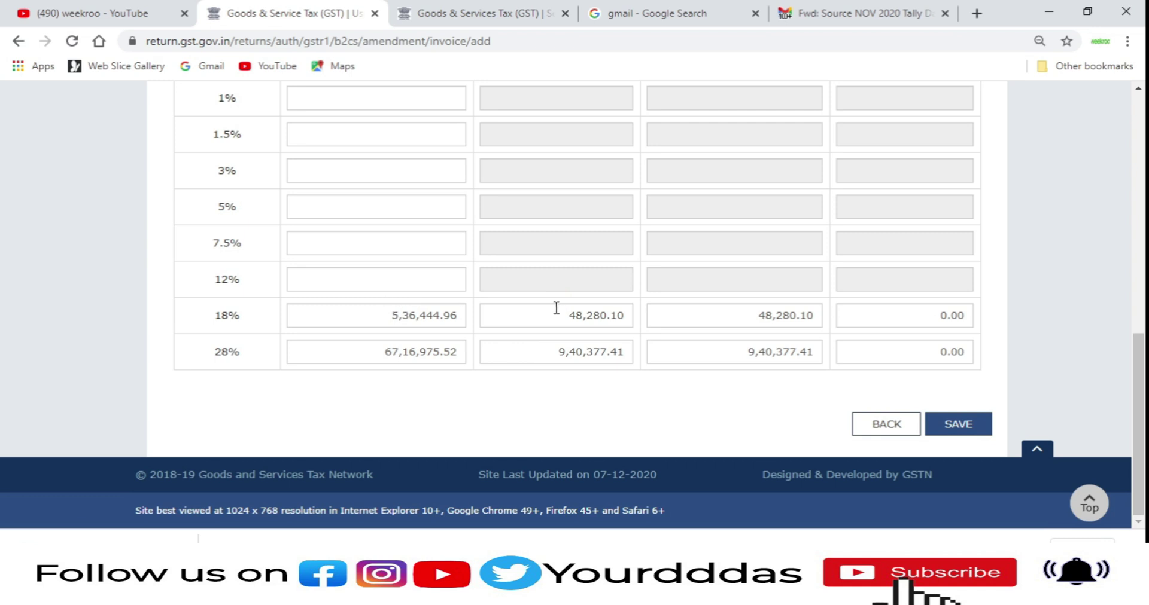
pyautogui.scroll(2, 546, 315)
pyautogui.scroll(-1, 533, 323)
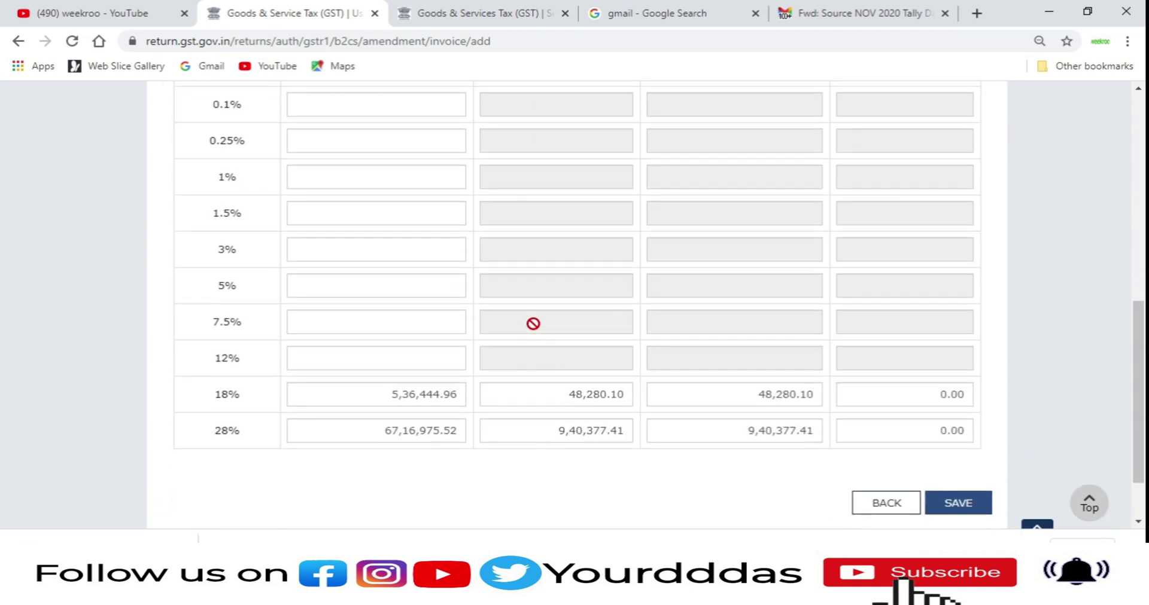
pyautogui.moveTo(350, 405); pyautogui.dragTo(494, 413)
pyautogui.moveTo(349, 422); pyautogui.dragTo(712, 423)
pyautogui.click(711, 422)
pyautogui.scroll(3, 505, 385)
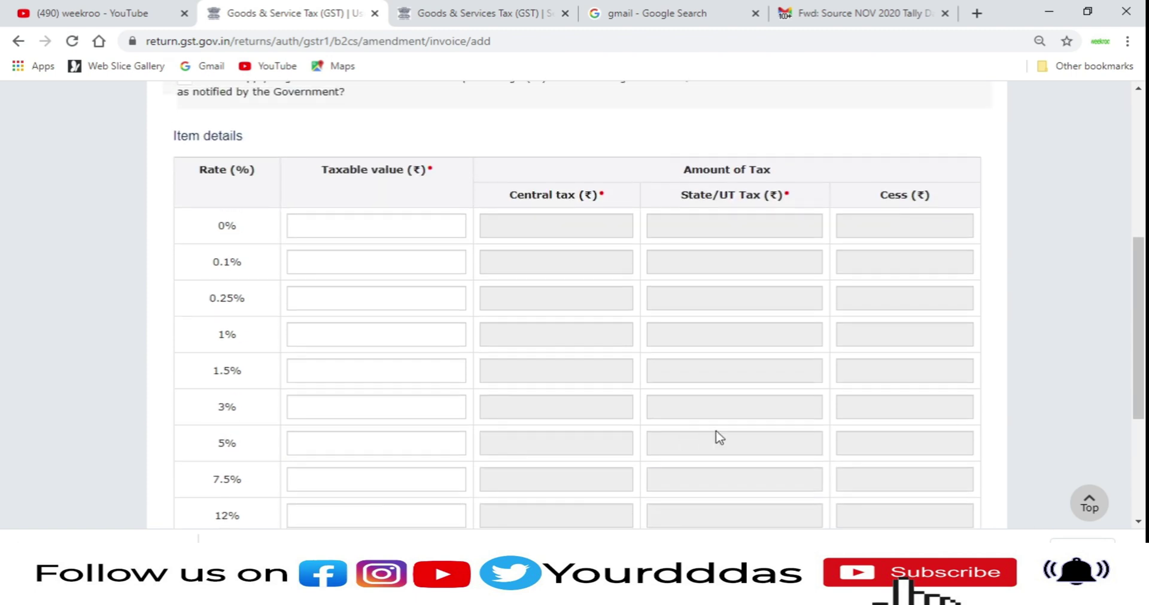
pyautogui.scroll(-4, 718, 436)
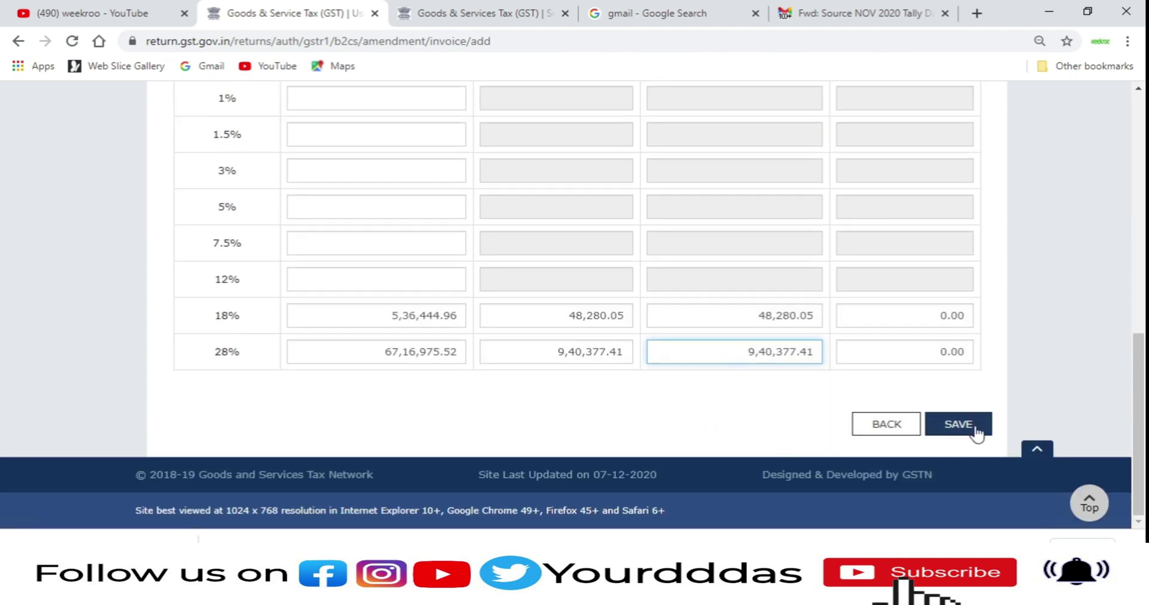
pyautogui.click(884, 425)
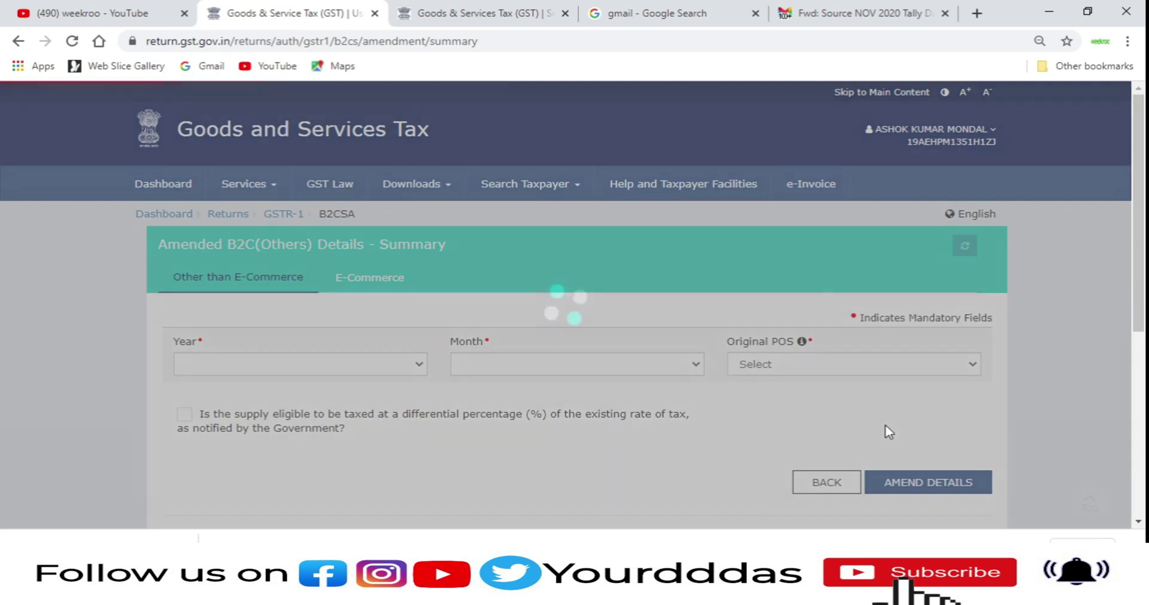
pyautogui.scroll(-3, 800, 257)
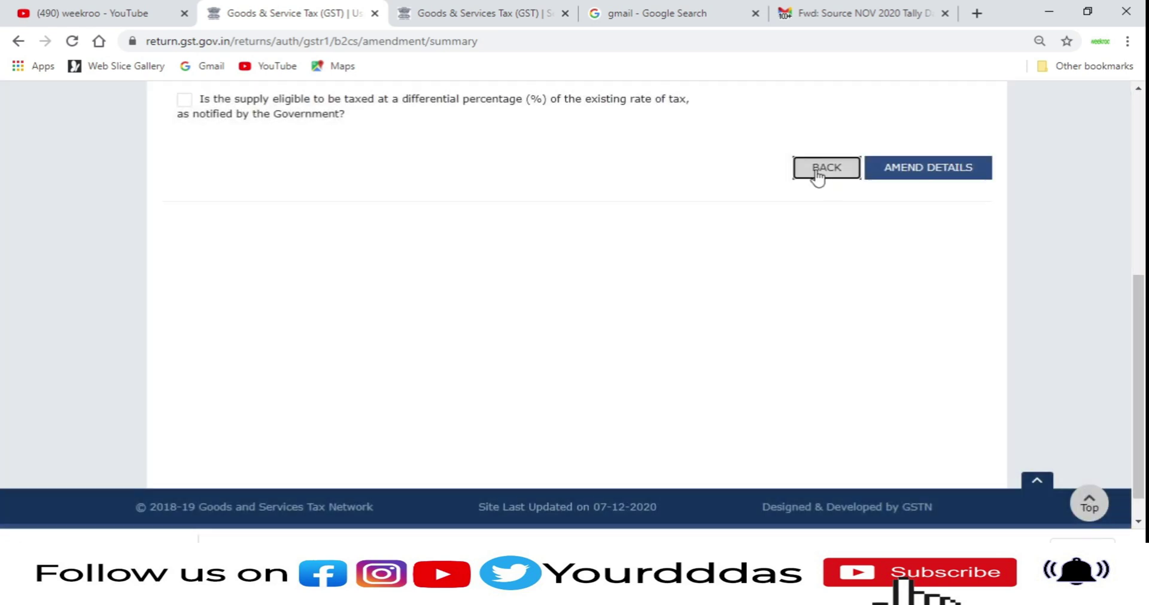
# Step: Back on the GSTR-1 dashboard, tick the 'I acknowledge…' declaration to enable SUBMIT
pyautogui.click(818, 170)
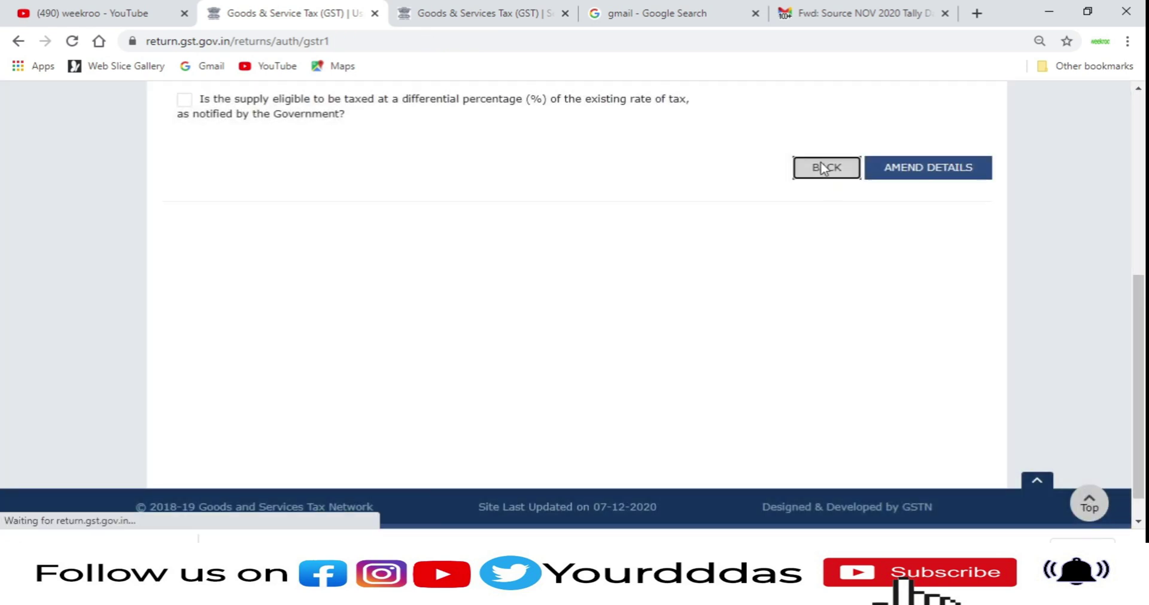
pyautogui.scroll(-10, 813, 167)
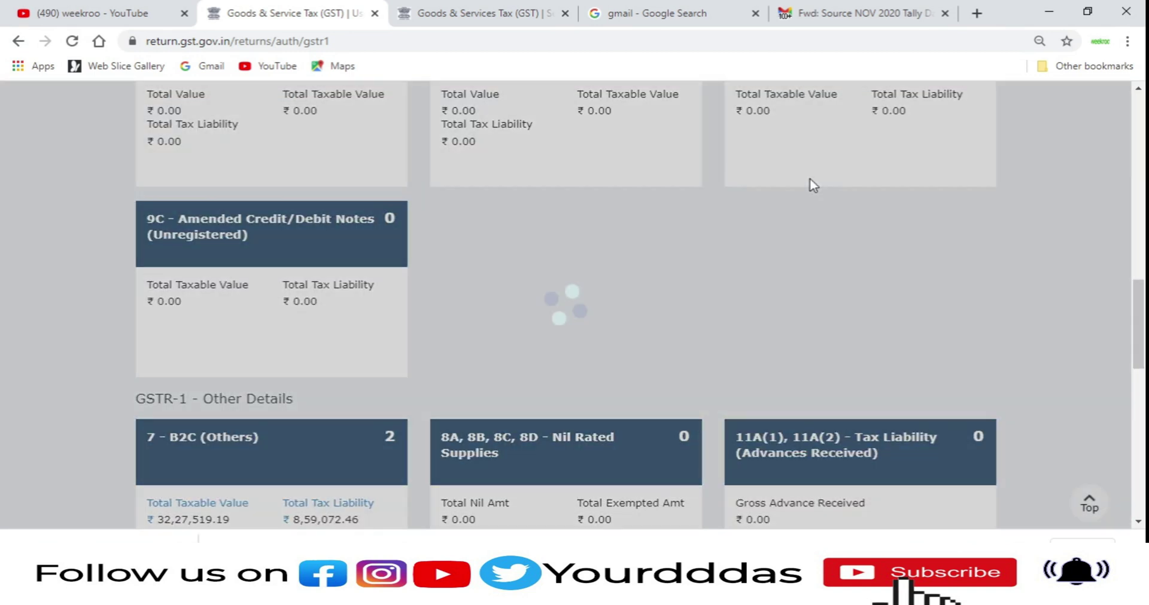
pyautogui.scroll(5, 822, 264)
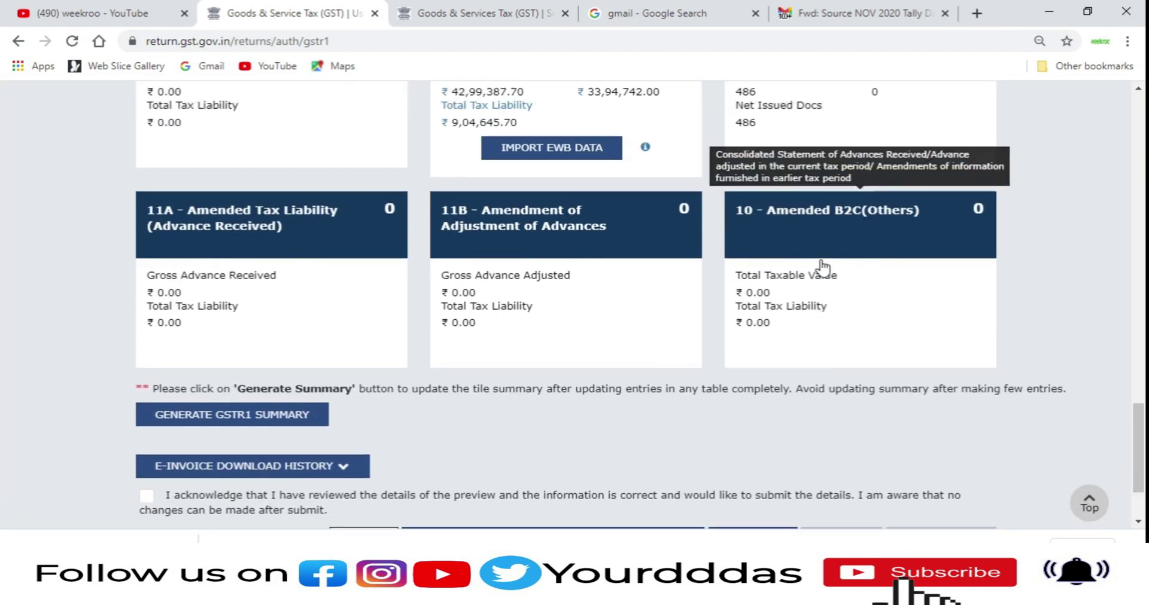
pyautogui.scroll(3, 819, 271)
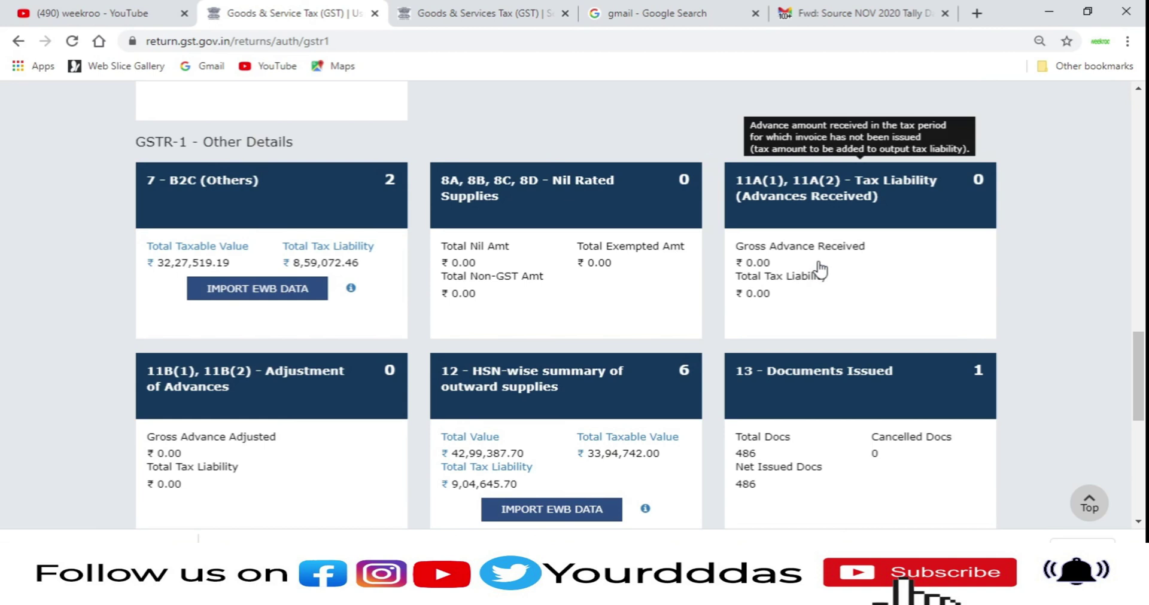
pyautogui.scroll(-8, 802, 281)
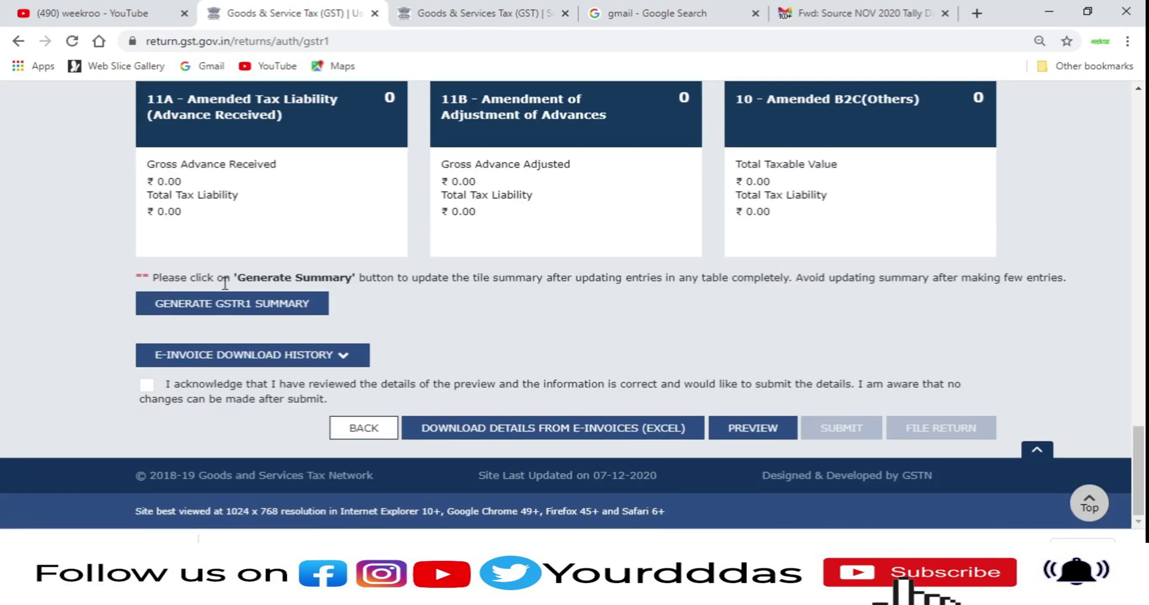
pyautogui.click(147, 389)
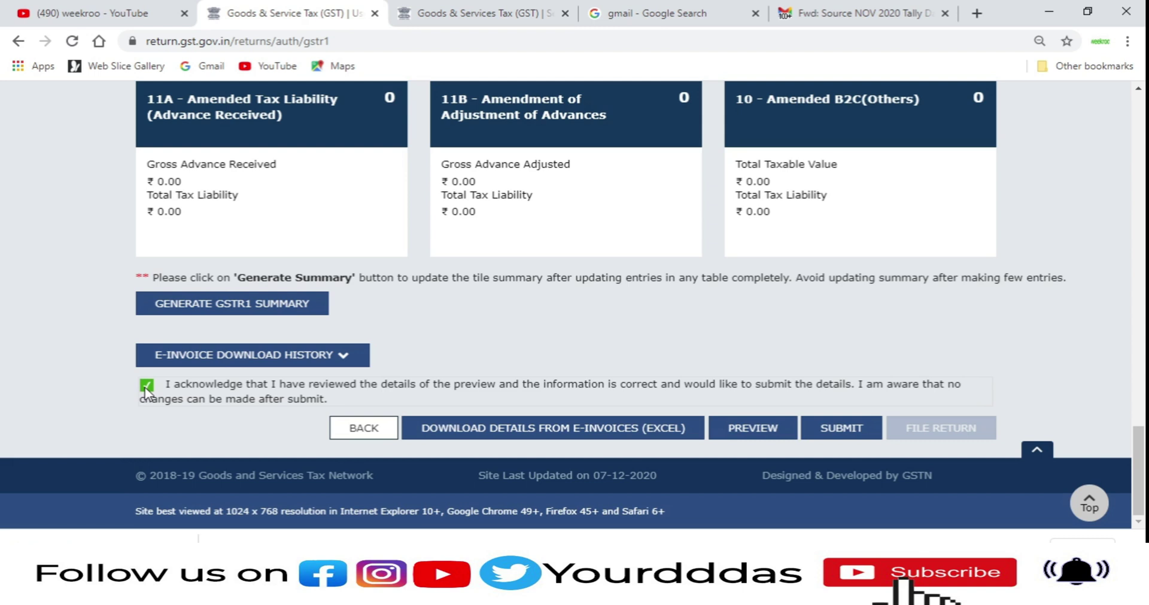
# Step: Submit the September GSTR-1 return and confirm with PROCEED
pyautogui.click(823, 431)
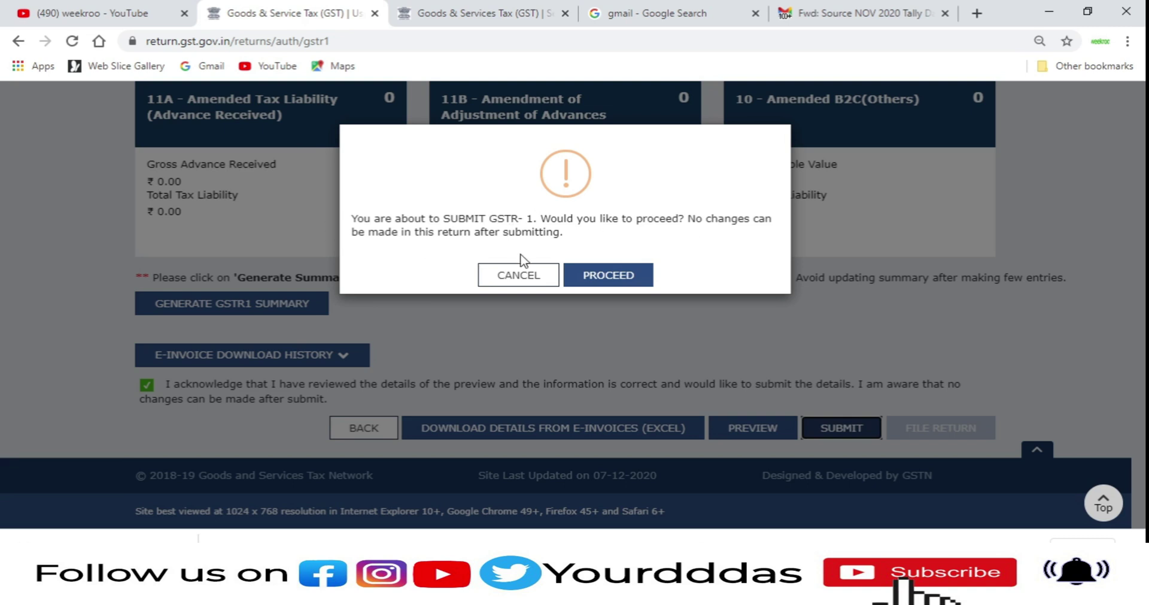
pyautogui.click(622, 284)
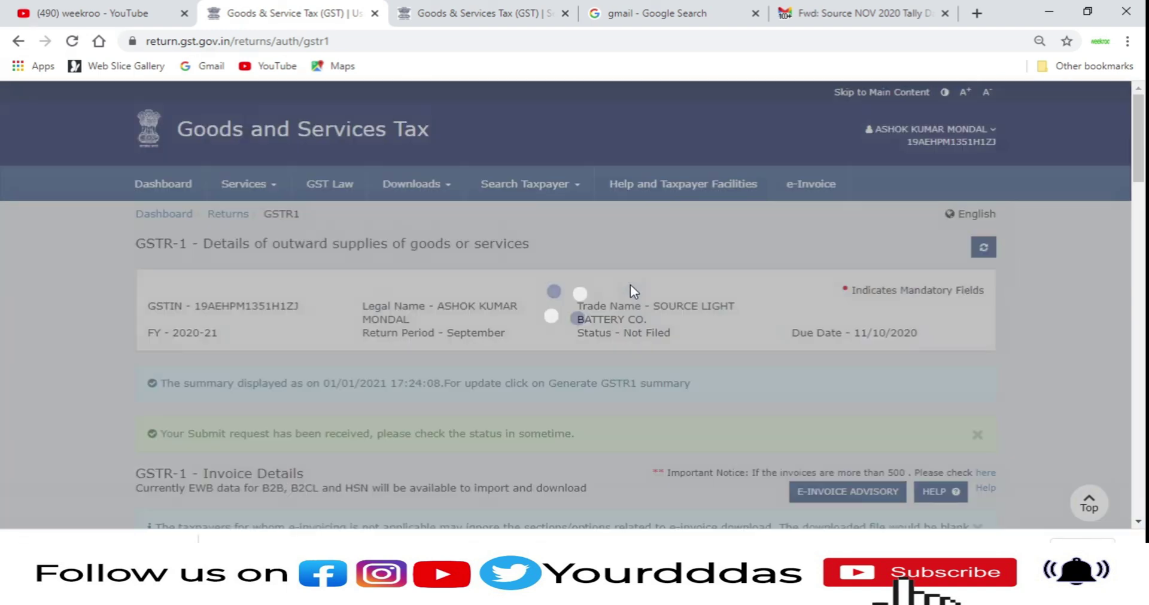
# Step: Review the tiles and refresh the return so its status reads Submitted
pyautogui.scroll(-4, 611, 335)
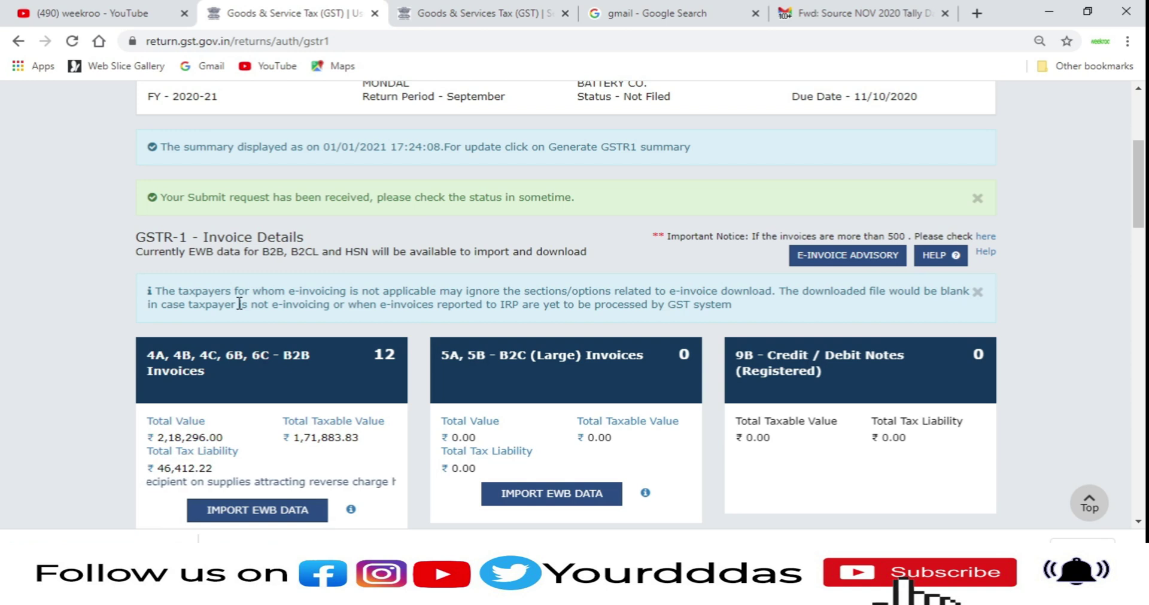
pyautogui.scroll(-1, 239, 303)
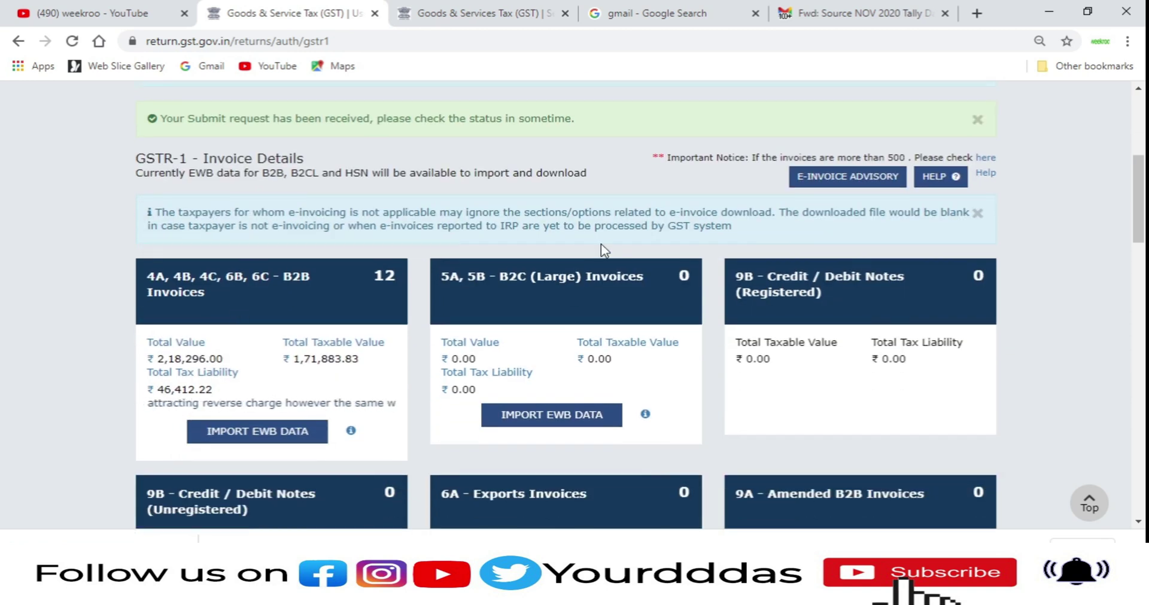
pyautogui.scroll(-1, 810, 270)
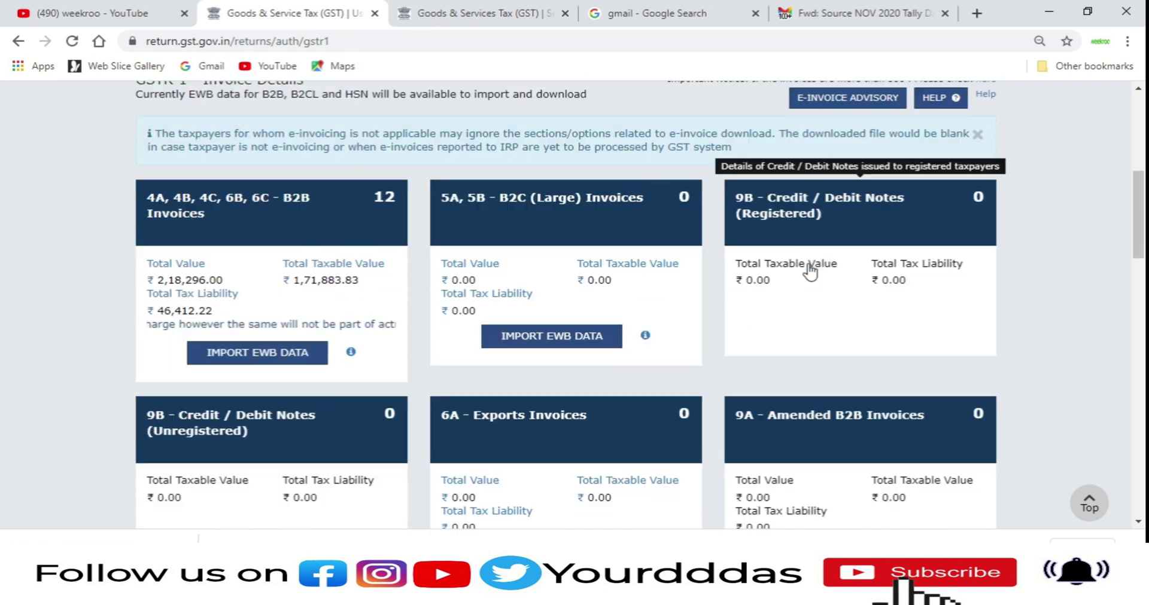
pyautogui.scroll(1, 811, 270)
pyautogui.scroll(5, 1035, 174)
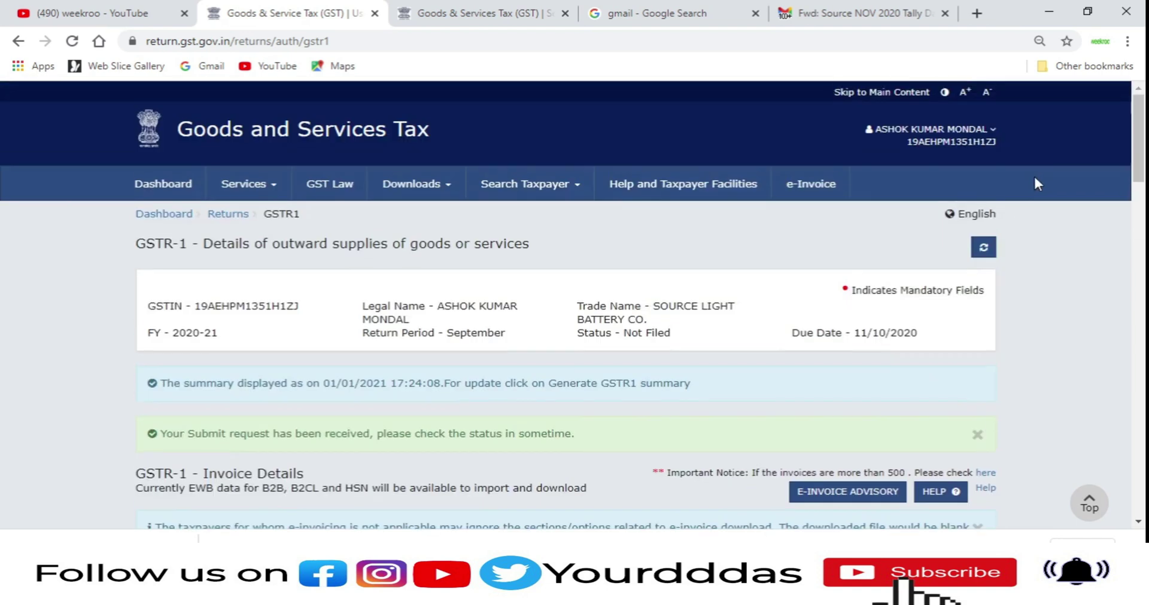
pyautogui.click(992, 253)
# Step: Go back to the File Returns page via the Returns breadcrumb
pyautogui.scroll(-15, 993, 293)
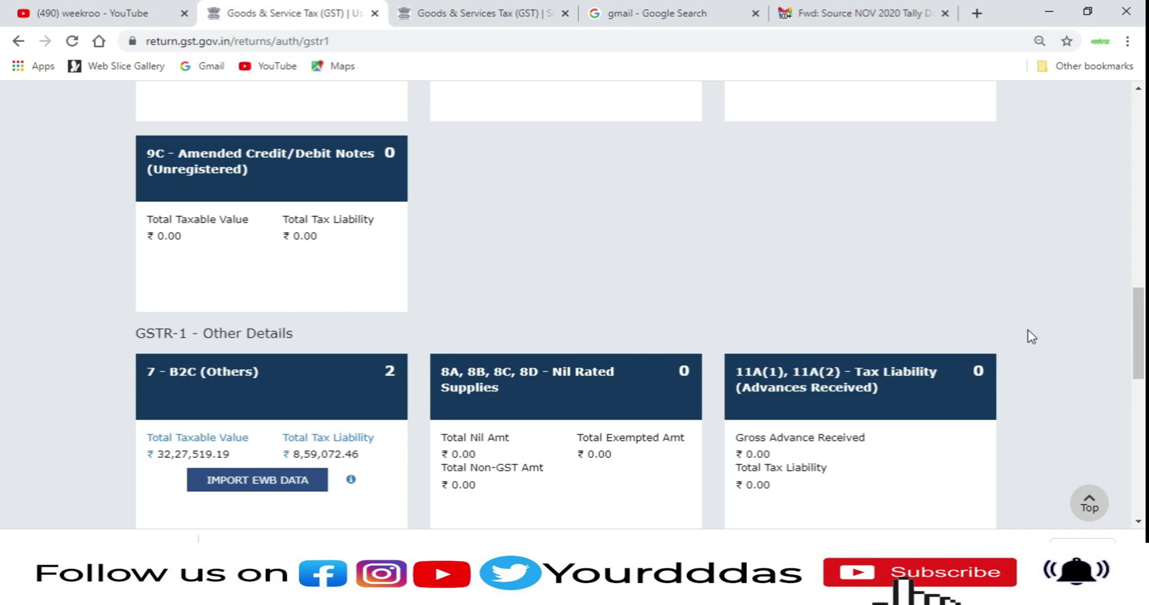
pyautogui.scroll(5, 1128, 329)
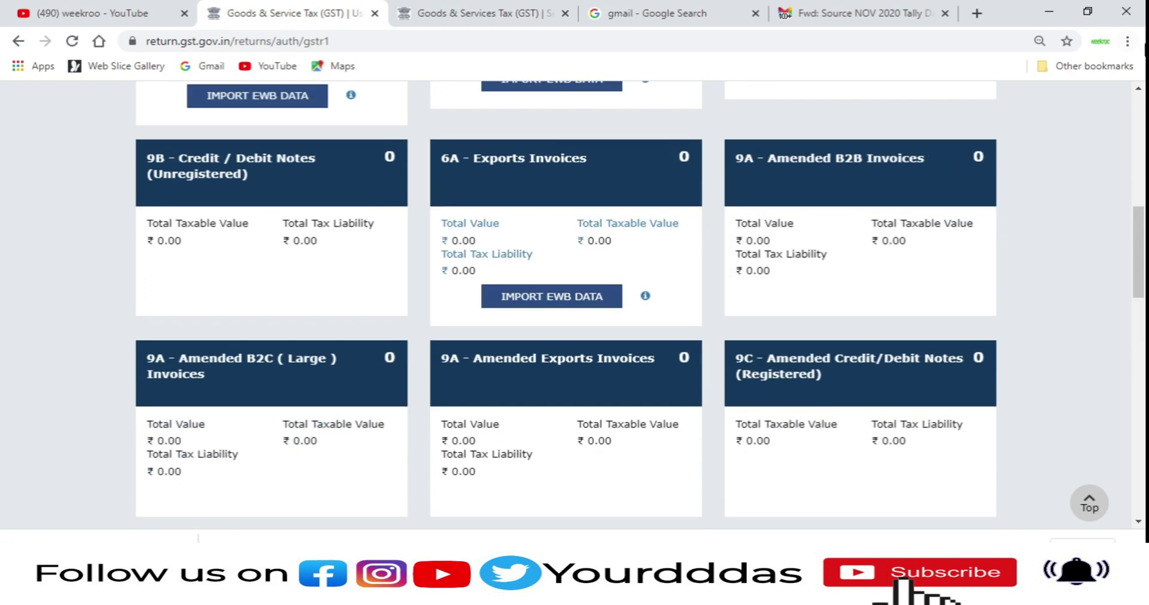
pyautogui.moveTo(1140, 221); pyautogui.dragTo(1139, 114)
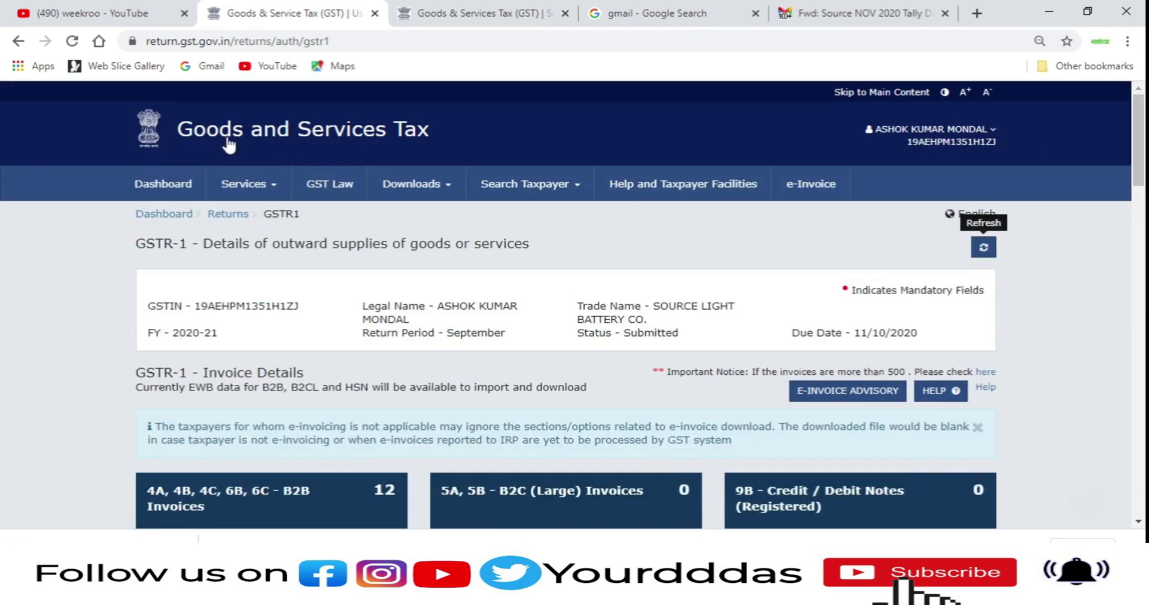
pyautogui.click(221, 221)
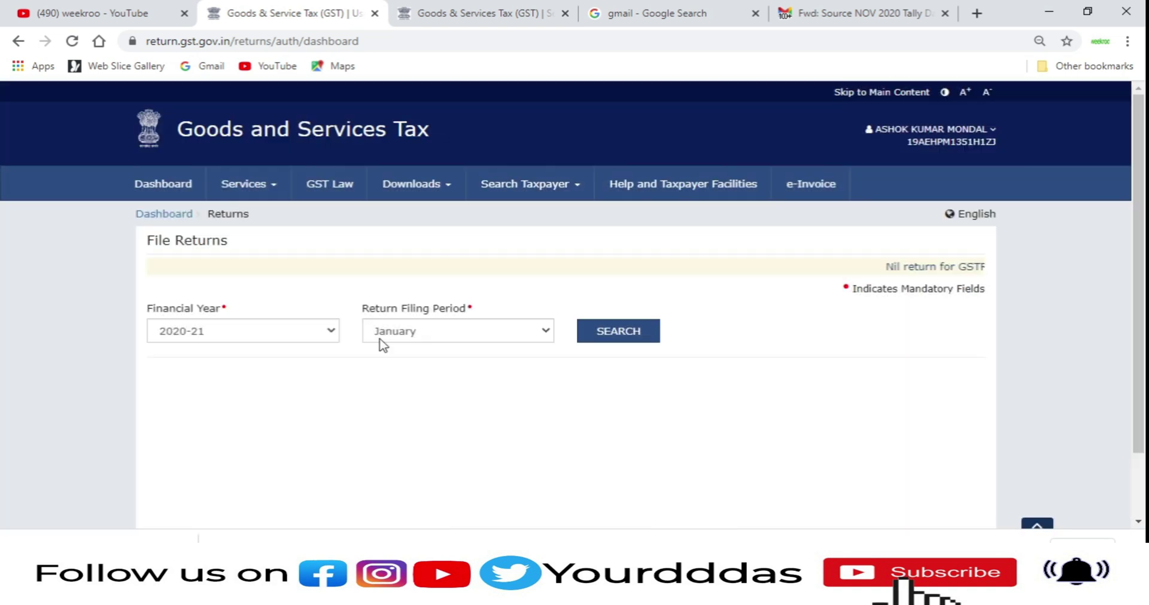
# Step: Search the September 2020-21 returns and open the GSTR1 return
pyautogui.click(379, 333)
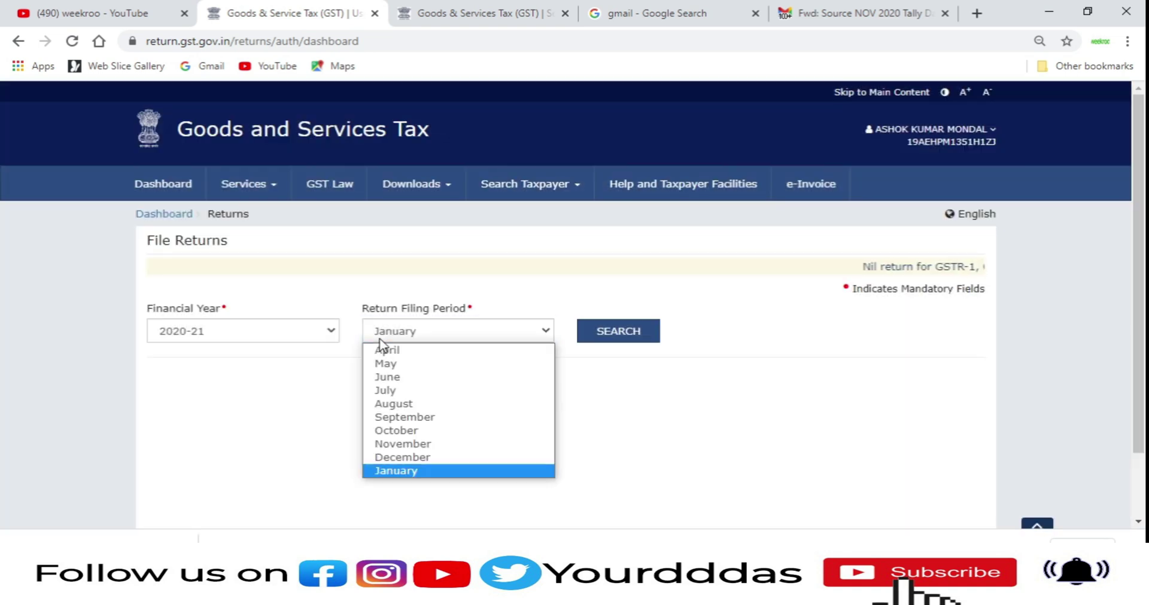
pyautogui.click(404, 417)
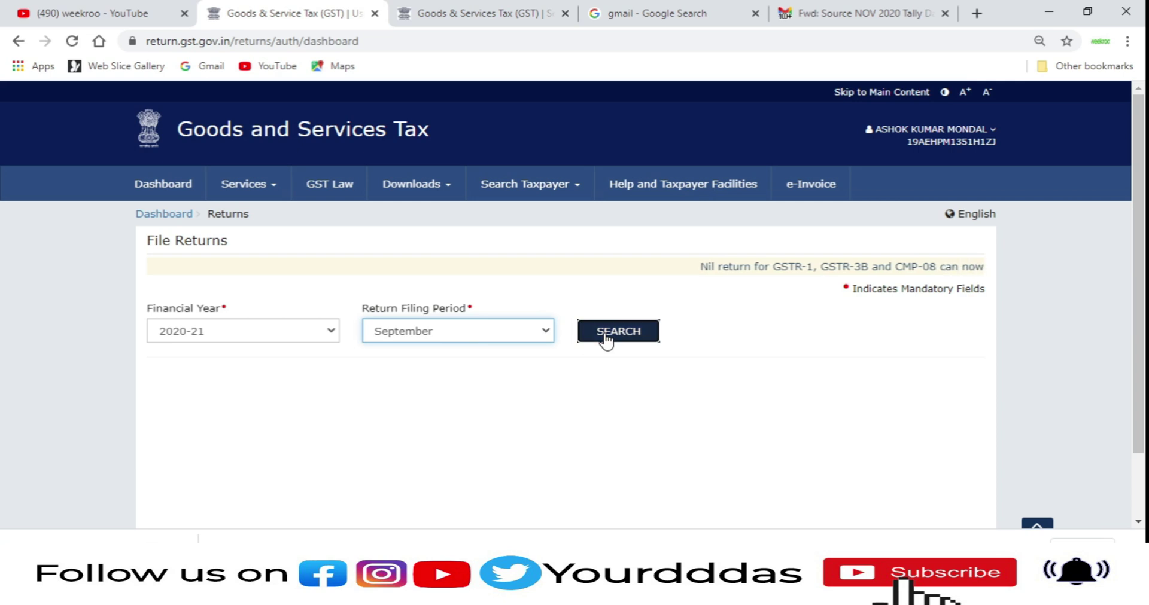
pyautogui.click(604, 333)
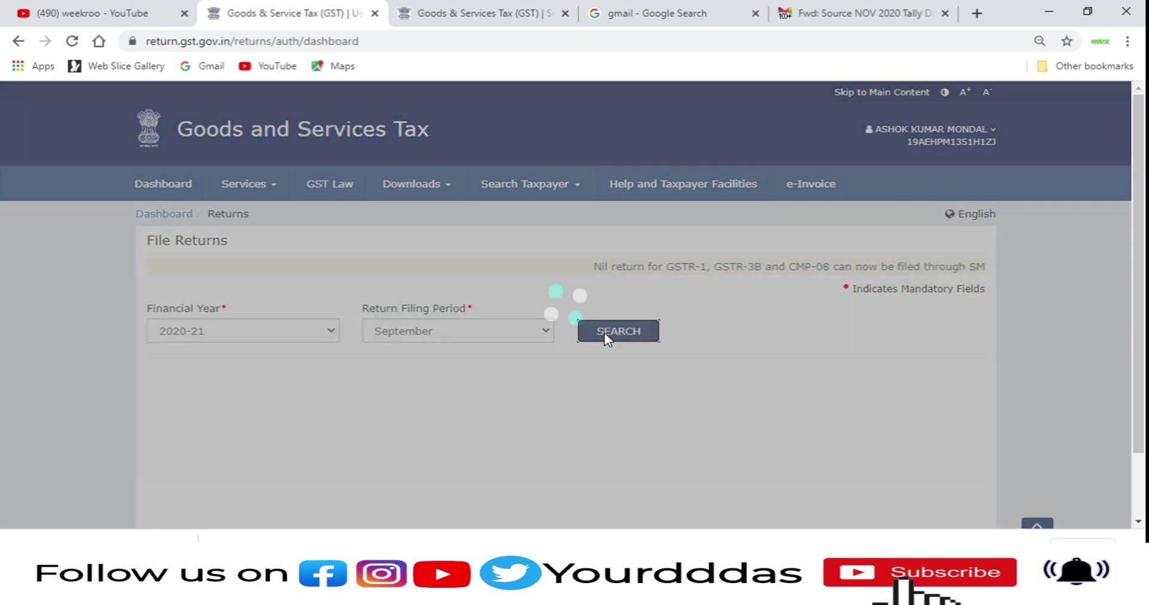
pyautogui.scroll(-3, 604, 332)
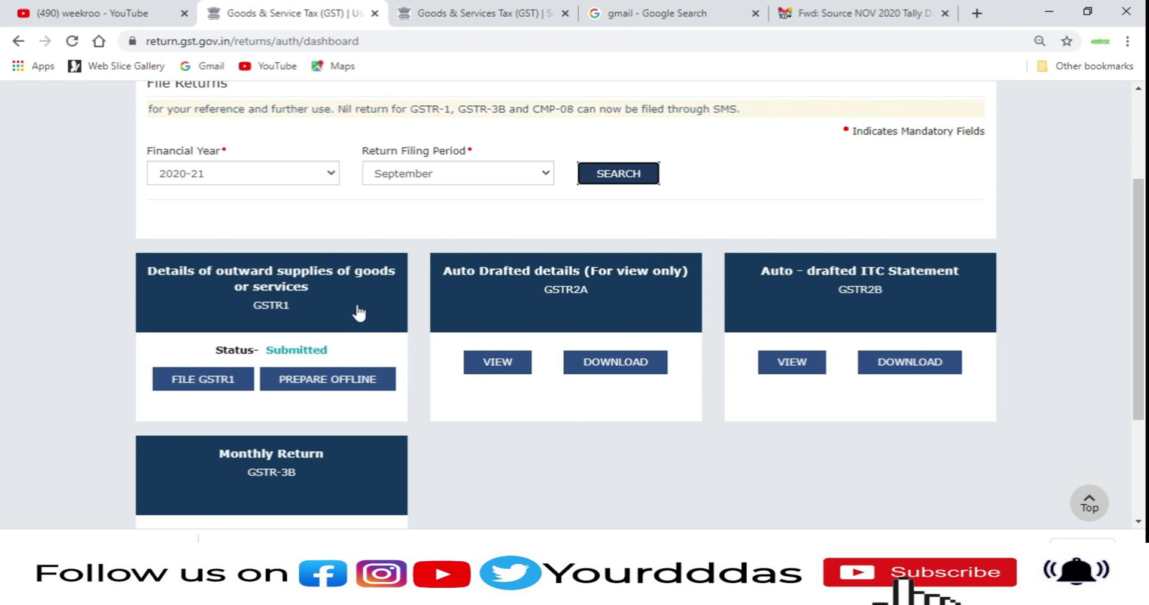
pyautogui.click(364, 312)
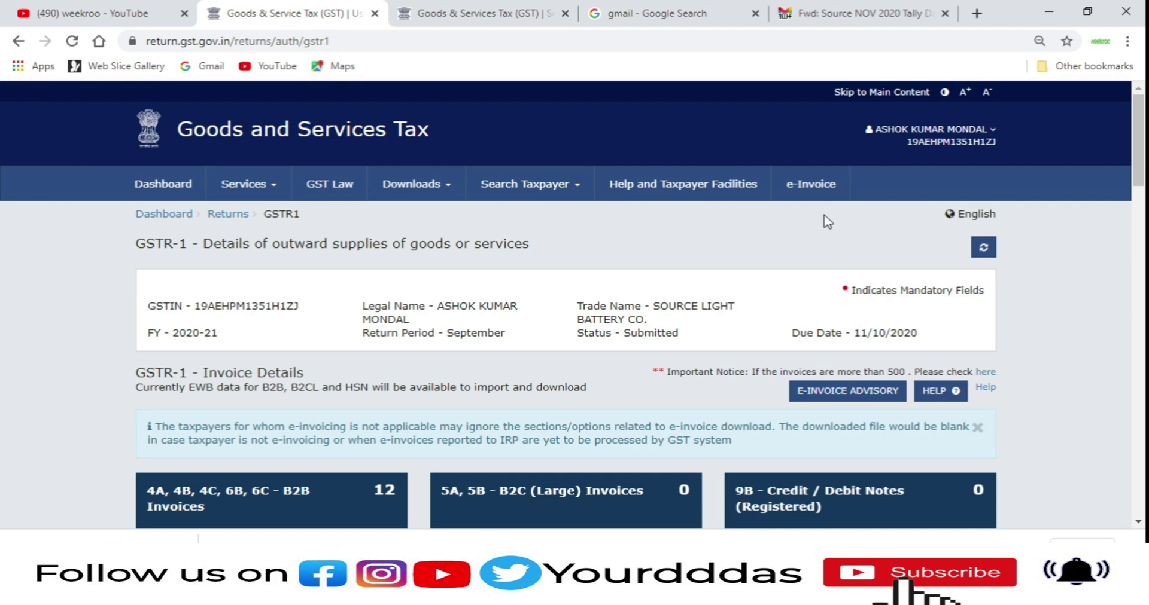
# Step: Check the authorised signatory's email under My Profile > Contacts, then return to the dashboard
pyautogui.click(896, 129)
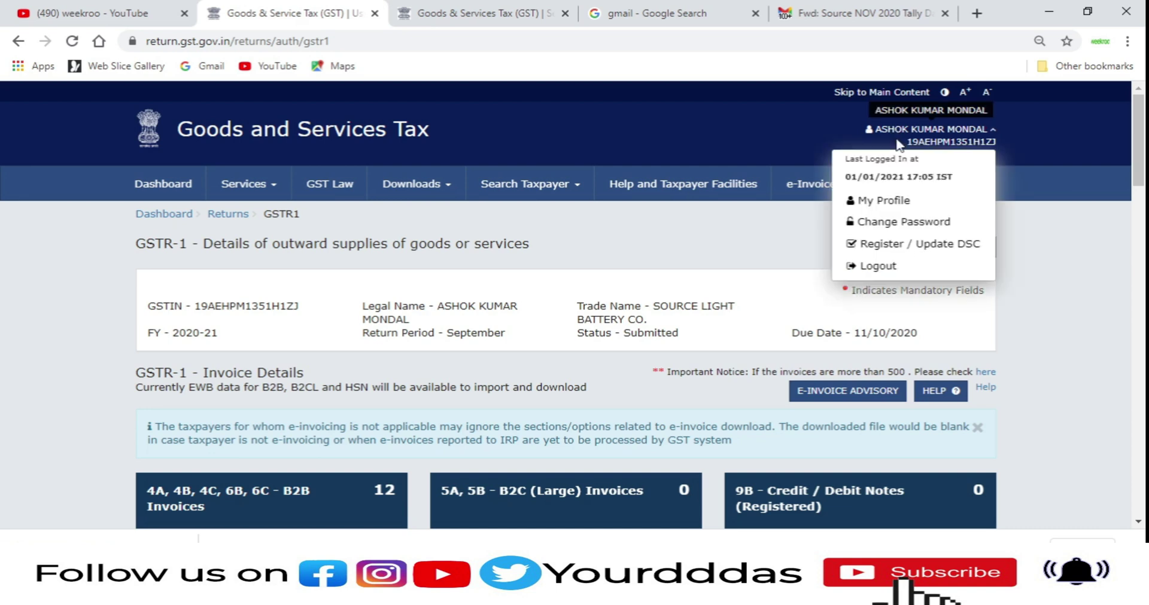
pyautogui.click(879, 200)
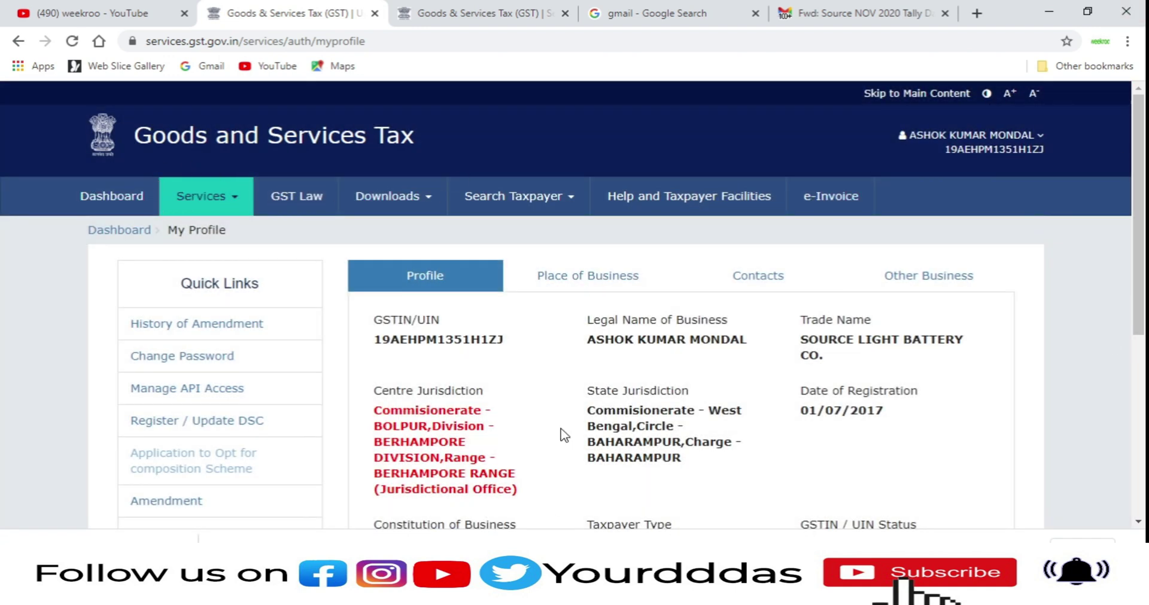
pyautogui.click(774, 286)
pyautogui.scroll(-1, 512, 269)
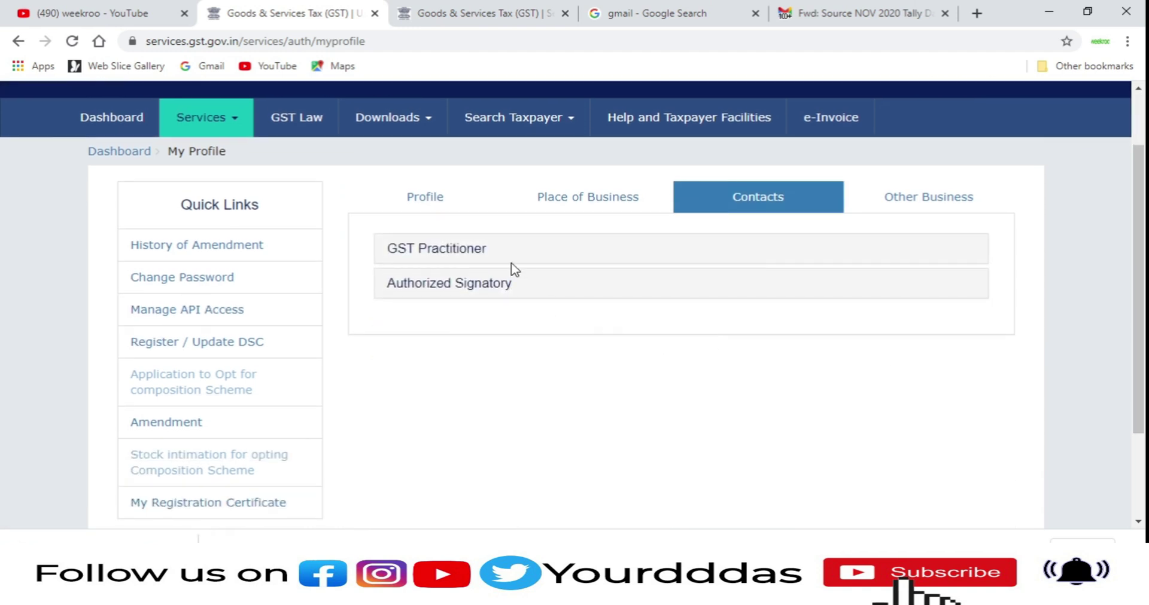
pyautogui.click(481, 284)
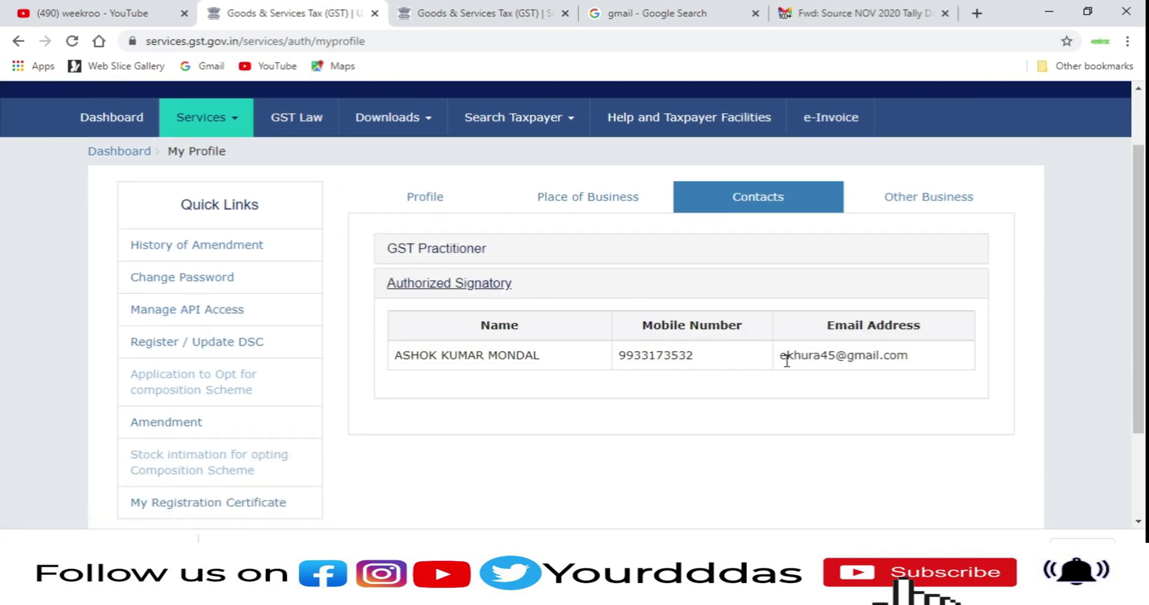
pyautogui.moveTo(786, 360); pyautogui.dragTo(1001, 364)
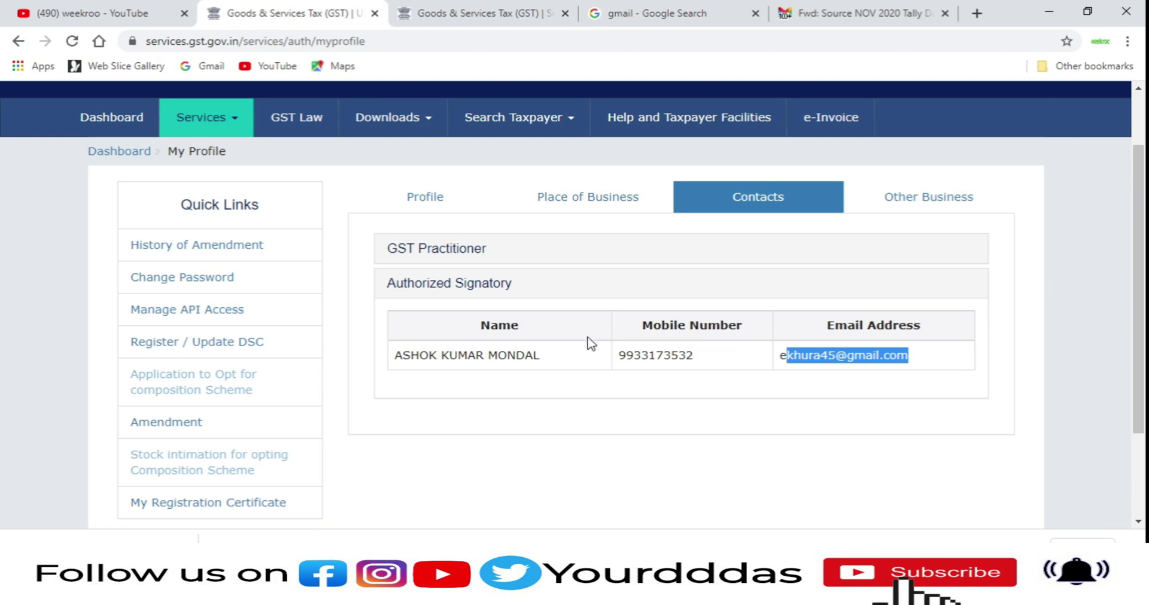
pyautogui.scroll(1, 587, 341)
pyautogui.click(120, 232)
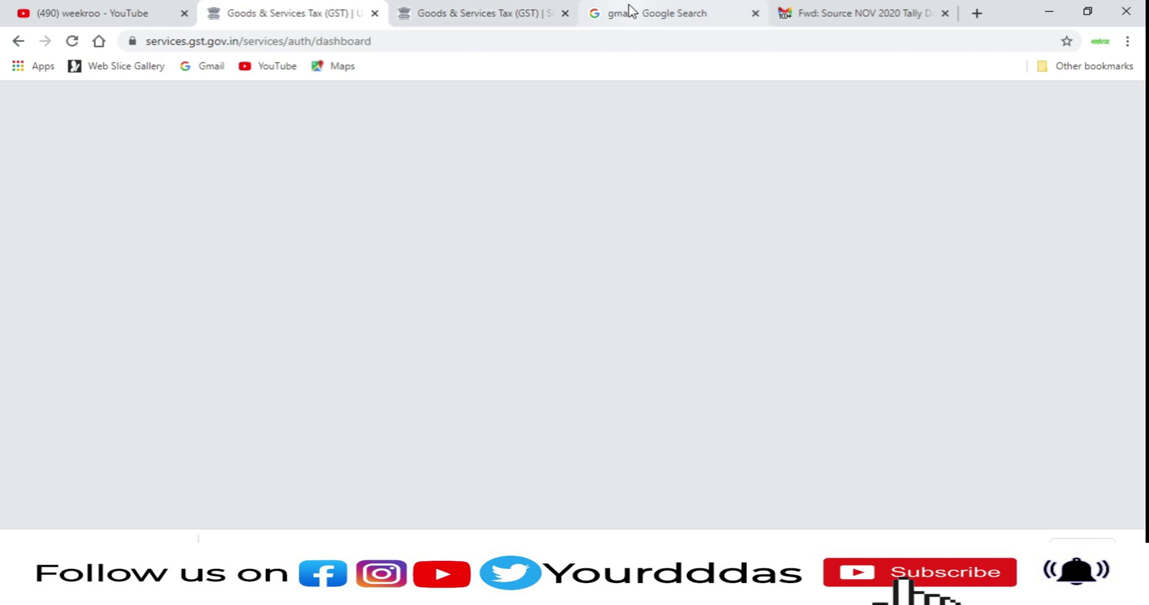
# Step: Open Gmail and choose to add another Google account
pyautogui.click(628, 13)
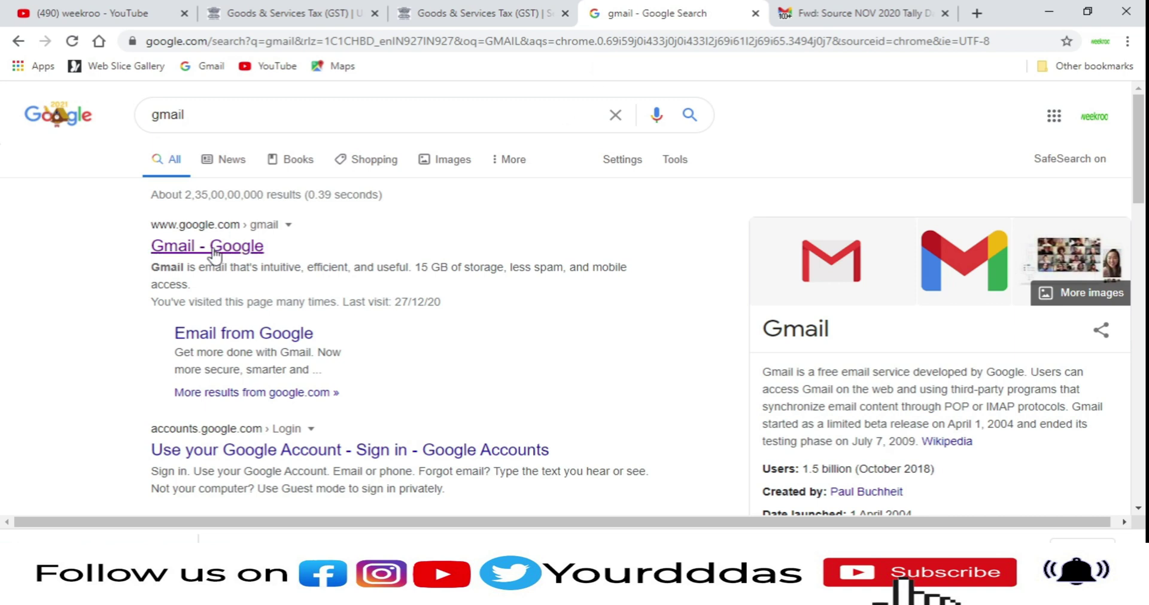
pyautogui.click(216, 253)
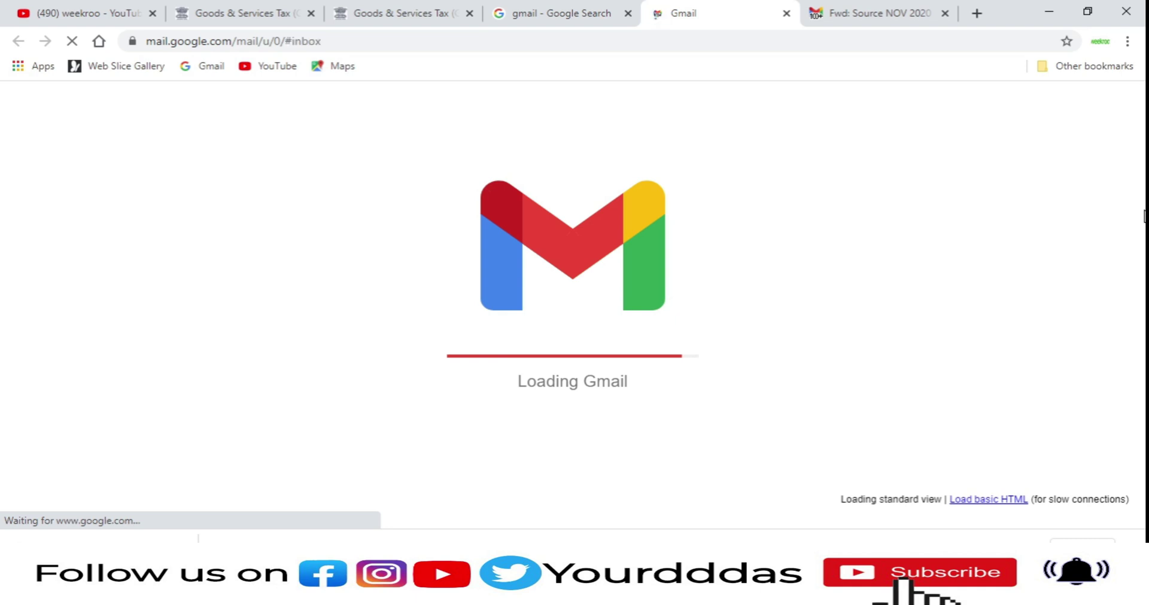
pyautogui.click(1117, 132)
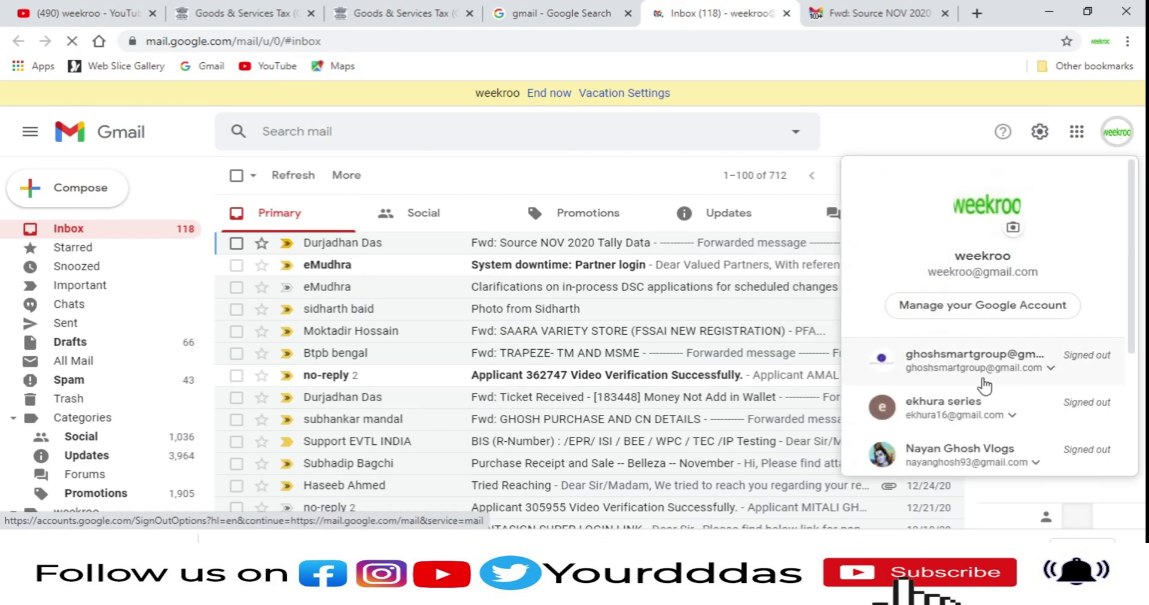
pyautogui.scroll(-3, 984, 389)
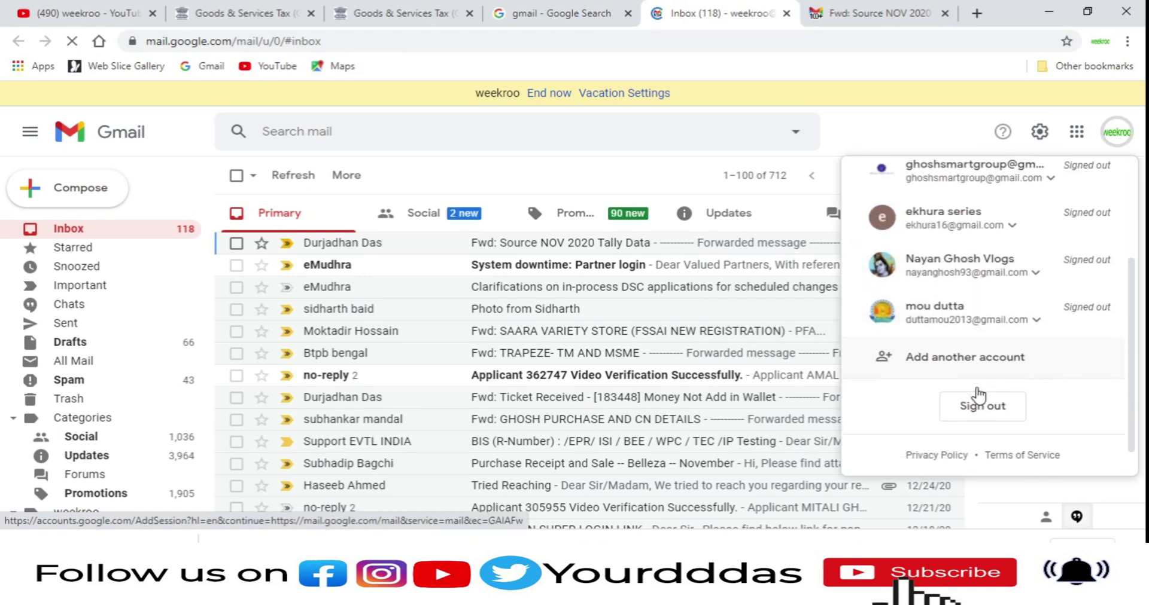
pyautogui.click(972, 360)
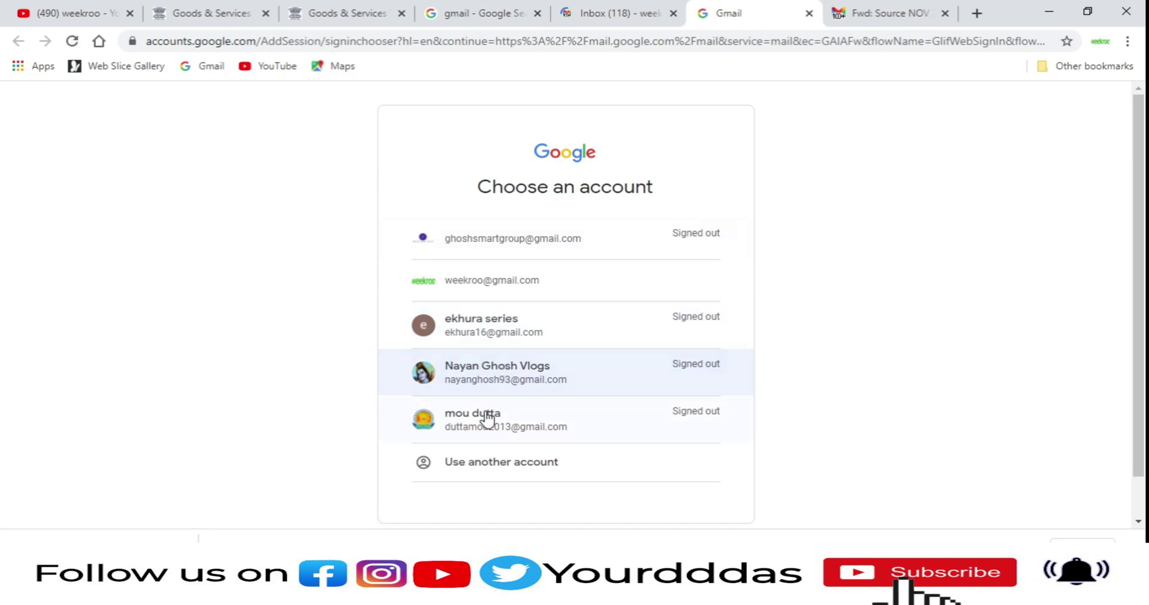
# Step: Sign in with the second account's email address and password to reach the inbox
pyautogui.click(506, 462)
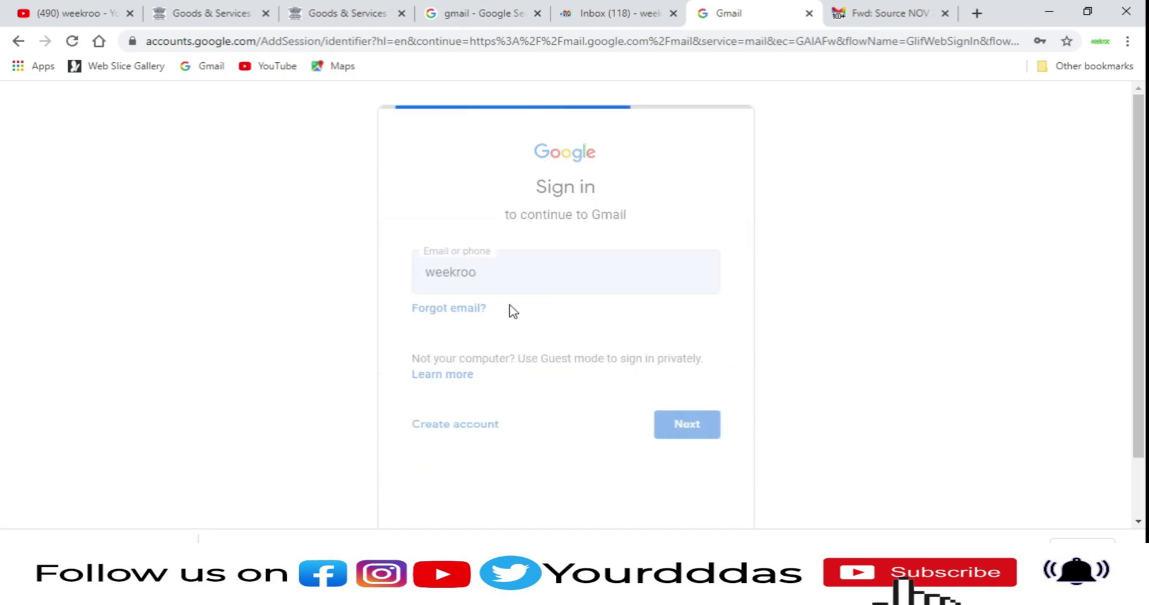
pyautogui.moveTo(513, 277); pyautogui.dragTo(392, 286)
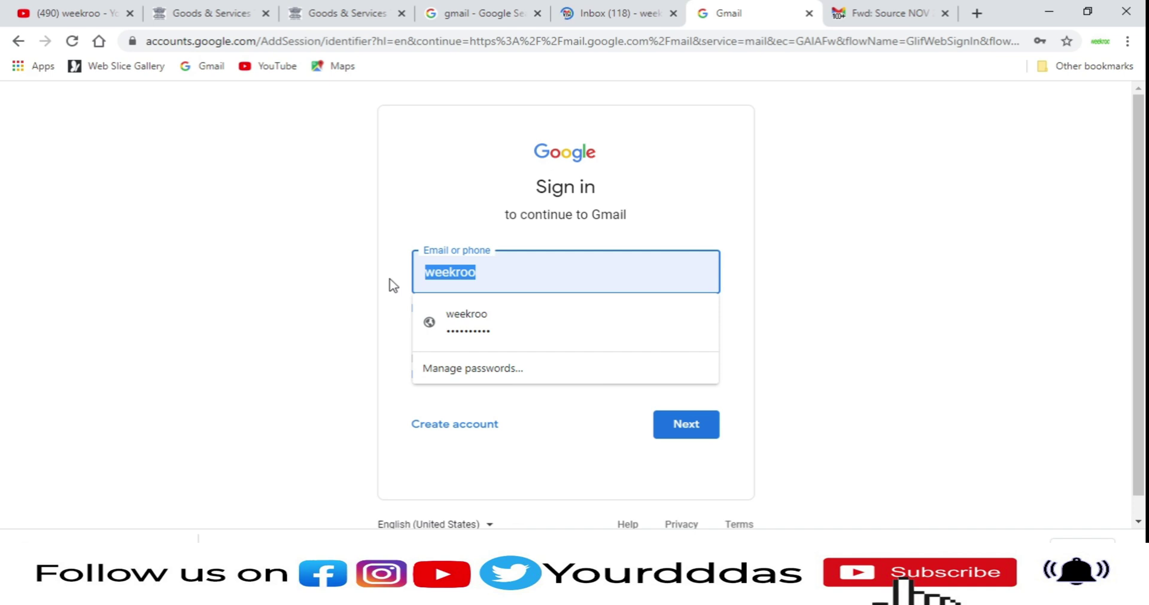
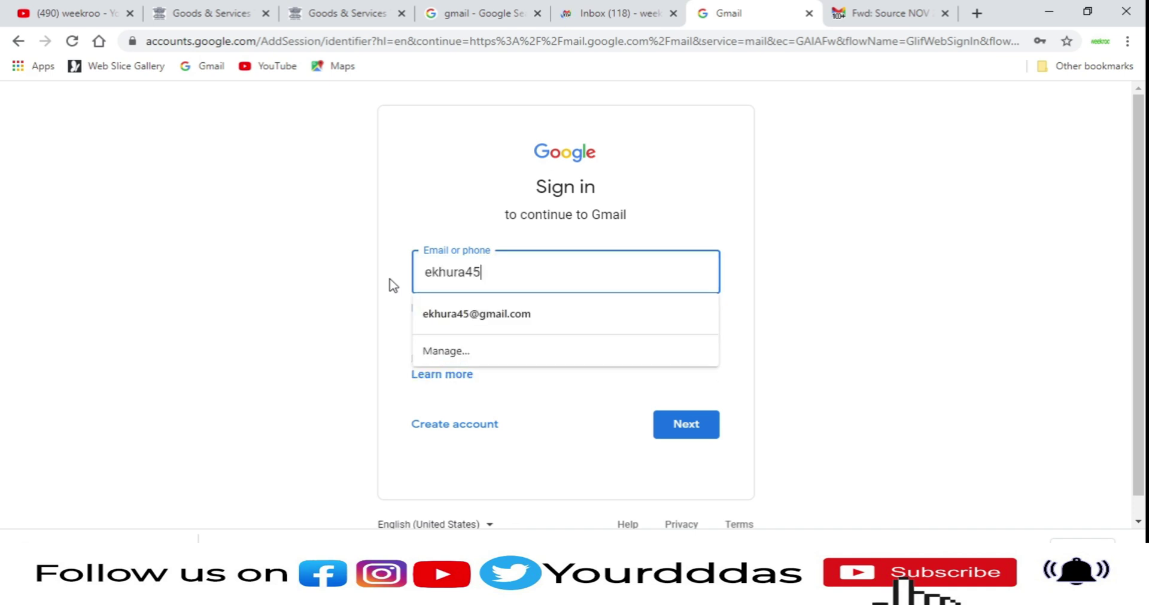
pyautogui.press('Return')
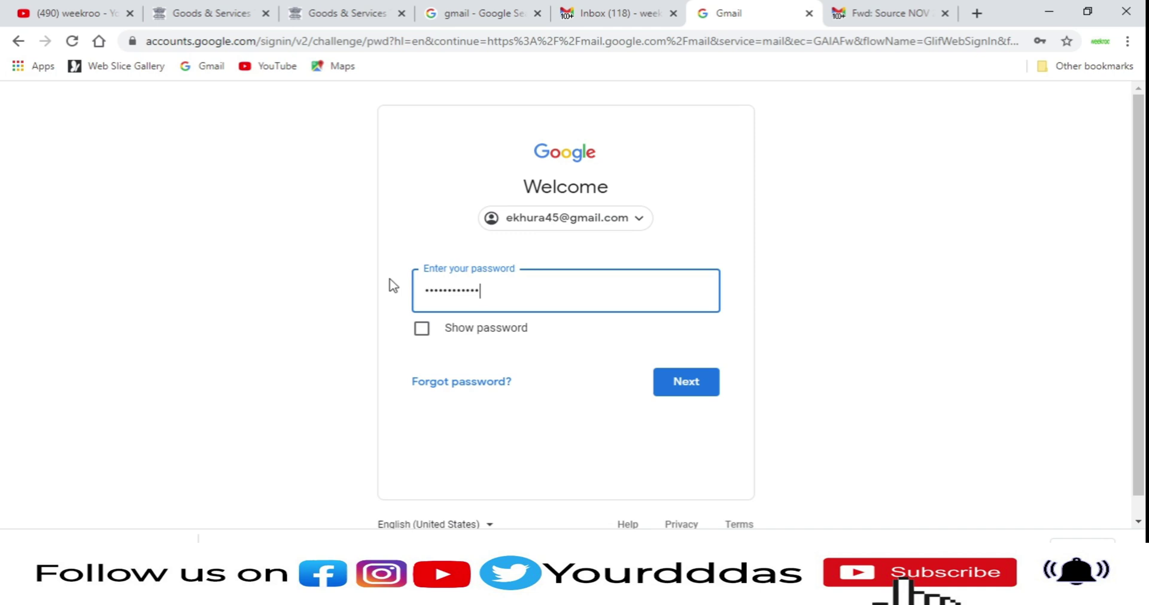
pyautogui.press('Return')
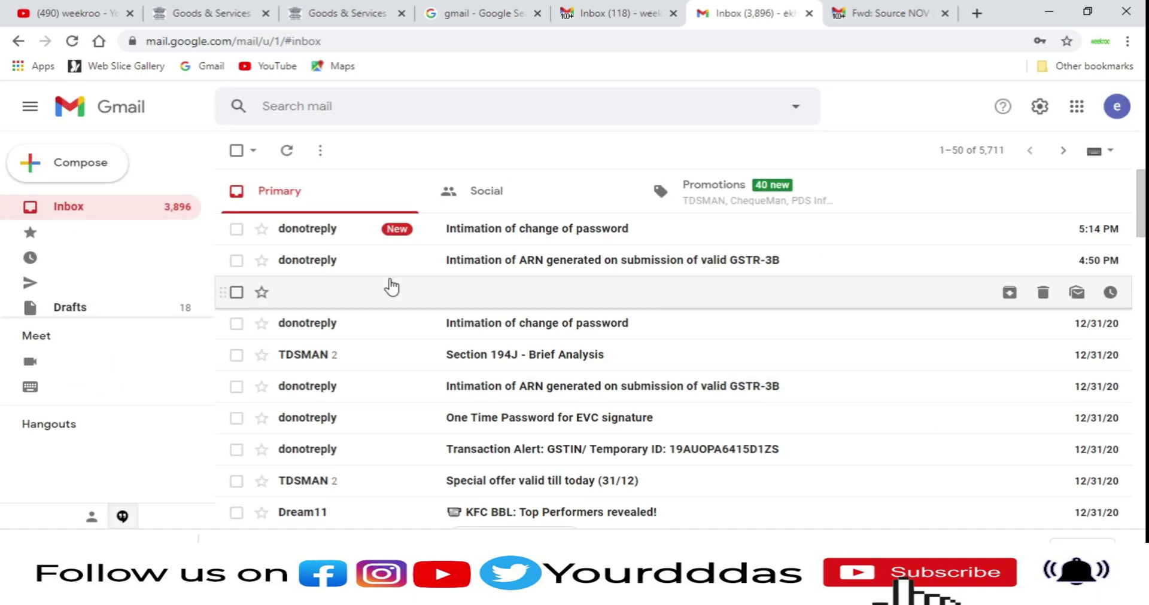
# Step: In the GST tab, search File Returns for 2020-21, September
pyautogui.click(189, 12)
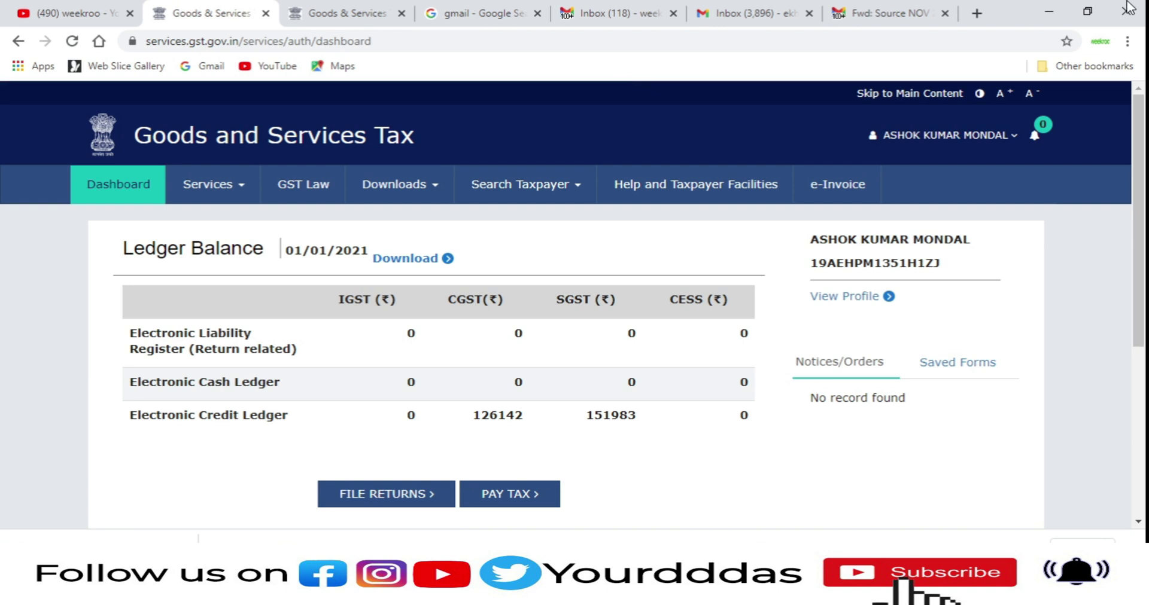
pyautogui.click(402, 501)
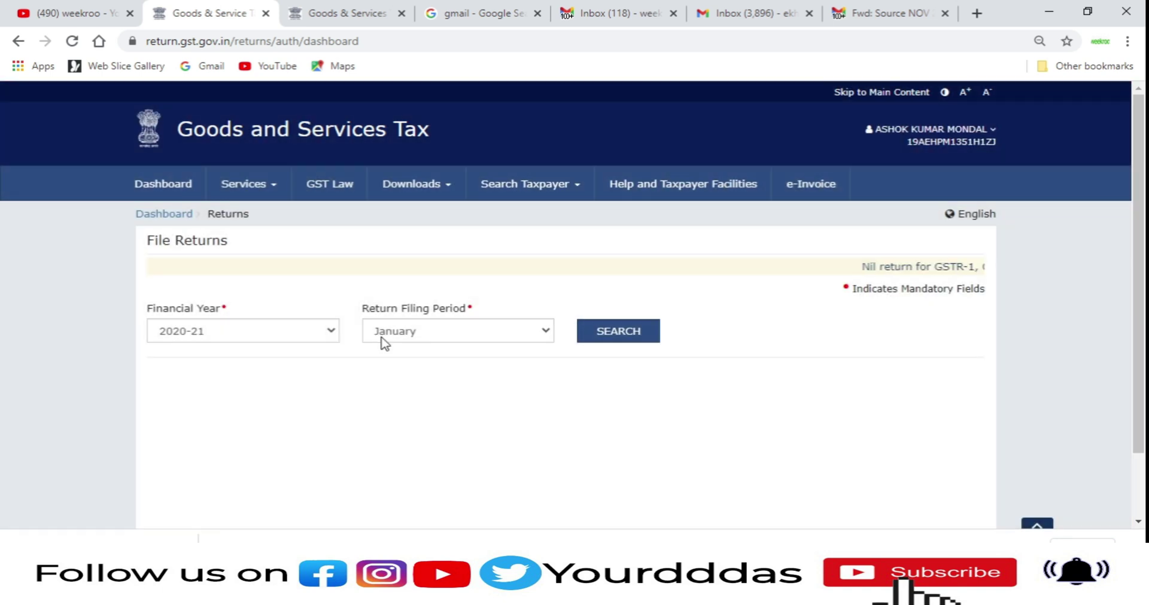
pyautogui.click(380, 338)
pyautogui.click(395, 461)
pyautogui.click(430, 334)
pyautogui.click(429, 435)
pyautogui.click(454, 333)
pyautogui.click(423, 417)
pyautogui.click(599, 333)
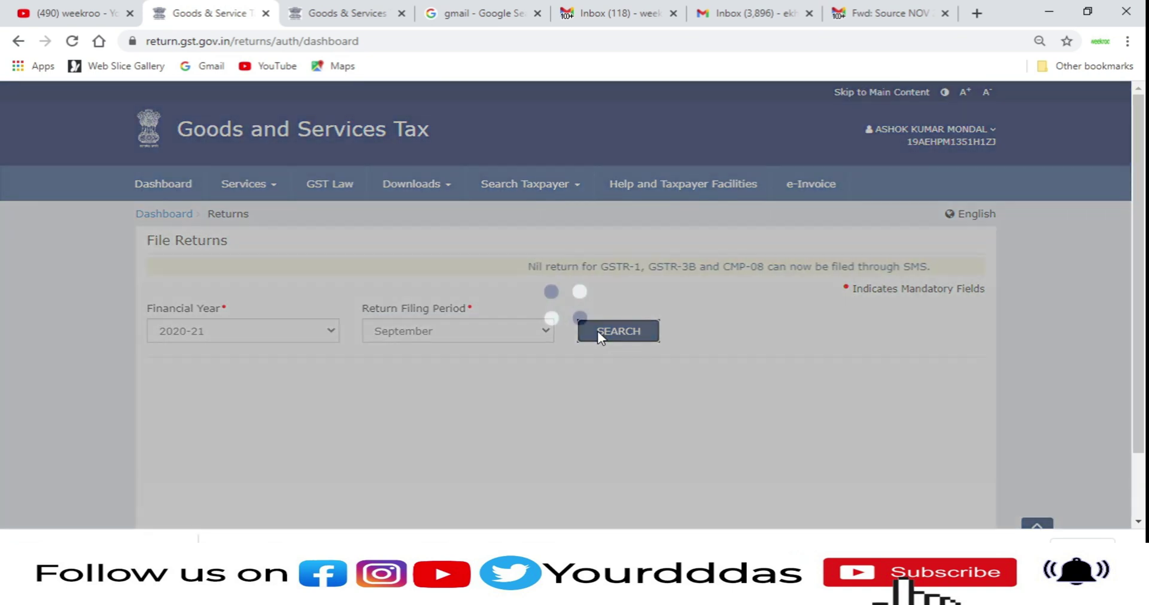
# Step: Open the GSTR-1 return's filing page via FILE RETURN
pyautogui.scroll(-1, 536, 340)
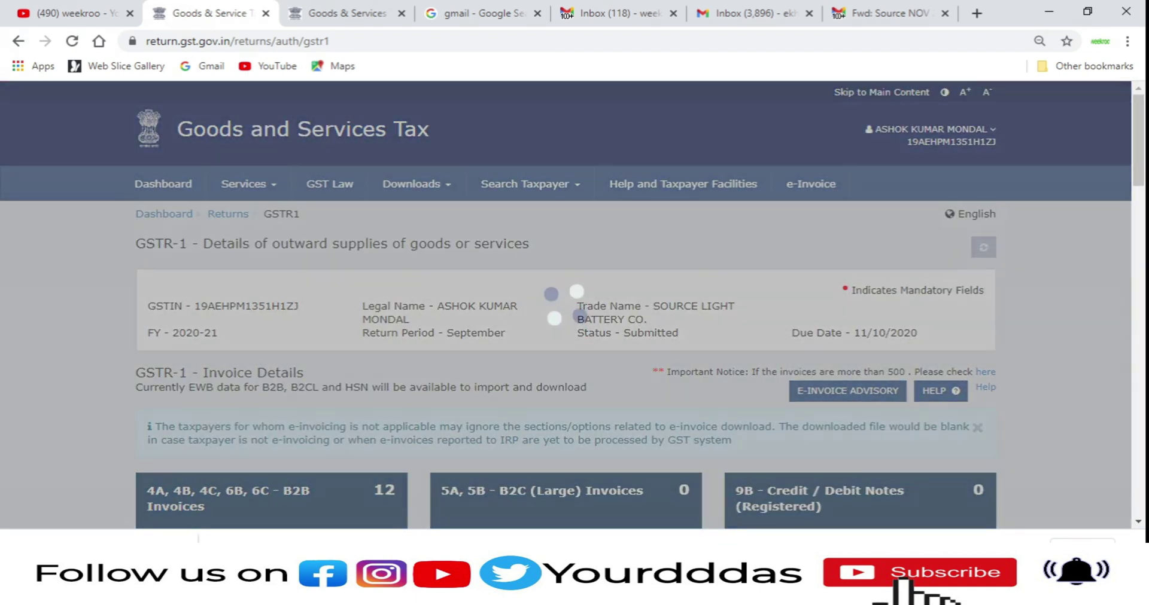
pyautogui.scroll(-15, 868, 484)
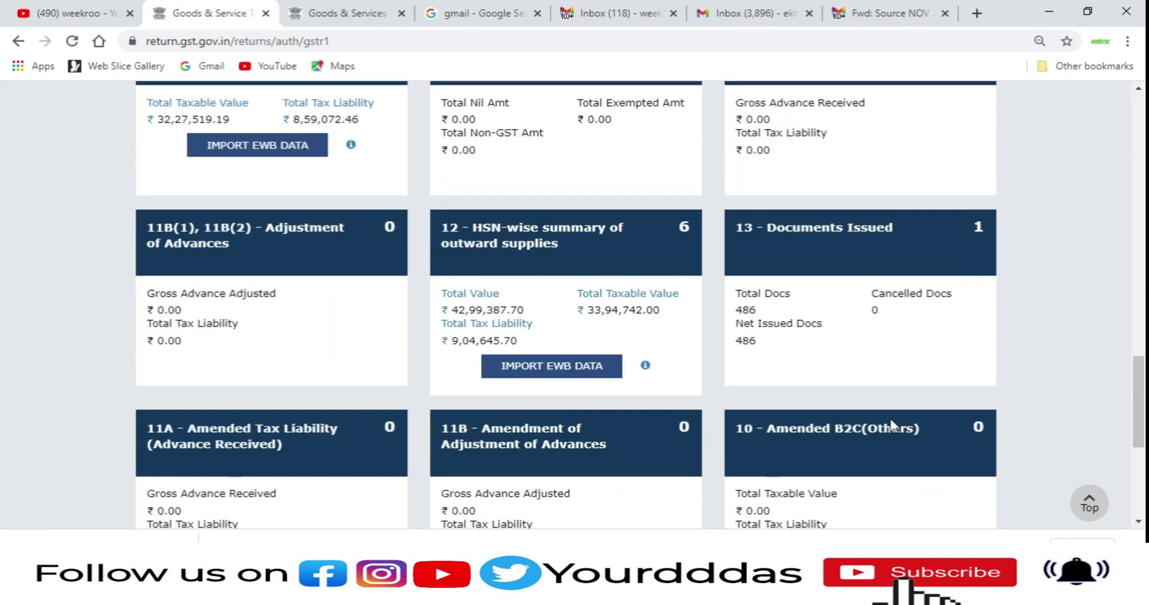
pyautogui.scroll(-4, 884, 430)
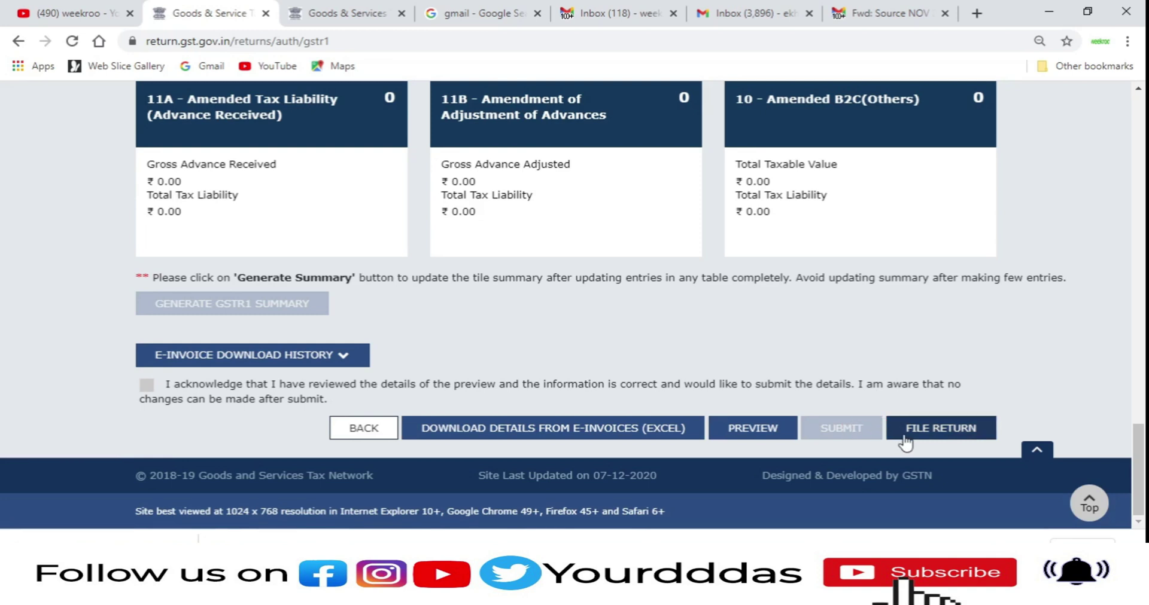
pyautogui.click(905, 439)
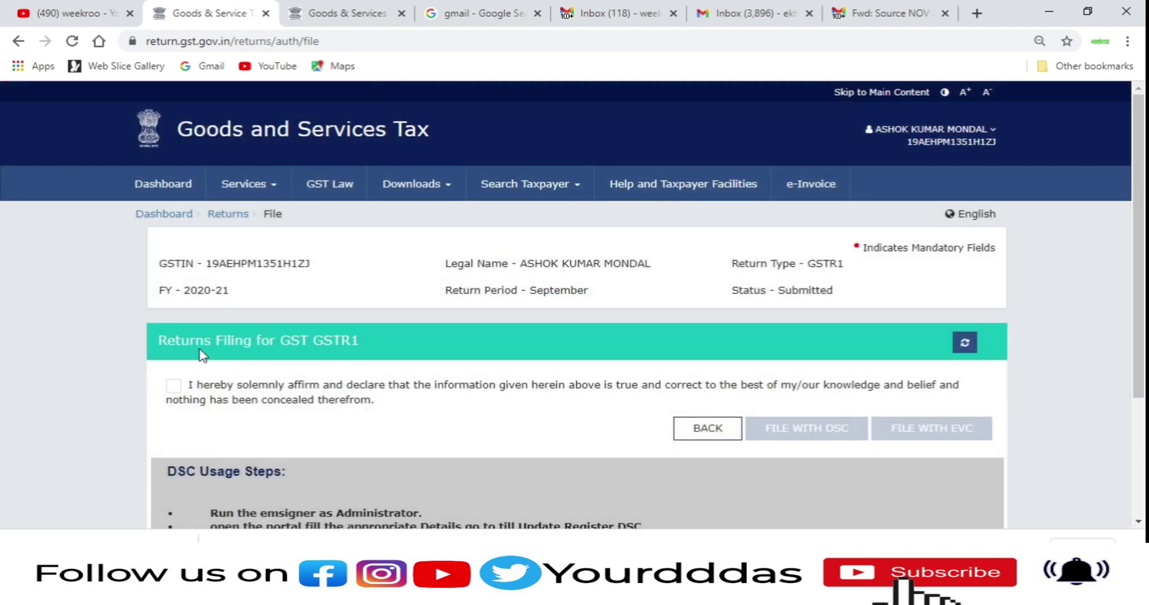
# Step: Affirm the GSTR-1 filing declaration and select the authorised signatory from the dropdown
pyautogui.click(171, 387)
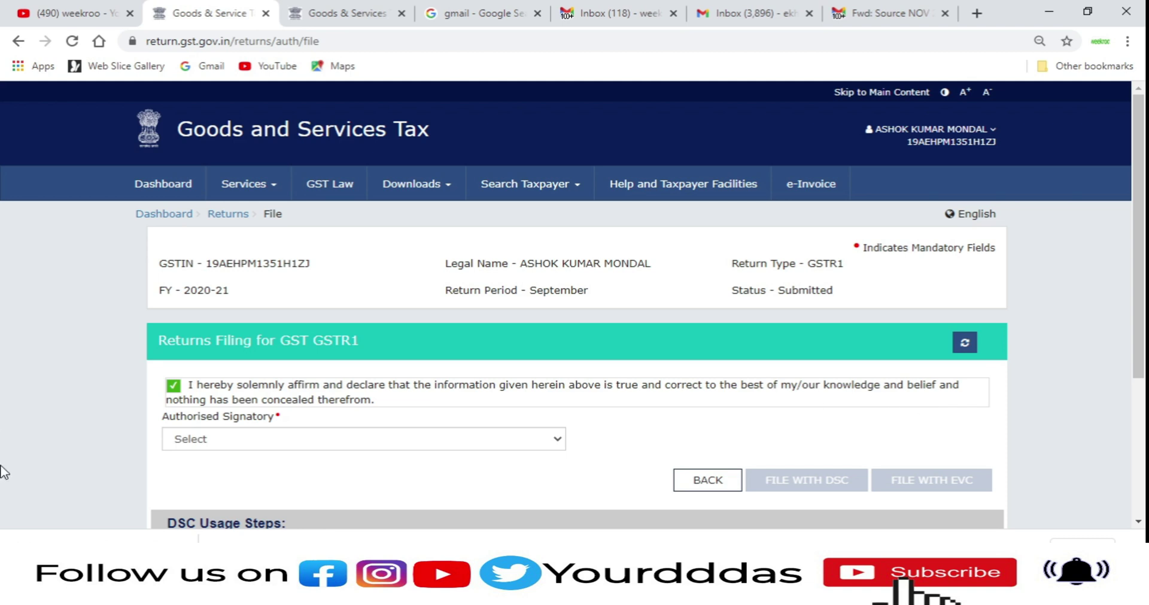
pyautogui.click(248, 448)
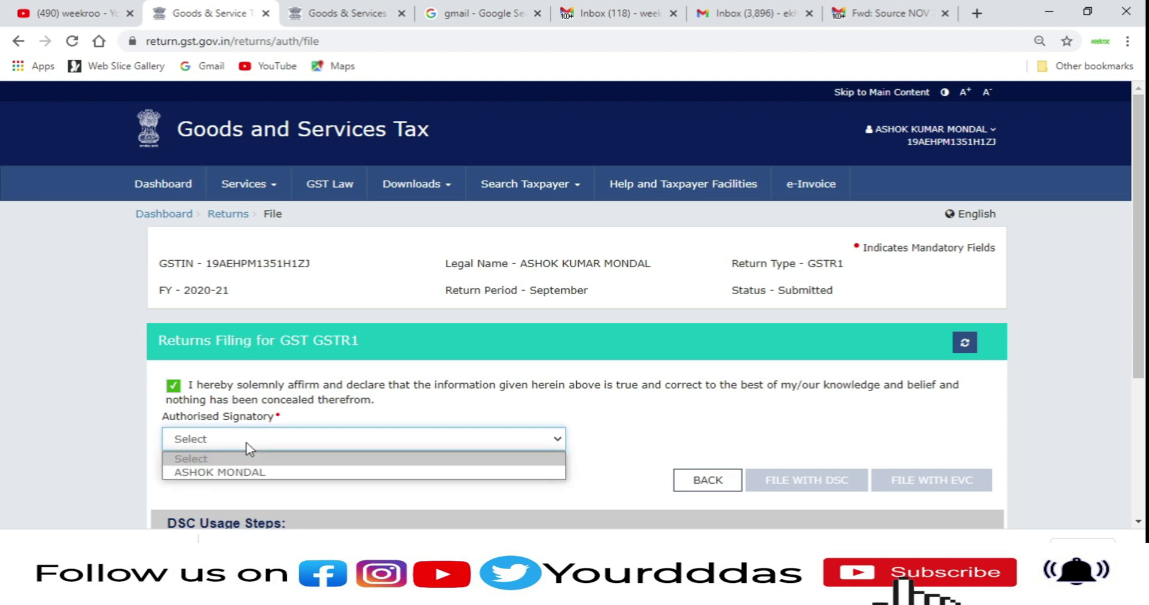
pyautogui.click(235, 473)
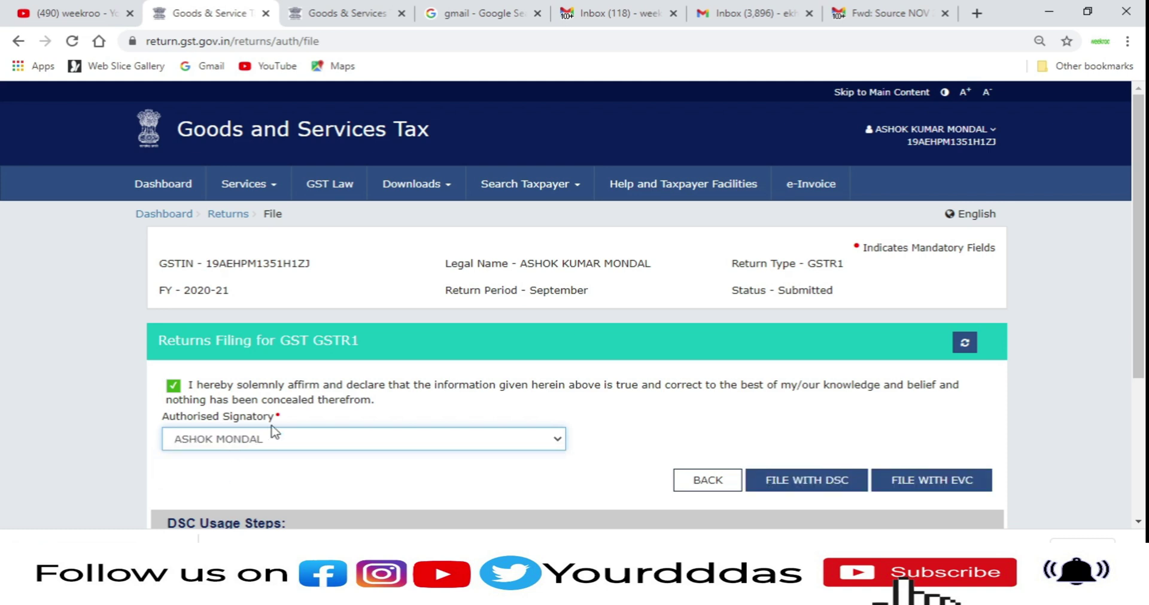
pyautogui.click(260, 446)
pyautogui.click(260, 446)
pyautogui.scroll(-1, 862, 464)
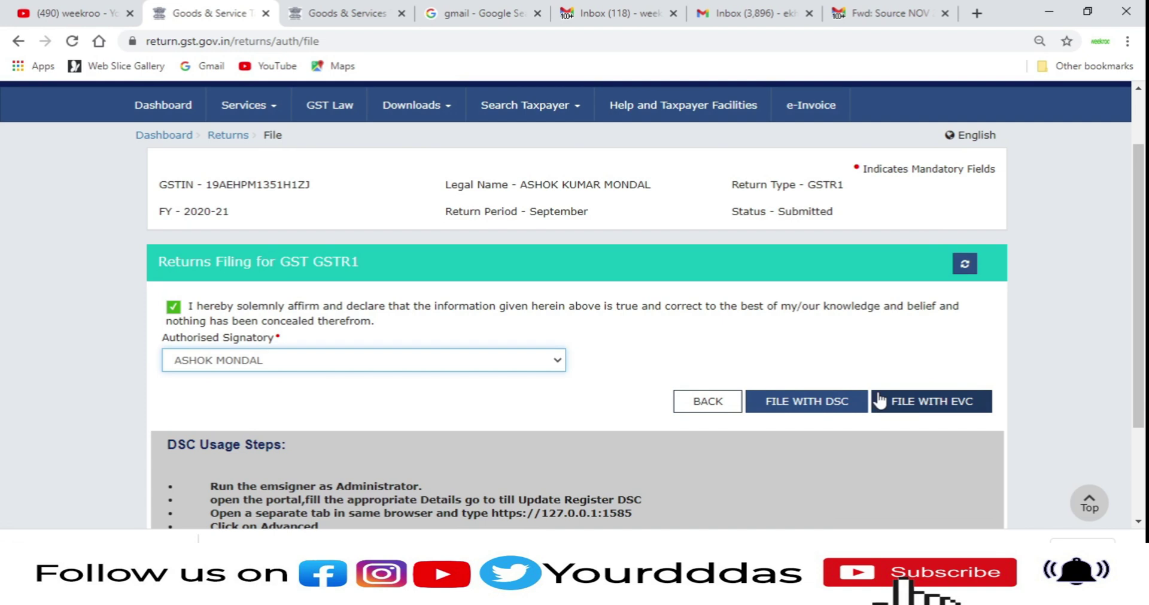
# Step: Choose FILE WITH EVC so an OTP is sent for validation
pyautogui.click(914, 407)
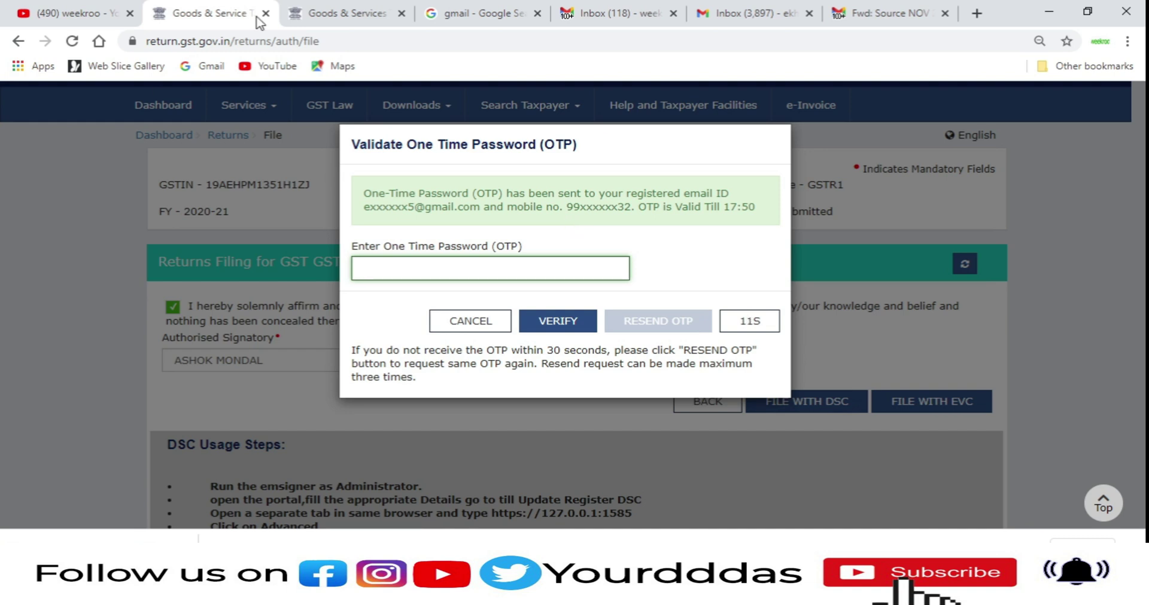
# Step: Copy the code from the newest 'One Time Password for EVC signature' Gmail email, then return to the portal
pyautogui.click(860, 9)
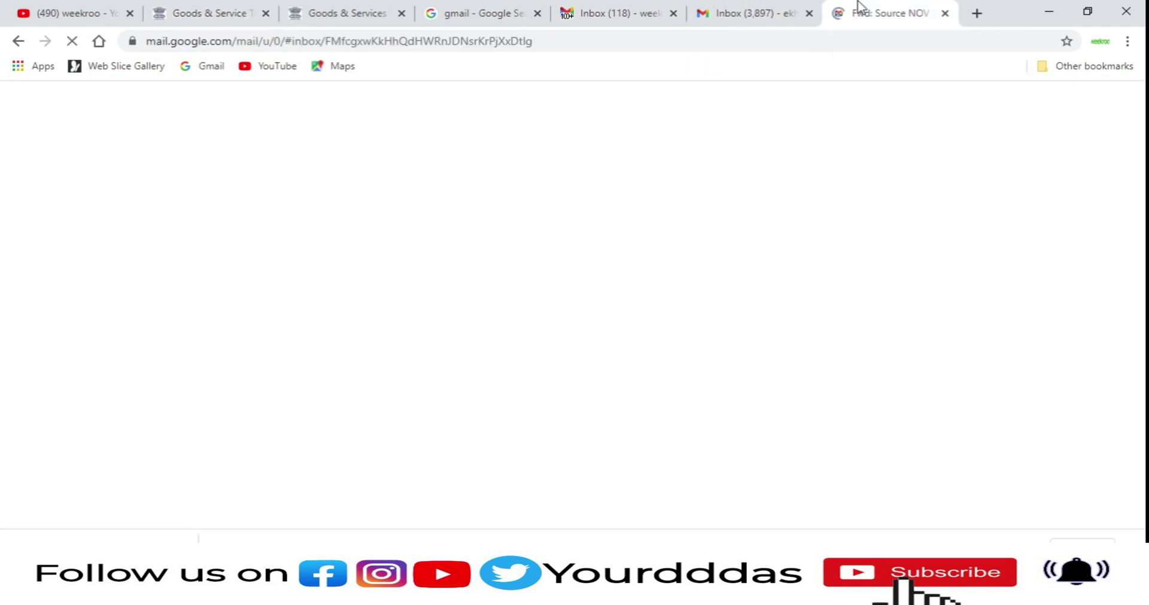
pyautogui.click(752, 13)
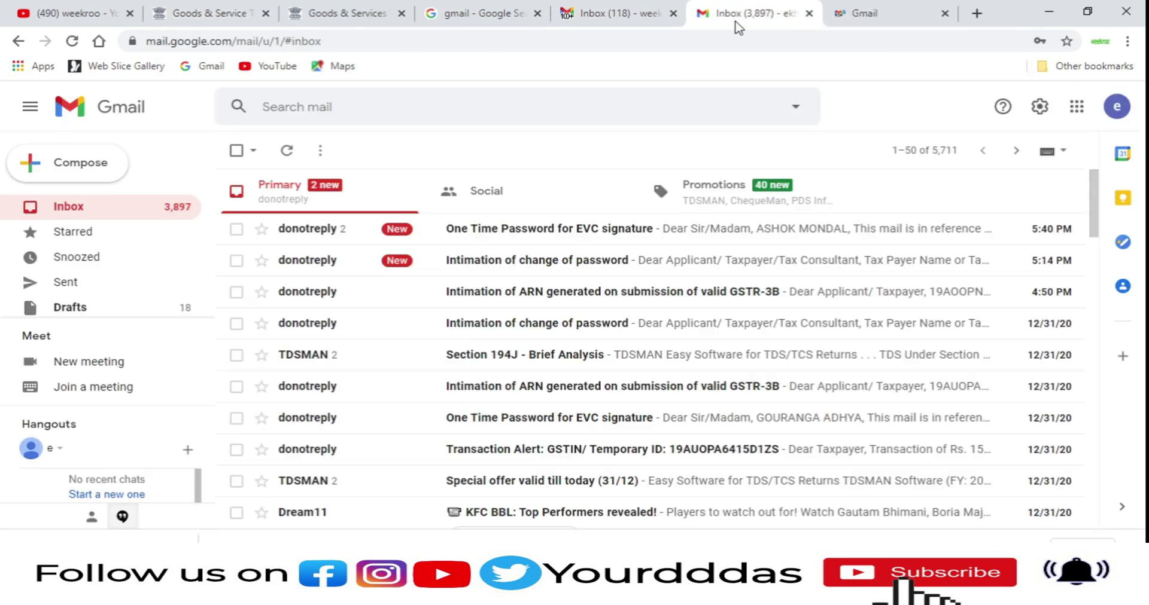
pyautogui.click(584, 232)
pyautogui.doubleClick(639, 398)
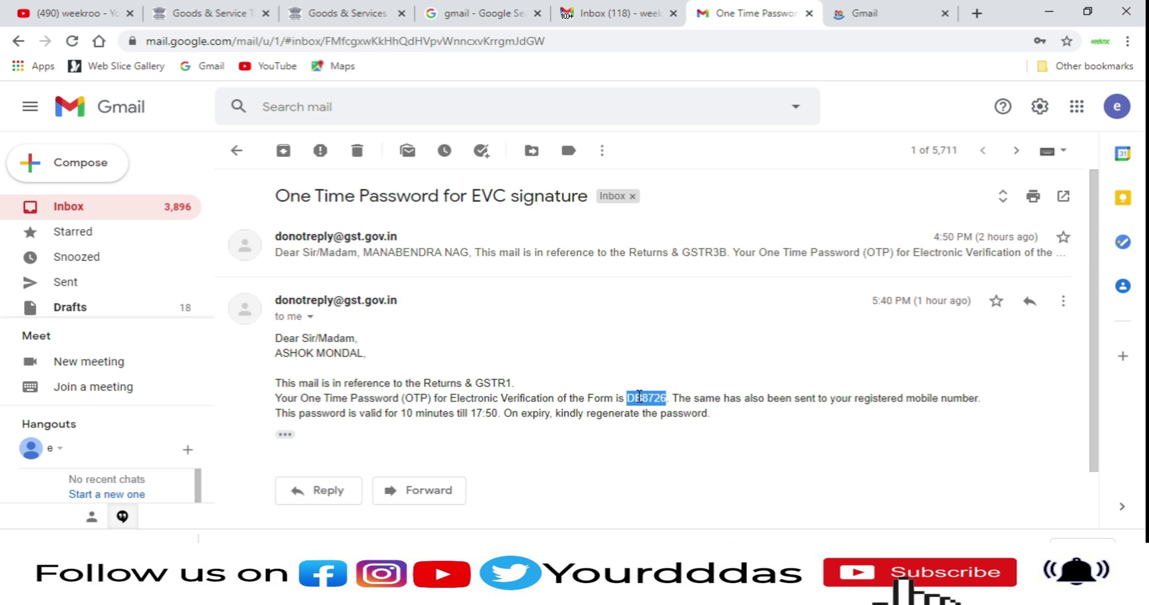
pyautogui.hotkey('ctrl', '2')
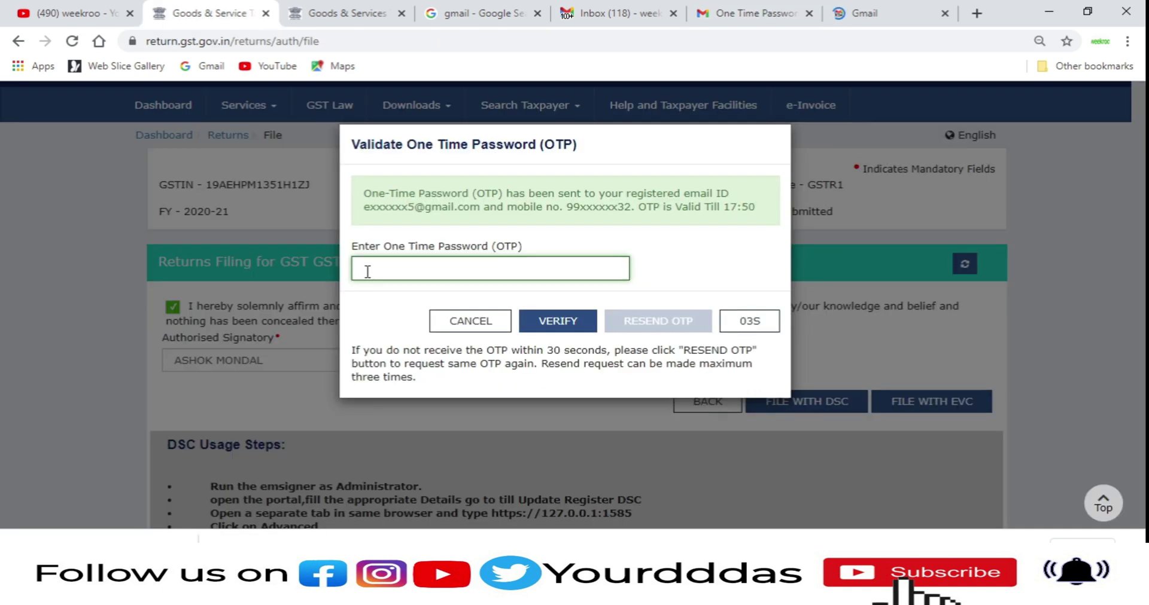
# Step: Paste and verify the EVC one-time password to file the September GSTR-1, then go to the Dashboard
pyautogui.rightClick(367, 272)
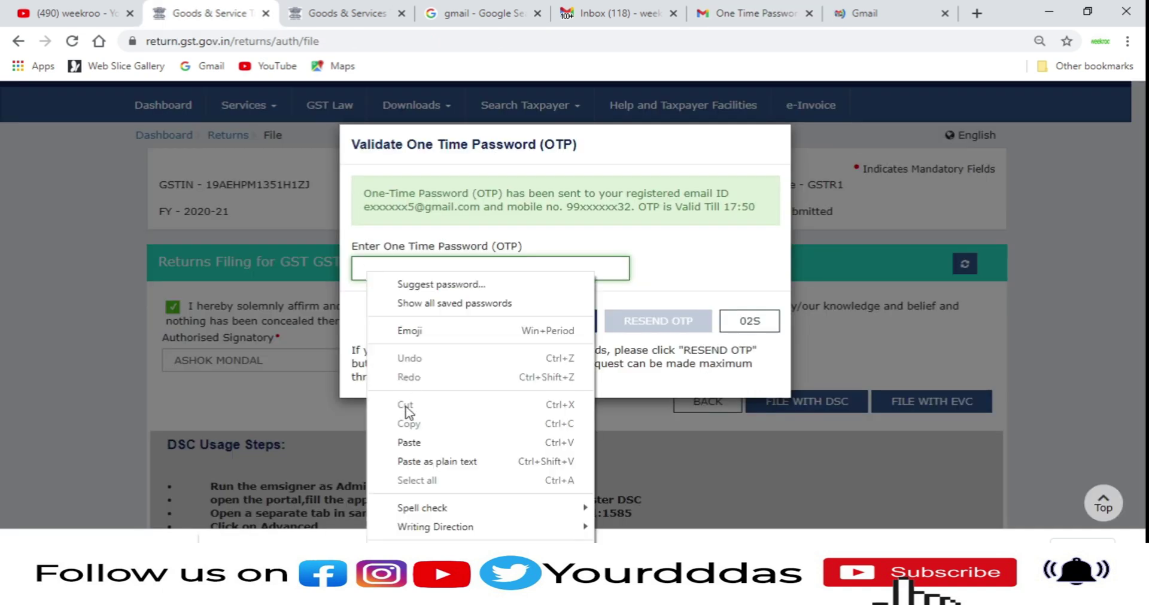
pyautogui.click(409, 442)
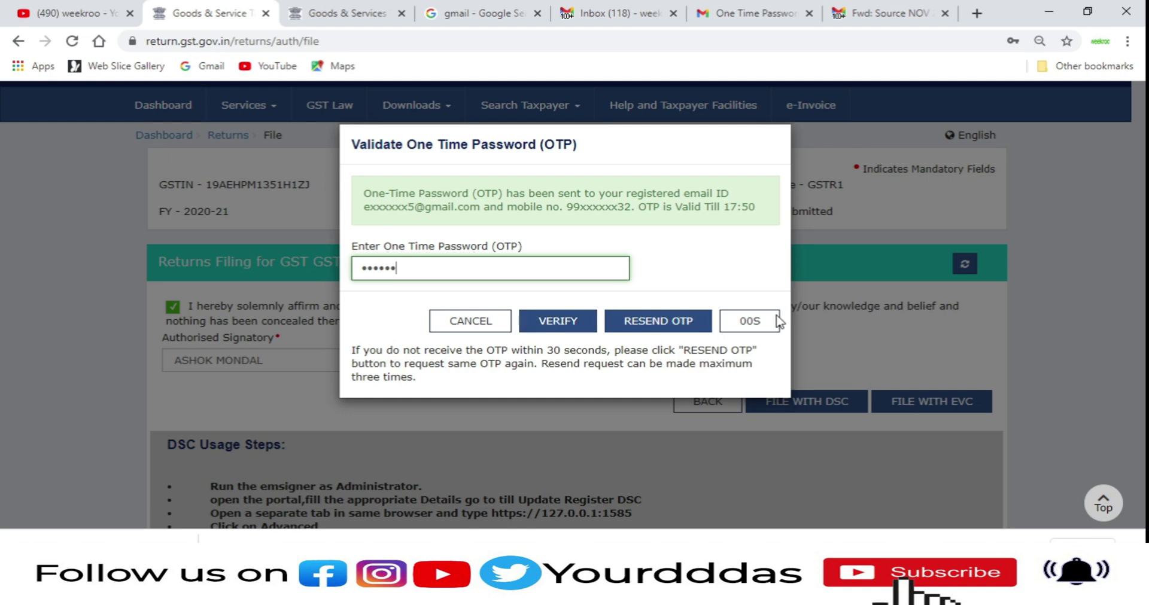
pyautogui.click(568, 329)
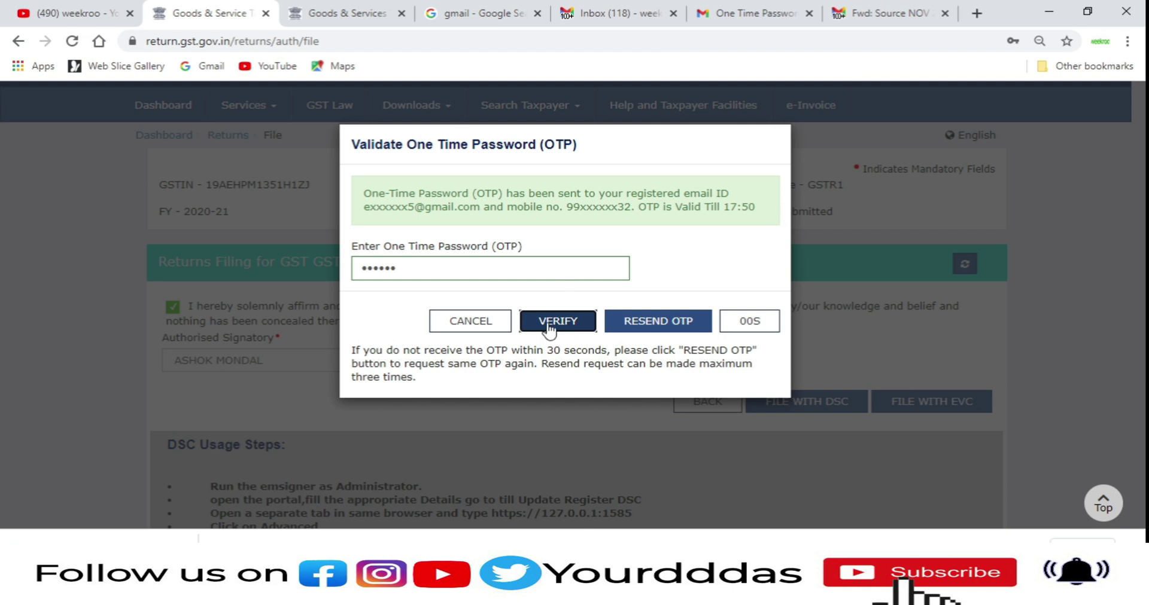
pyautogui.click(551, 325)
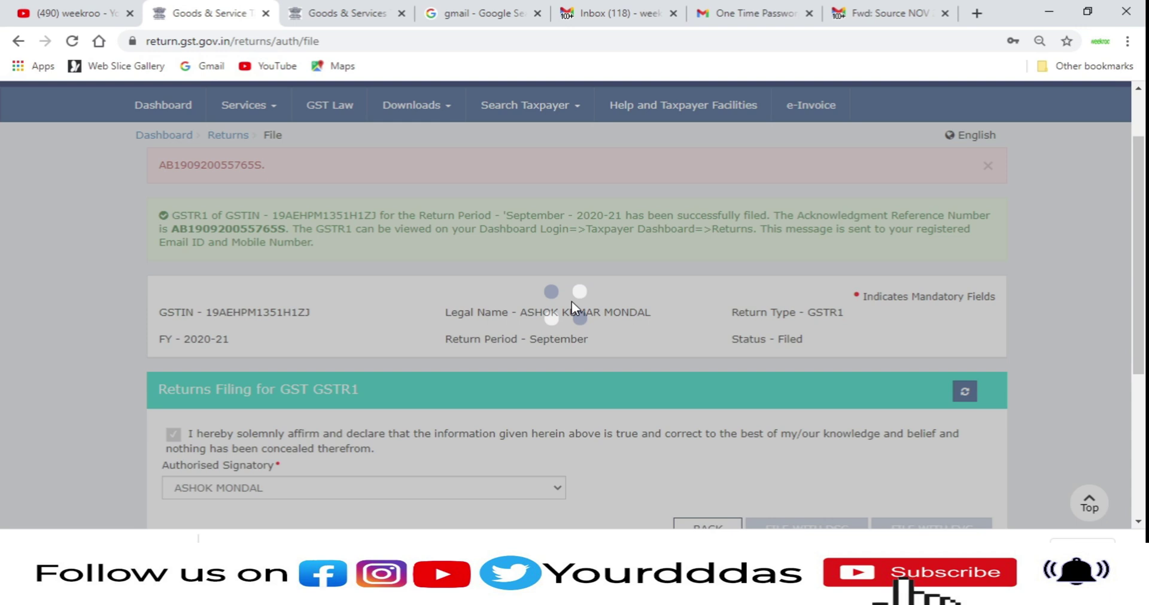
pyautogui.scroll(-2, 233, 243)
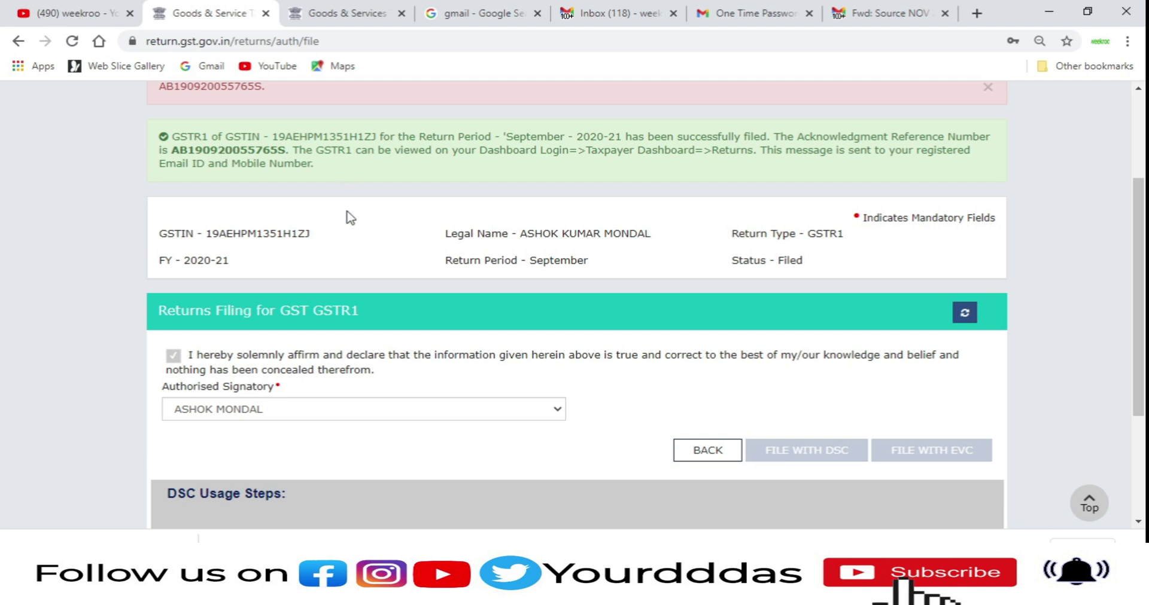
pyautogui.scroll(1, 347, 216)
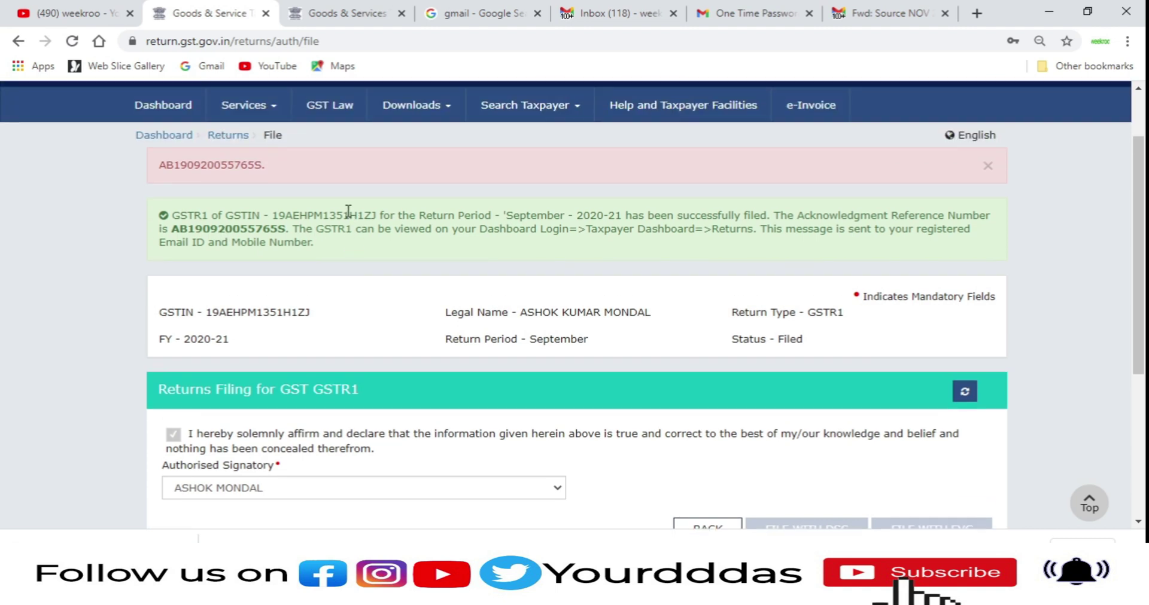
pyautogui.click(174, 137)
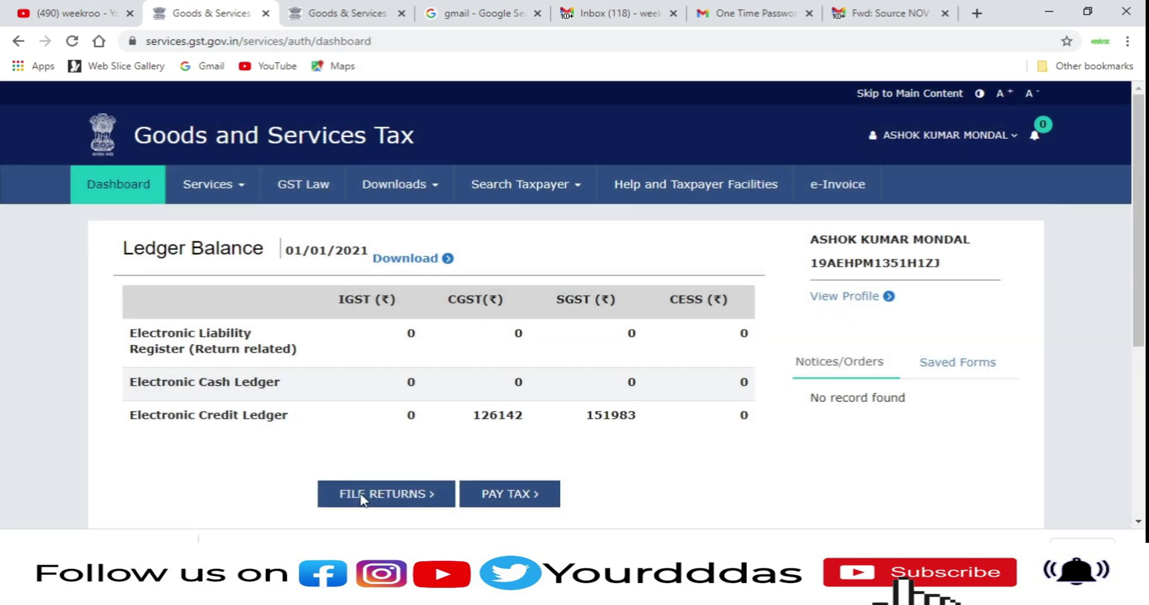
# Step: Search File Returns for September 2020-21 and confirm the GSTR-1 tile reads Filed
pyautogui.click(361, 498)
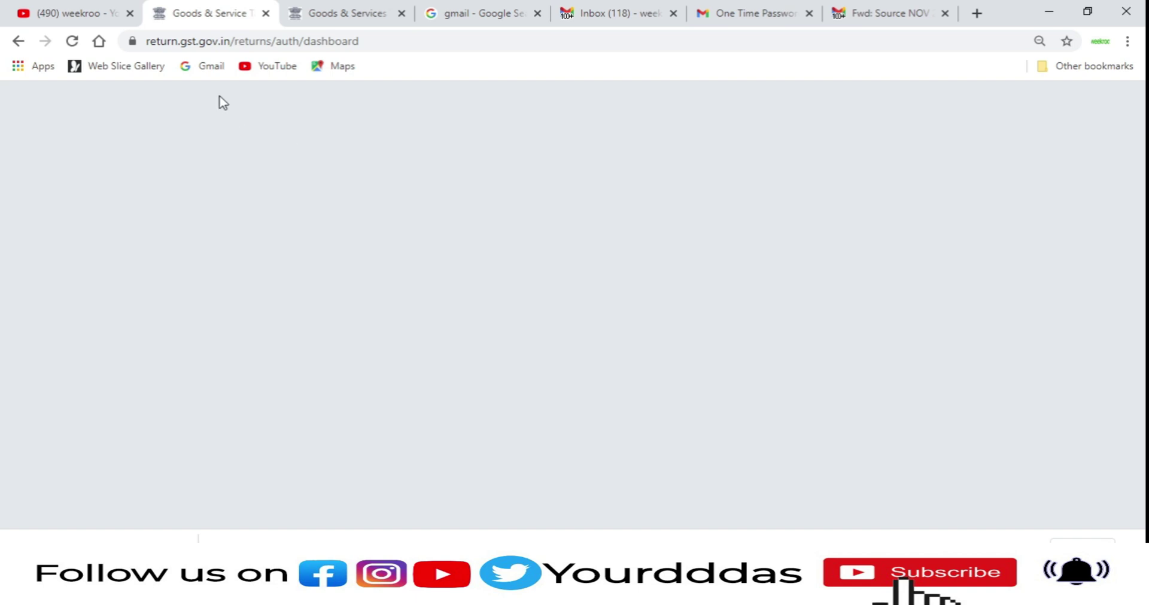
pyautogui.click(73, 41)
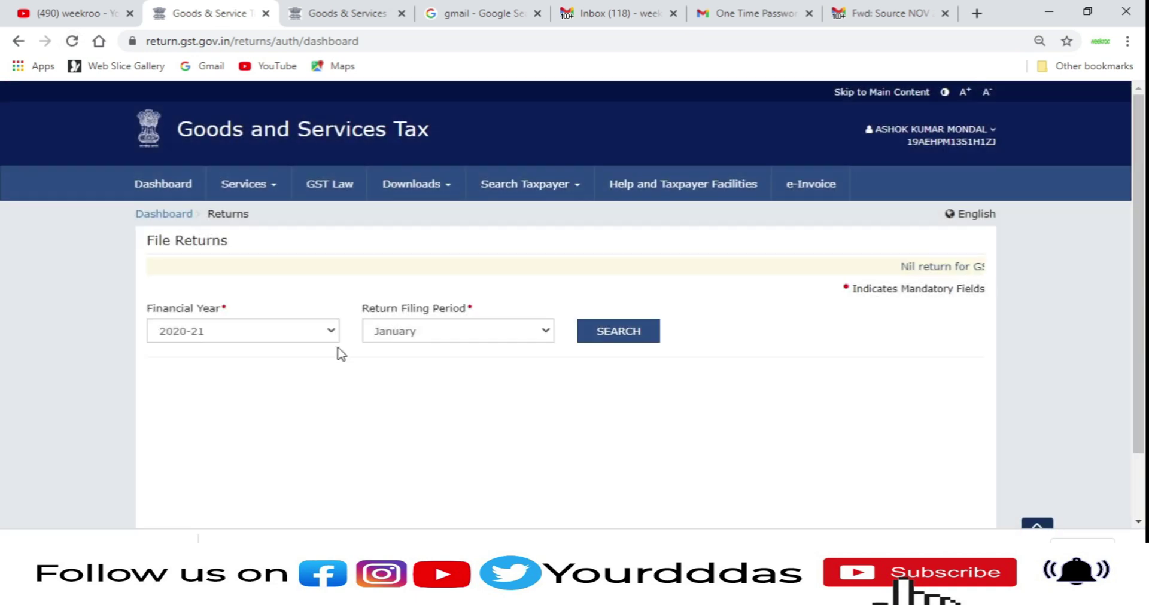
pyautogui.click(368, 333)
pyautogui.click(414, 423)
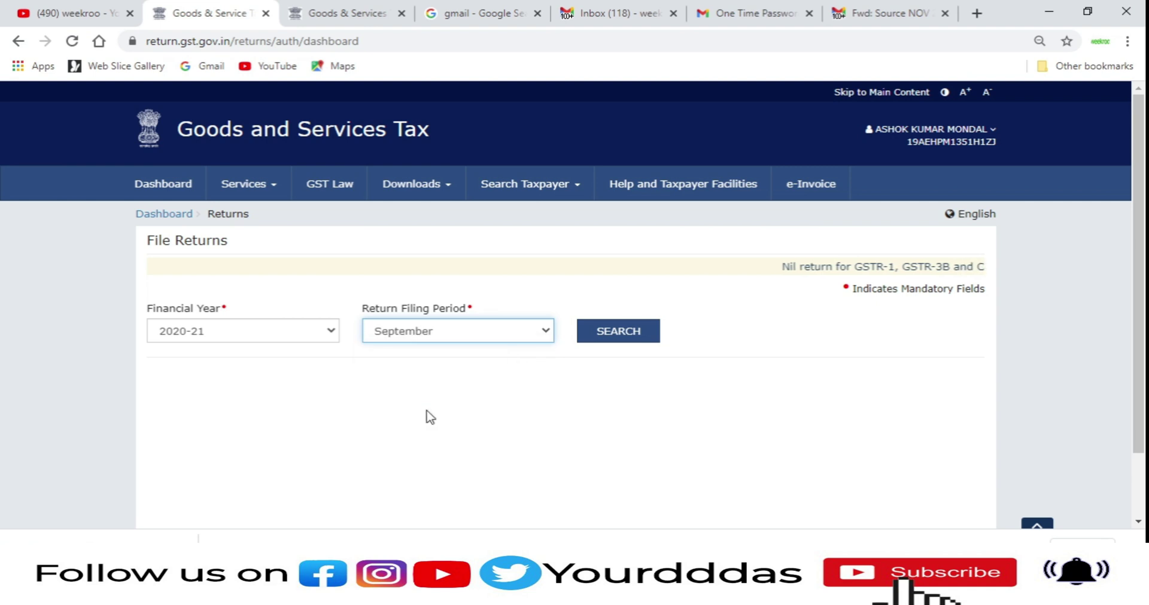
pyautogui.click(586, 332)
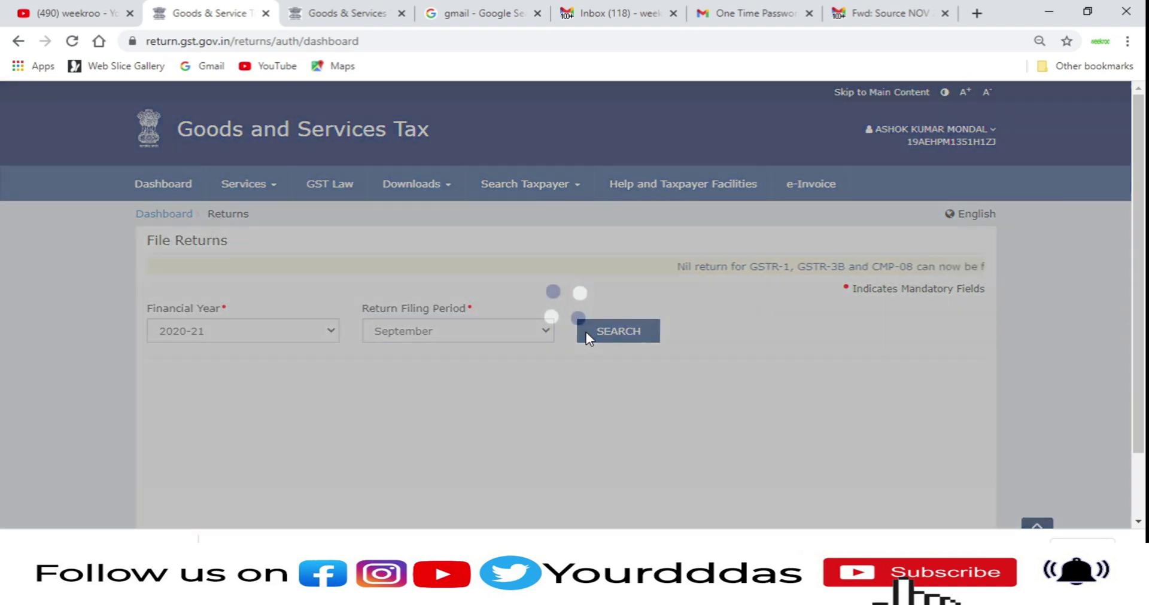
pyautogui.scroll(-3, 587, 332)
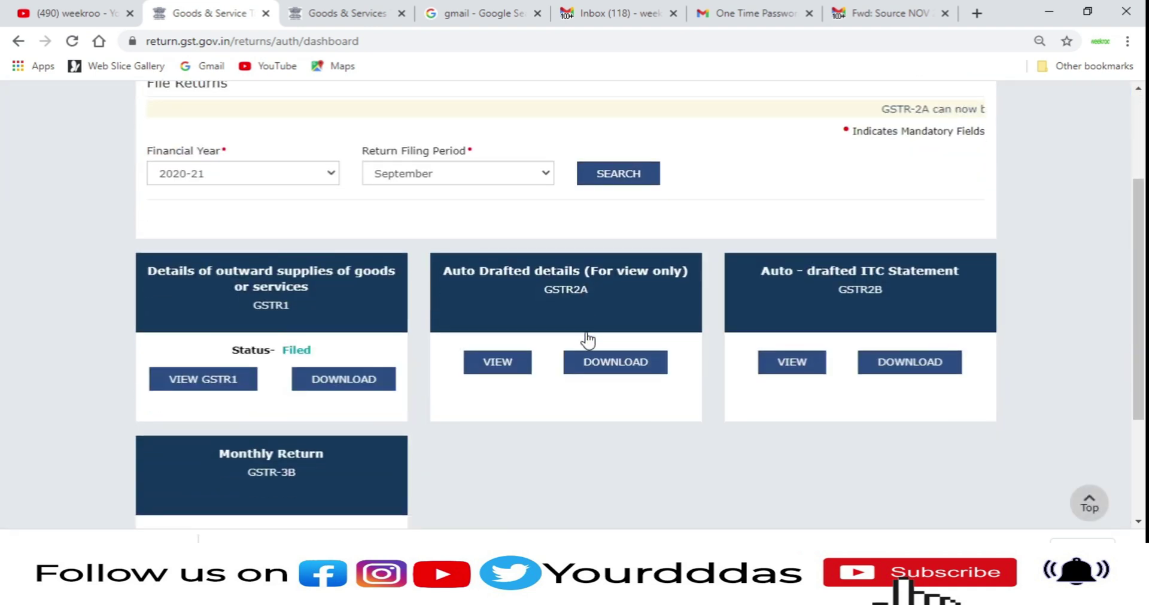